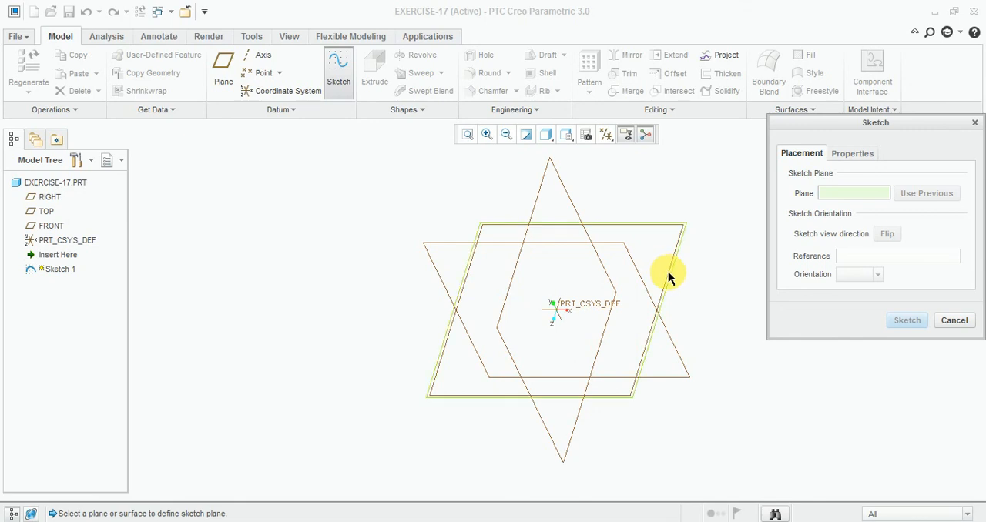
- Start a sketch on the TOP datum plane with RIGHT as the reference, and view the sketch plane straight on
click(668, 271)
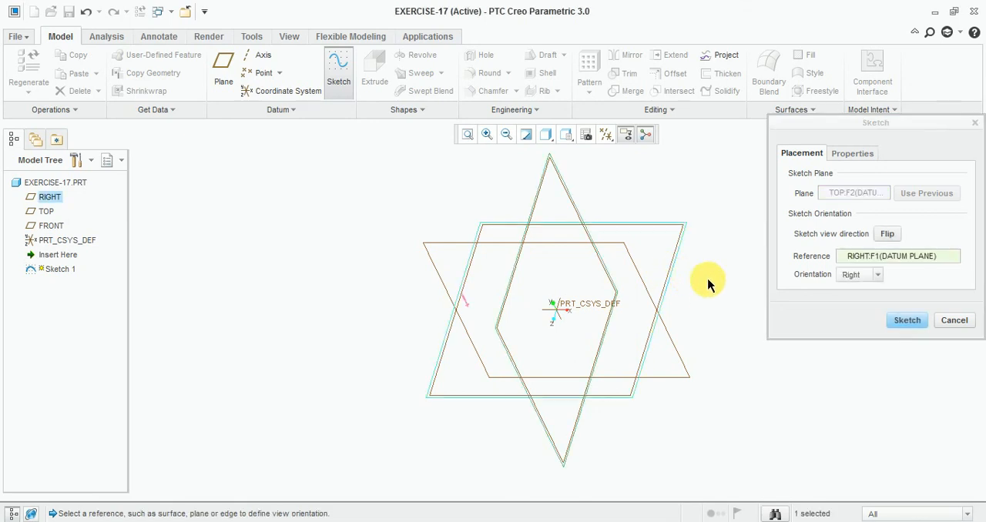
click(898, 320)
click(607, 135)
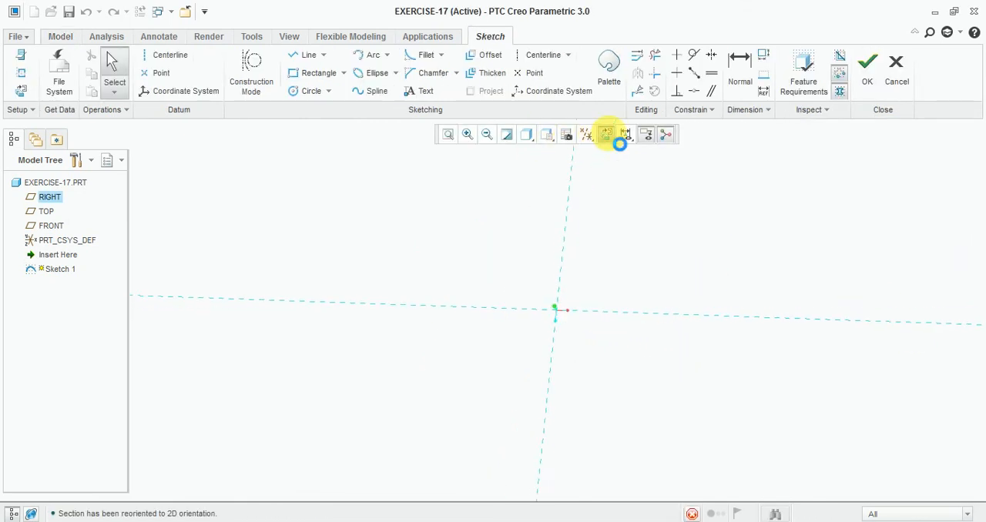
- Sketch a corner rectangle about 224 wide and 304 high around the origin
click(312, 72)
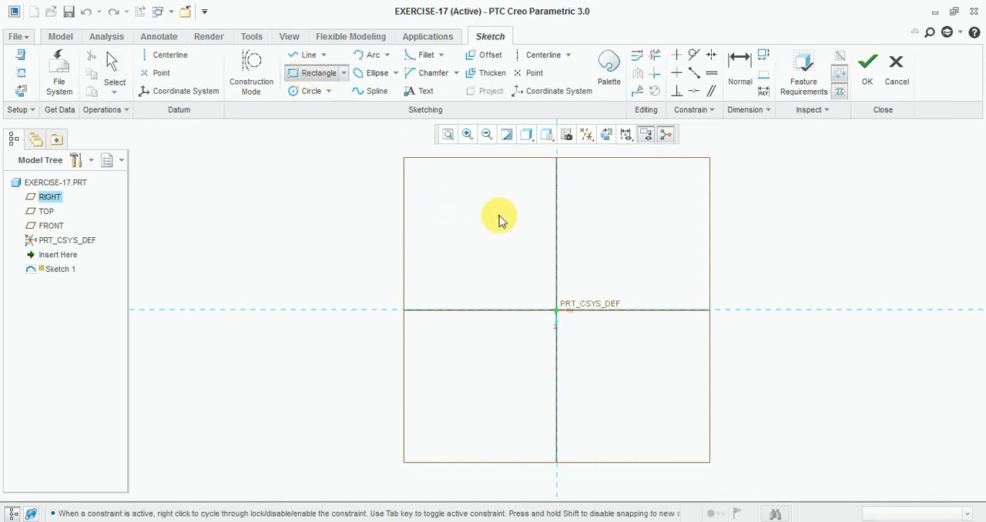
click(499, 216)
click(634, 396)
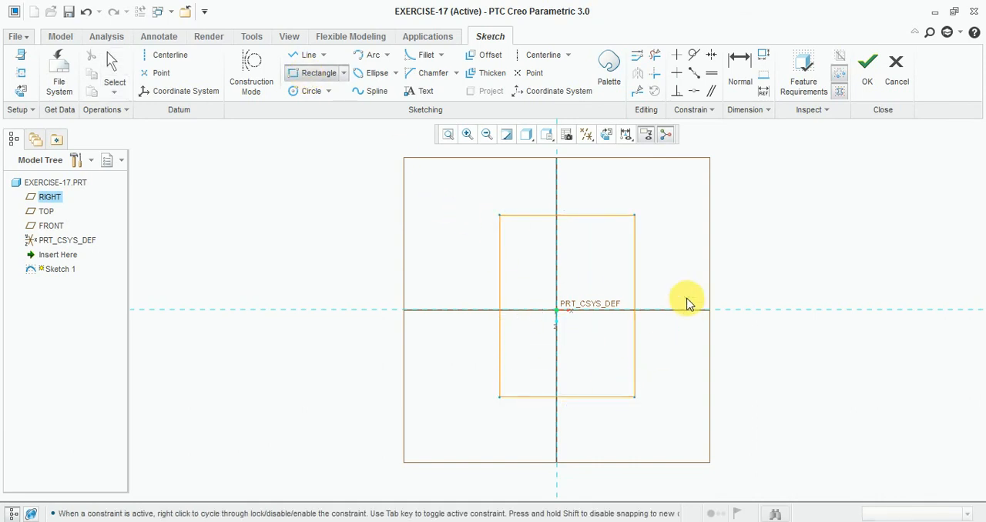
middle_click(688, 299)
- Set the rectangle's height to 88 and its width to 60
double_click(631, 285)
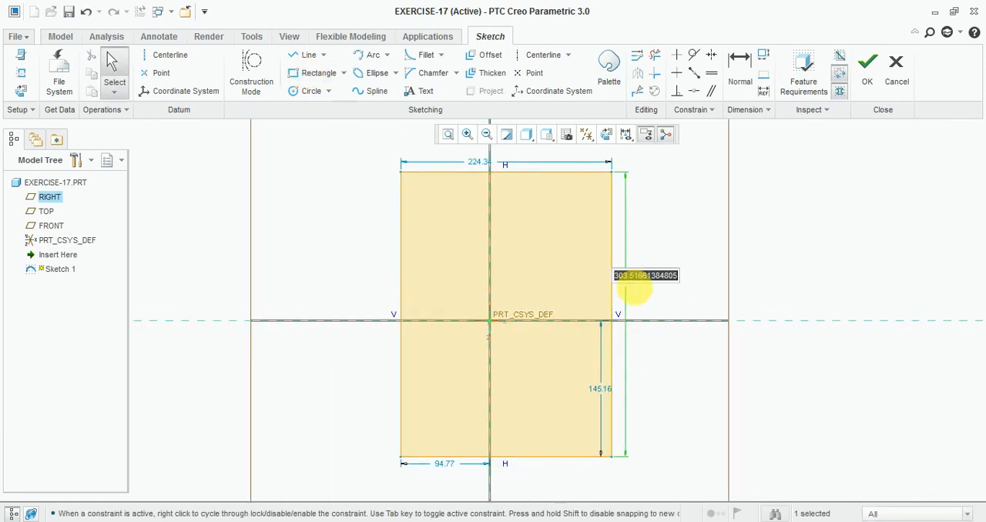
text(88)
key(Return)
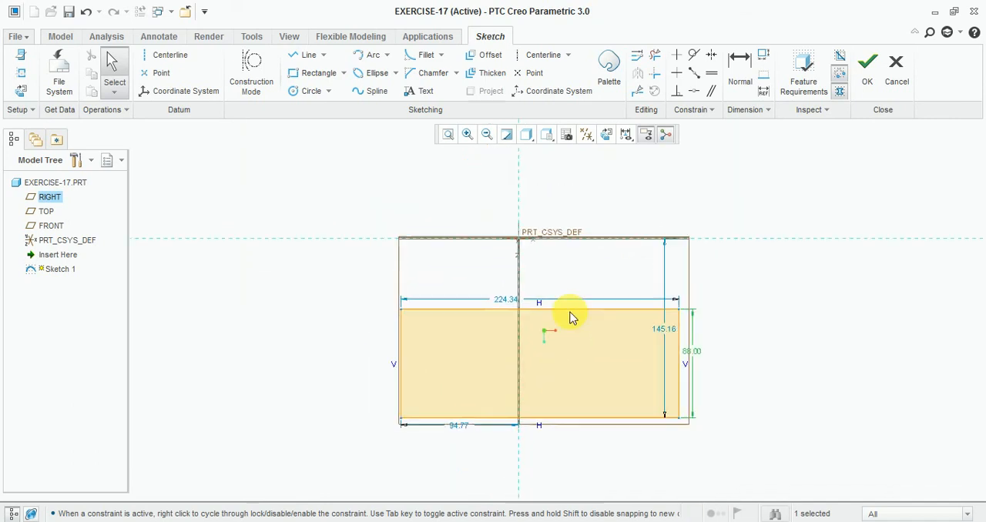
double_click(499, 306)
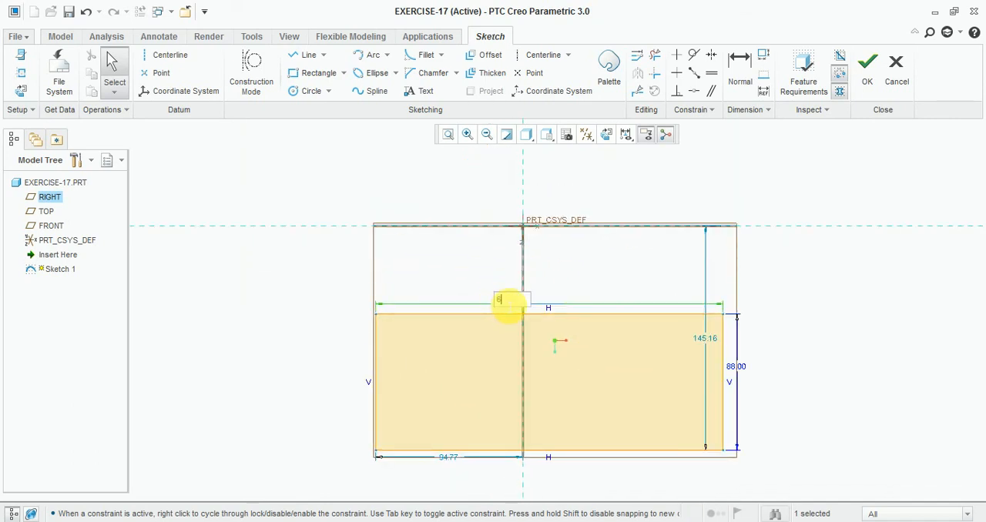
text(60)
key(Return)
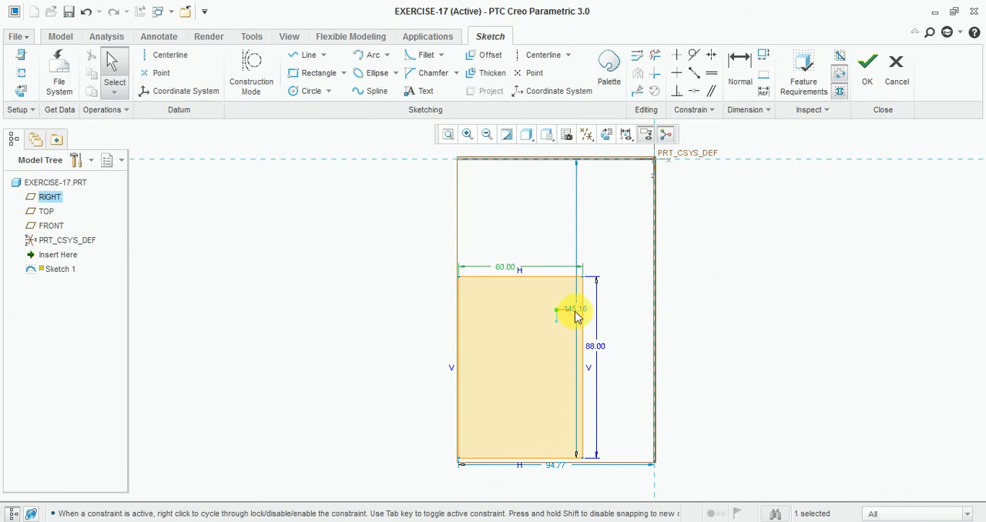
- Centre the rectangle on the origin by setting the lower edge's offset to 44 and the side edge's offset to 60/2, and finish the sketch
double_click(576, 310)
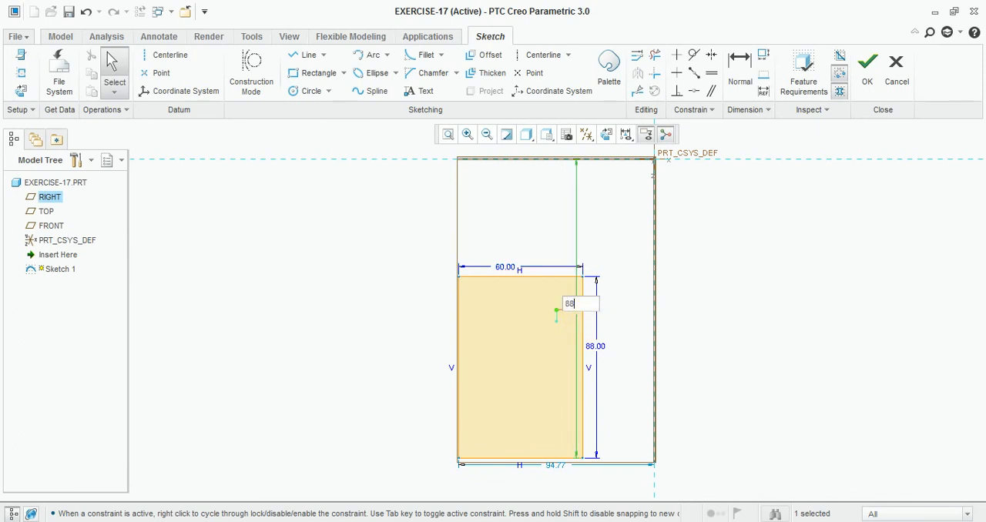
key(Return)
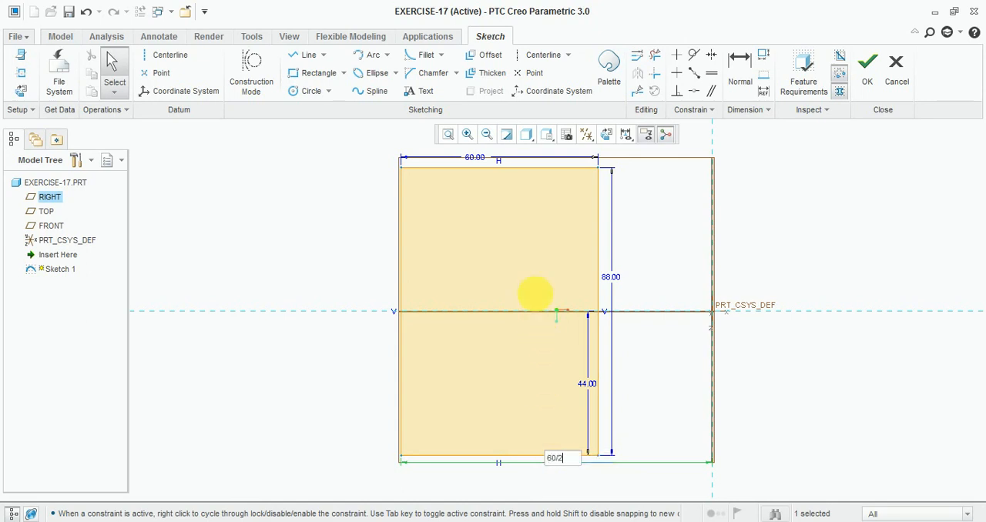
key(Return)
click(863, 77)
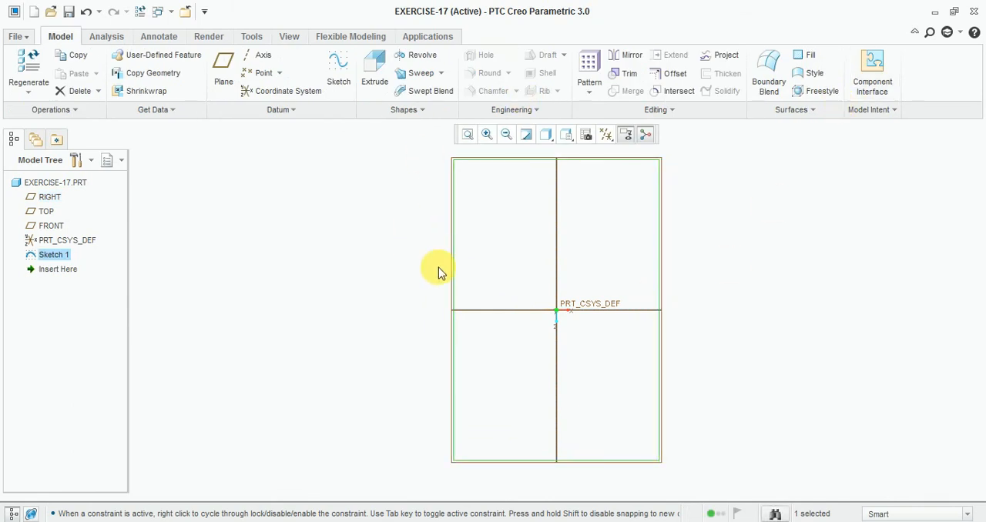
- Extrude the rectangle to a depth of 36, checking the height against the Exercise-17 reference drawing
click(375, 73)
click(565, 135)
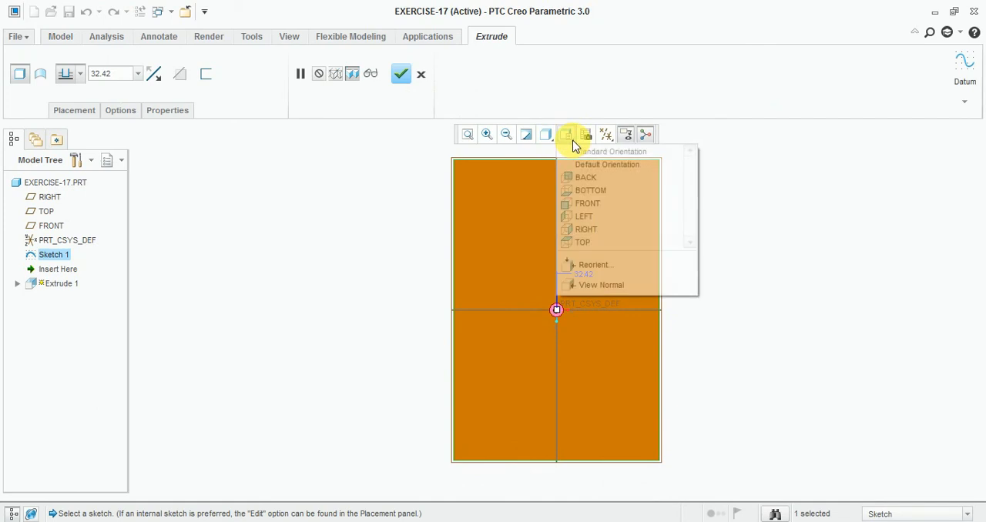
click(595, 165)
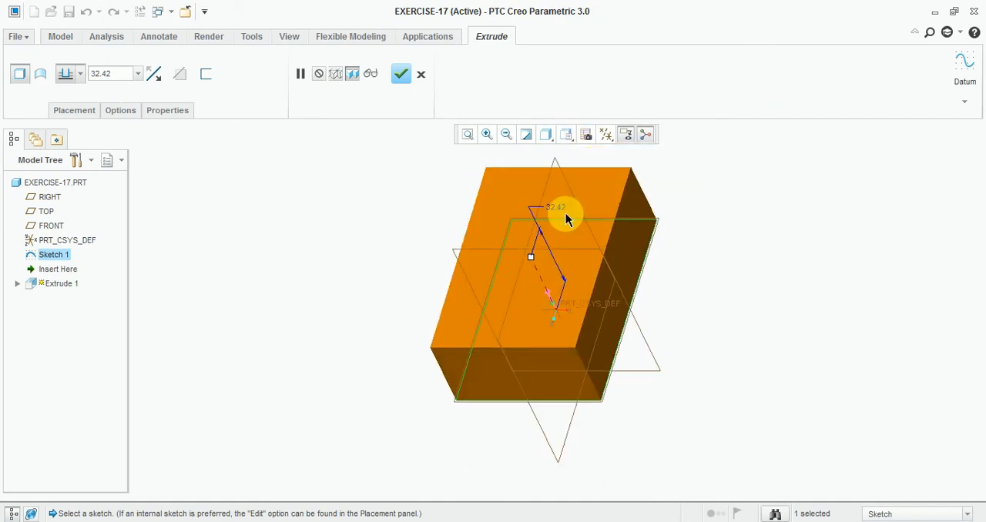
key(alt+Tab)
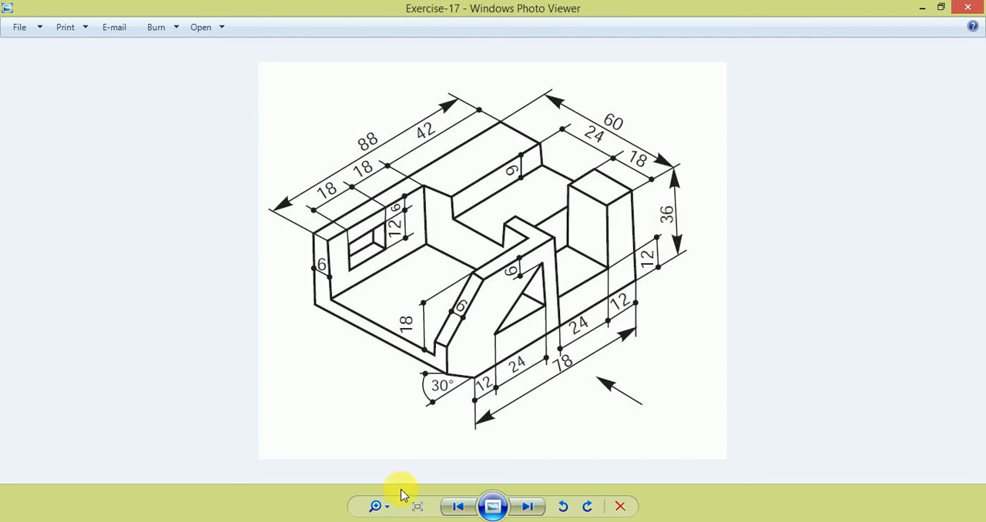
key(alt+Tab)
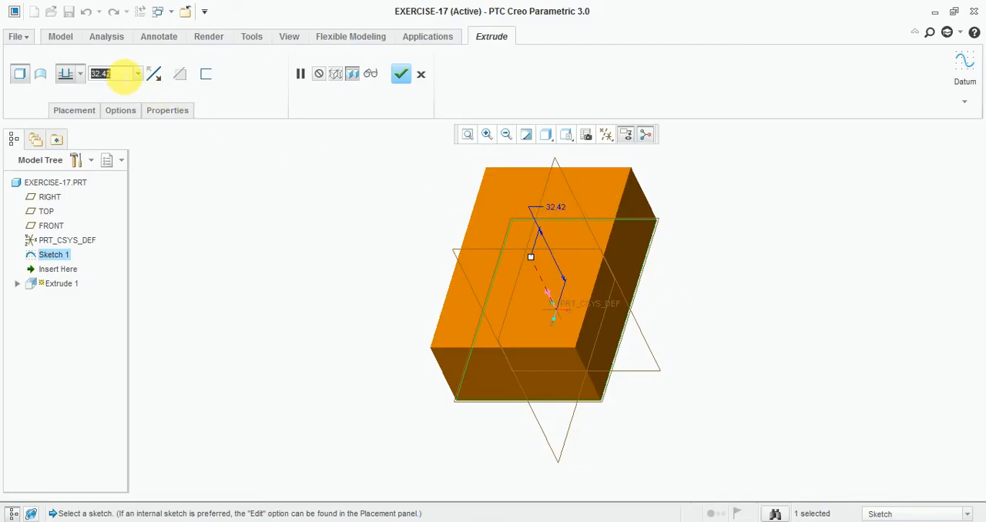
text(36.0)
key(Return)
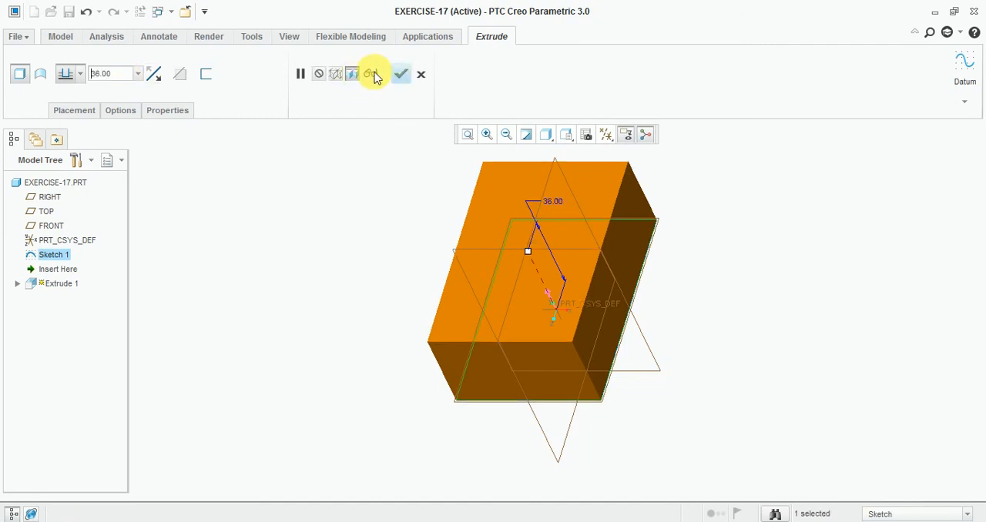
click(400, 74)
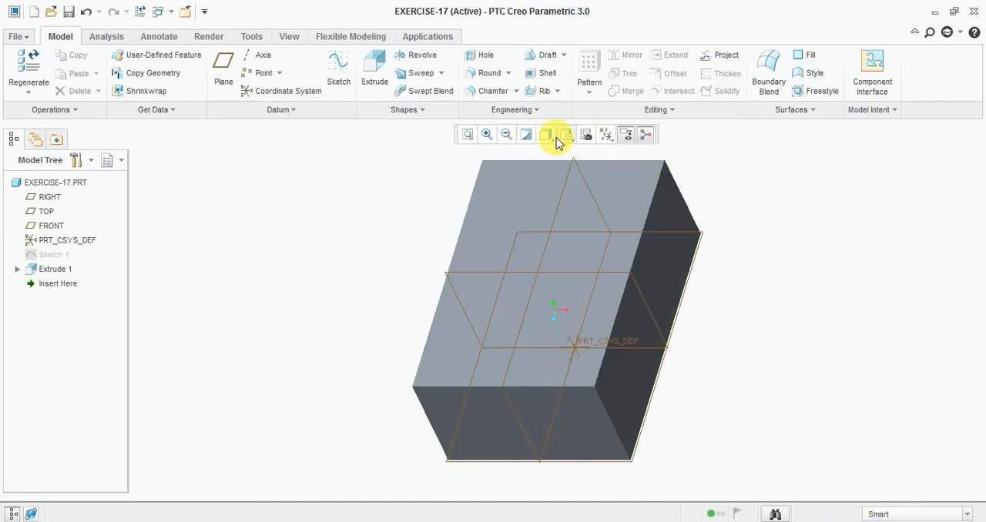
- Display the block shaded with edges, turned to match the isometric direction of the reference drawing
click(565, 135)
click(567, 170)
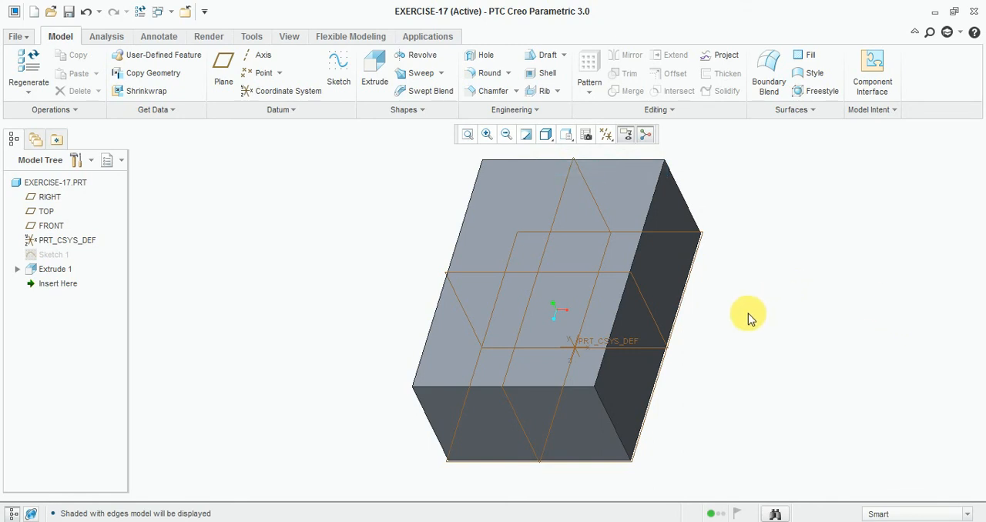
mouse_move(747, 315)
middle_down()
mouse_move(701, 362)
mouse_move(752, 358)
middle_up()
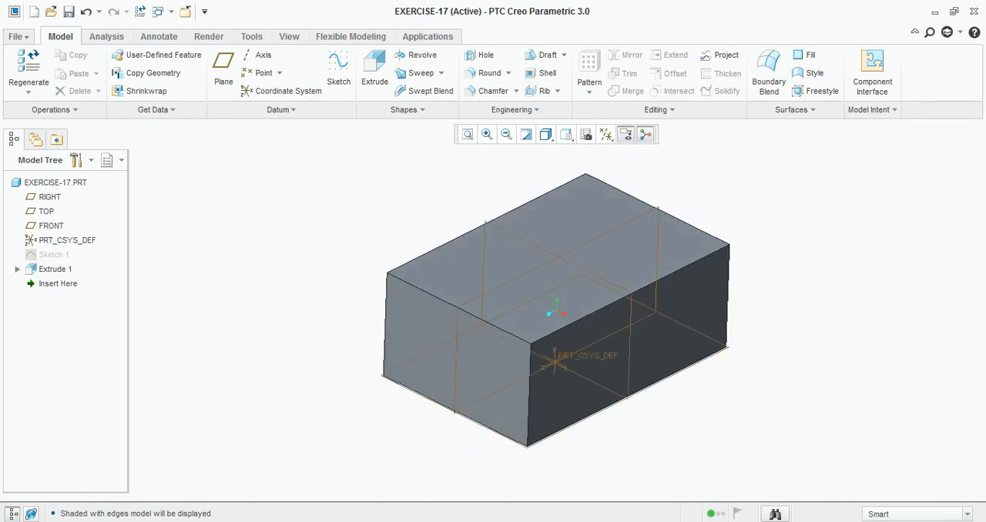
- Check the Exercise-17 drawing for the angled corner cut, and start a sketch on the block's long 88 by 36 side face, viewed straight on
mouse_move(371, 521)
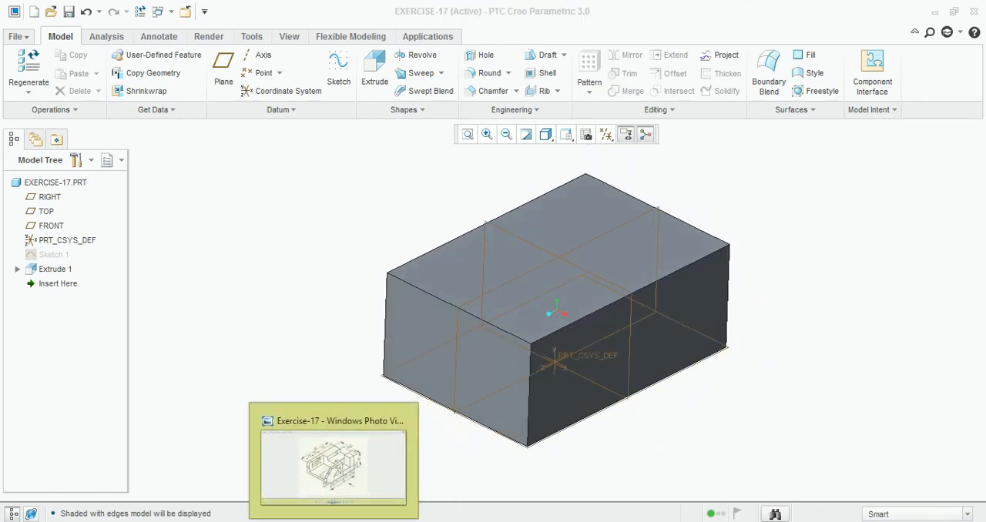
click(334, 521)
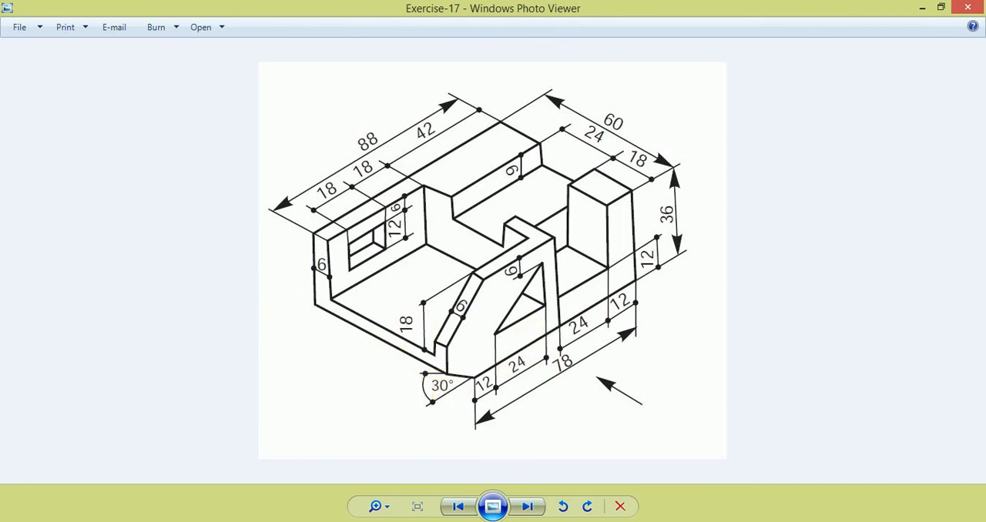
mouse_move(326, 521)
click(359, 517)
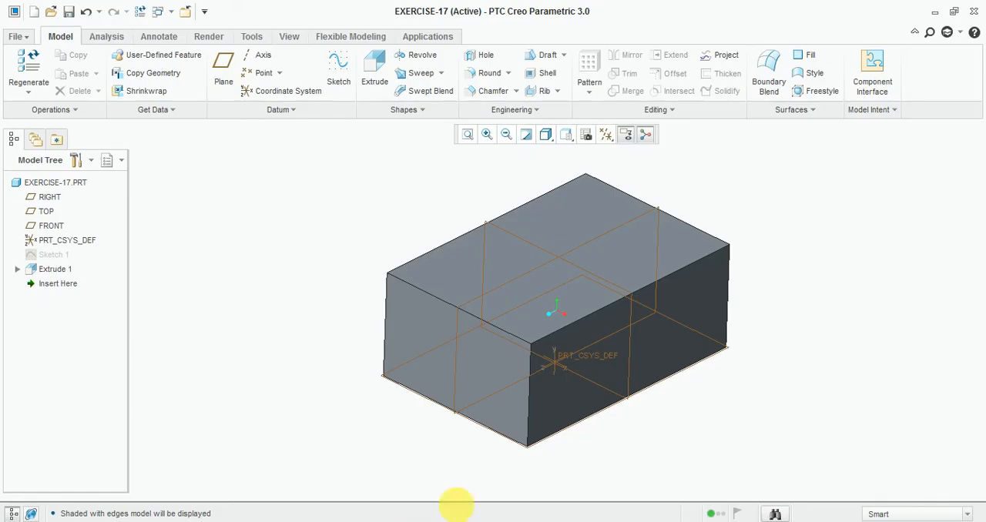
click(344, 70)
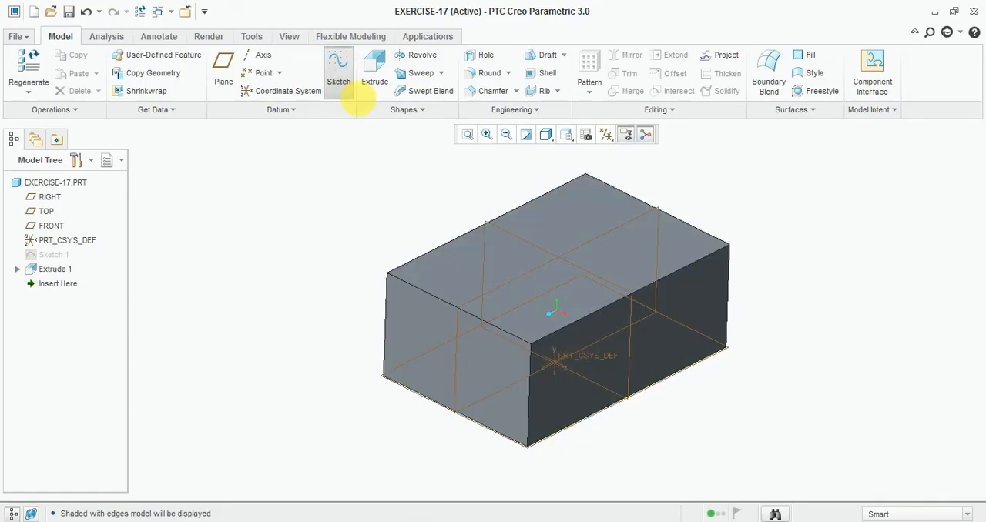
click(561, 404)
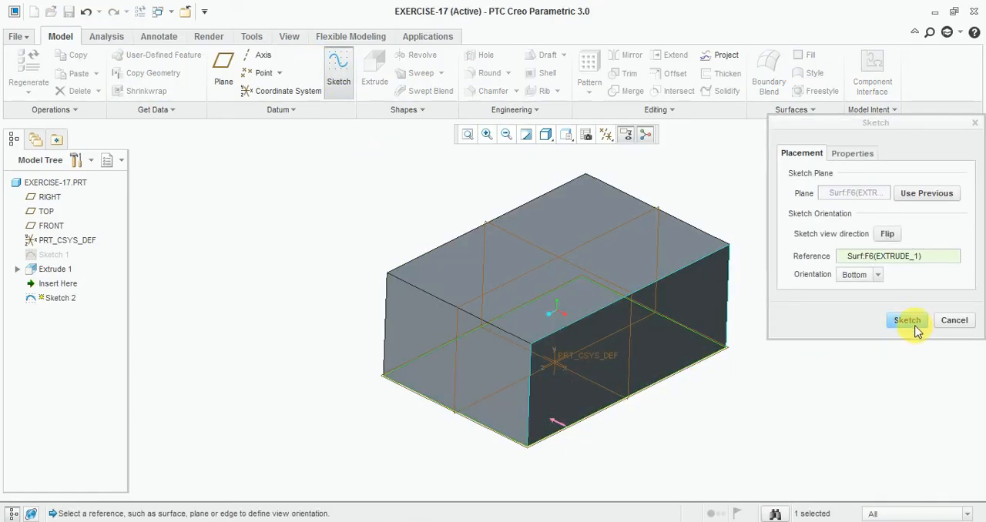
click(922, 329)
click(613, 136)
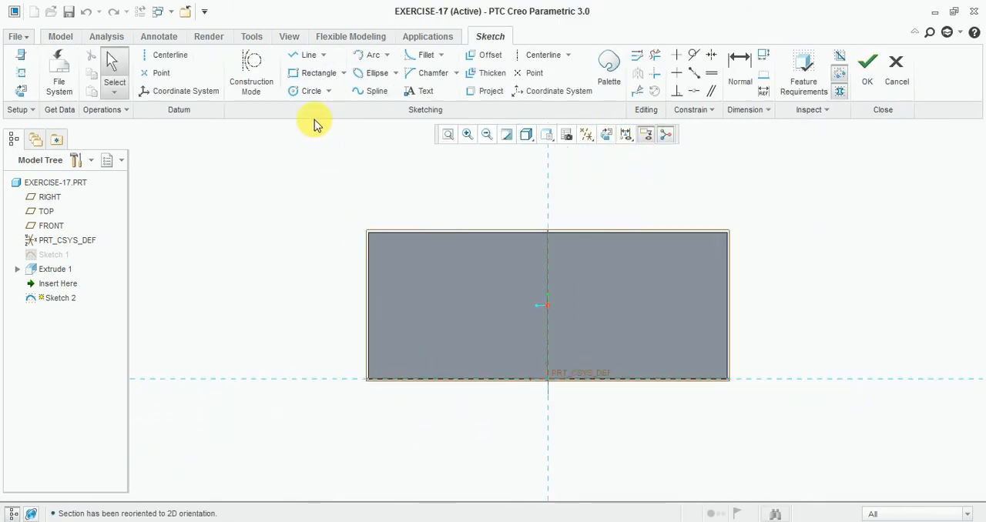
- Sketch a closed right triangle about 19.7 wide and 9.1 high across the face's lower-left corner, with its base on the bottom edge
click(306, 58)
scroll(416, 416, down, 2)
click(305, 291)
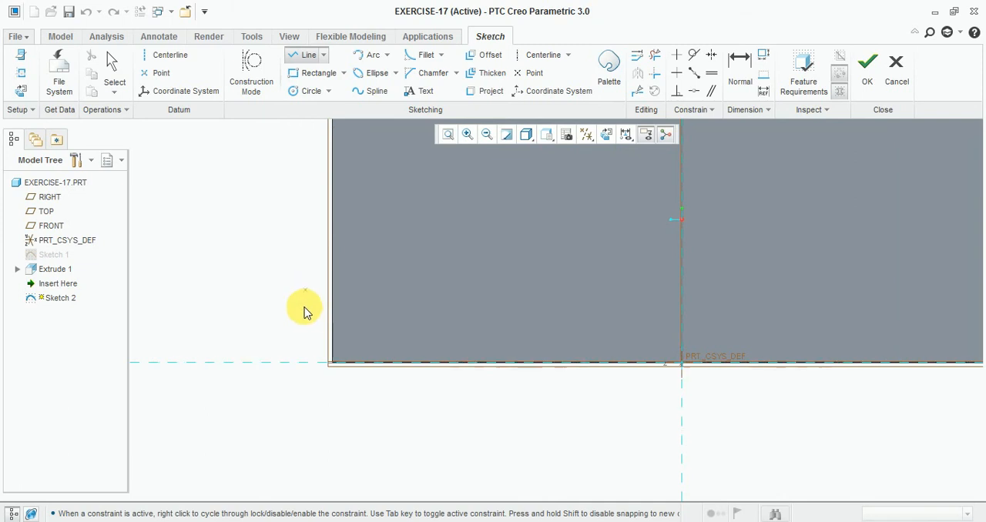
click(305, 362)
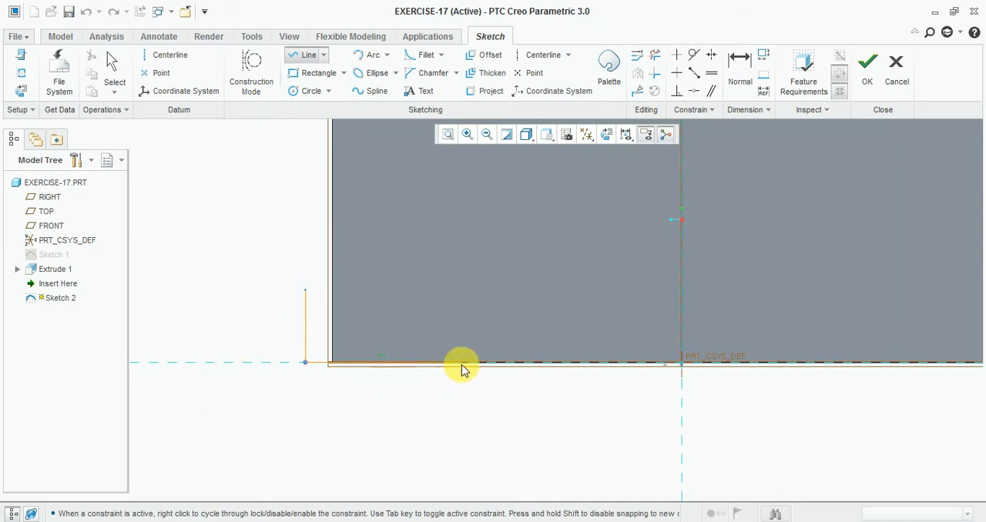
click(462, 362)
click(305, 291)
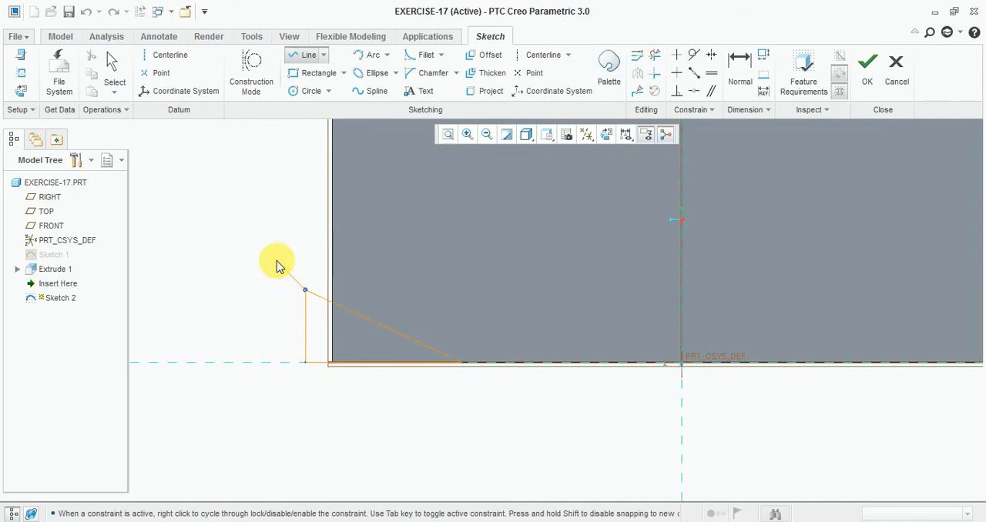
- Dimension the angle between the triangle's base and its sloped side as 30 degrees
click(739, 58)
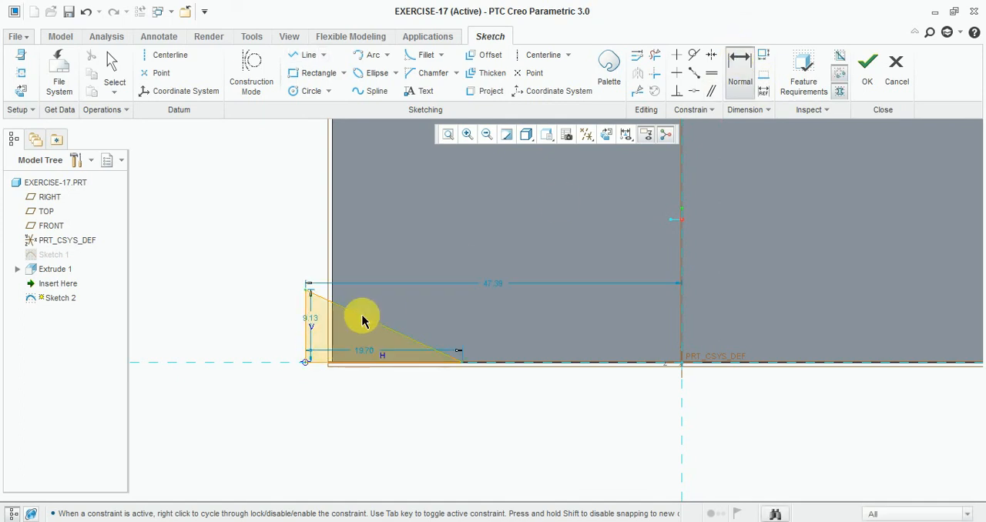
scroll(342, 368, down, 2)
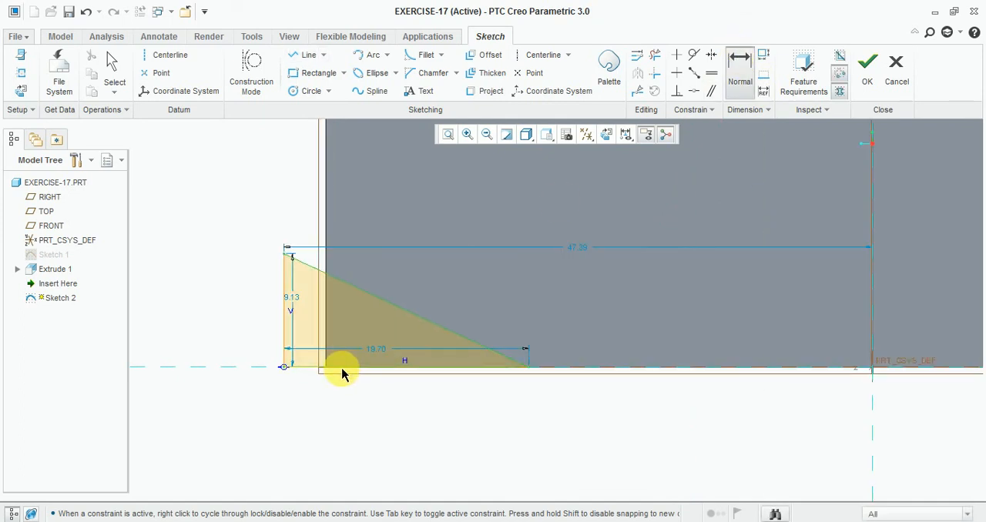
click(342, 369)
middle_click(362, 329)
text(3)
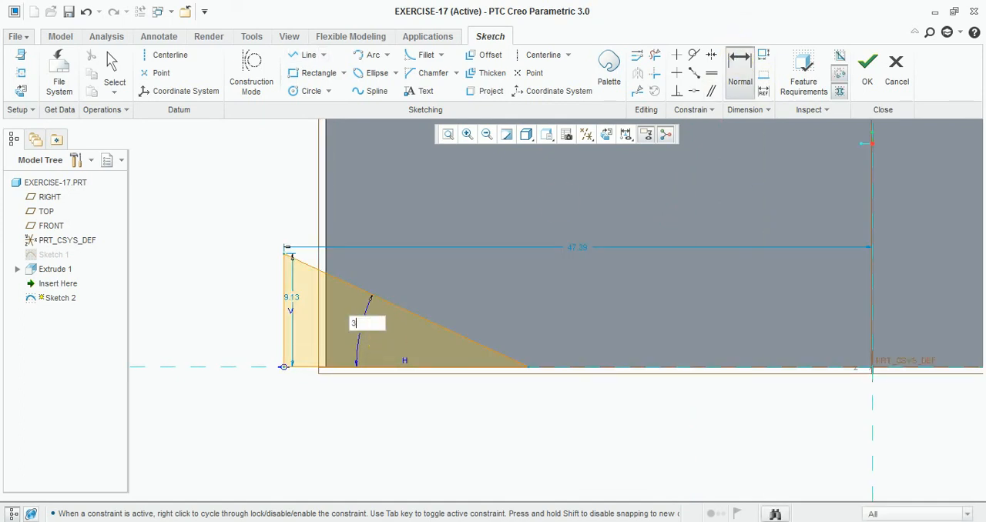
text(0.0)
middle_click(390, 344)
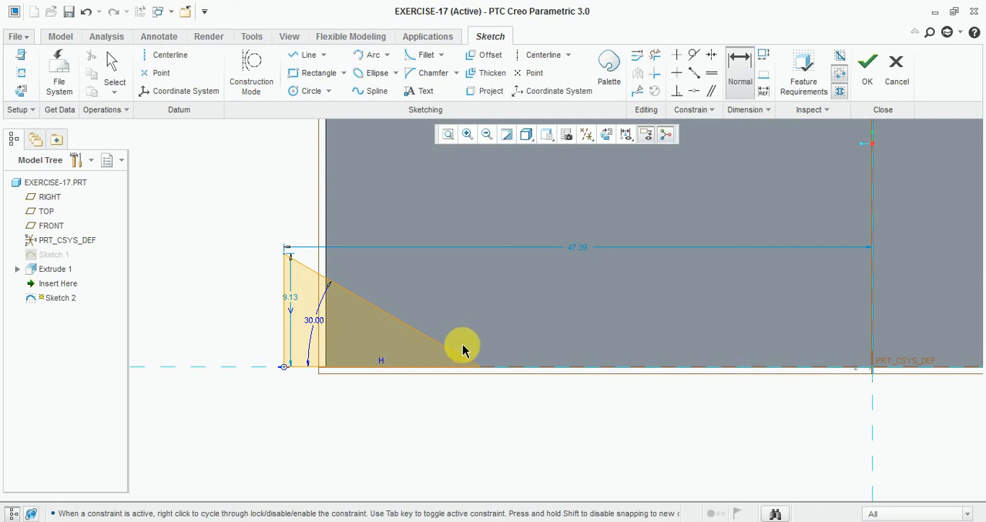
scroll(459, 338, down, 1)
scroll(225, 385, up, 1)
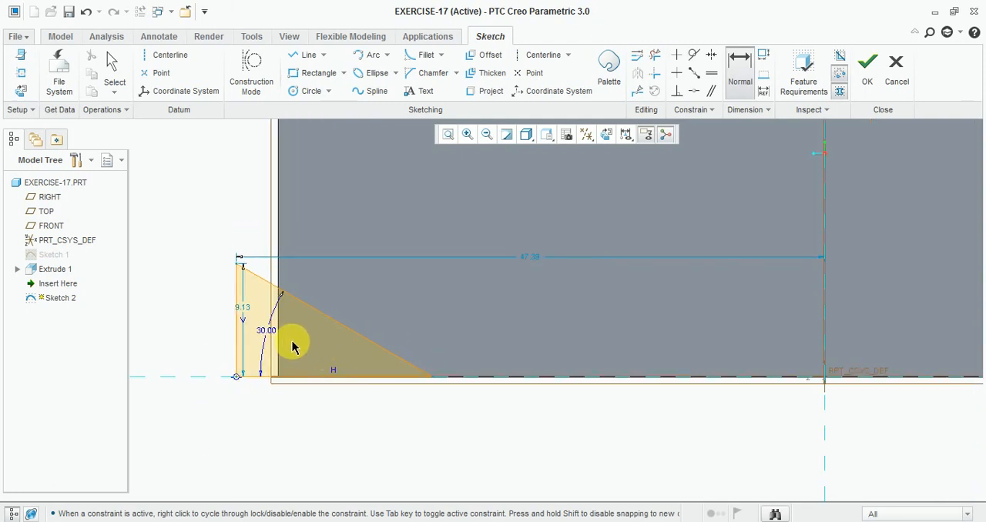
scroll(292, 342, down, 1)
scroll(321, 341, up, 1)
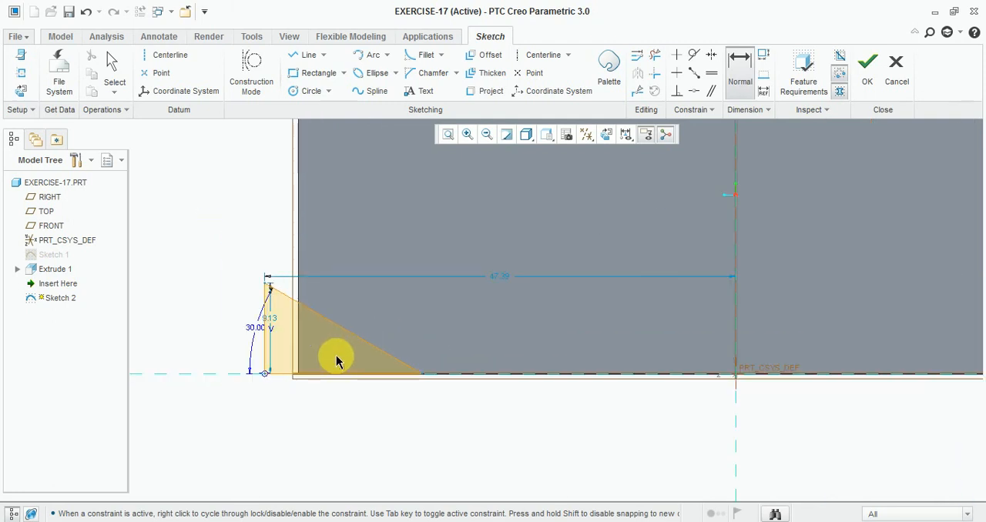
mouse_move(393, 369)
middle_down()
mouse_move(330, 363)
mouse_move(424, 359)
mouse_move(531, 319)
middle_up()
scroll(358, 332, up, 2)
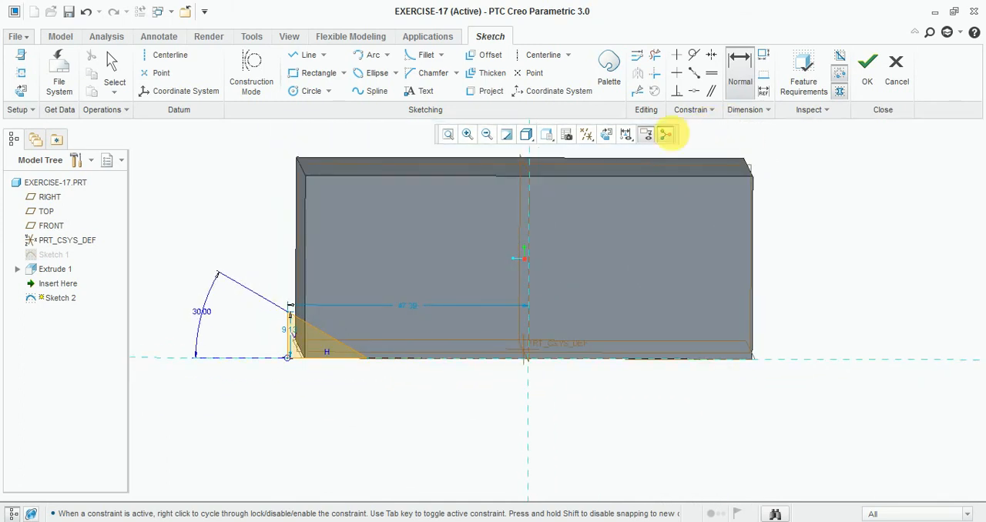
- Dimension the horizontal distance from the triangle's sharp tip on the bottom edge to the block's far right edge as 78
click(607, 135)
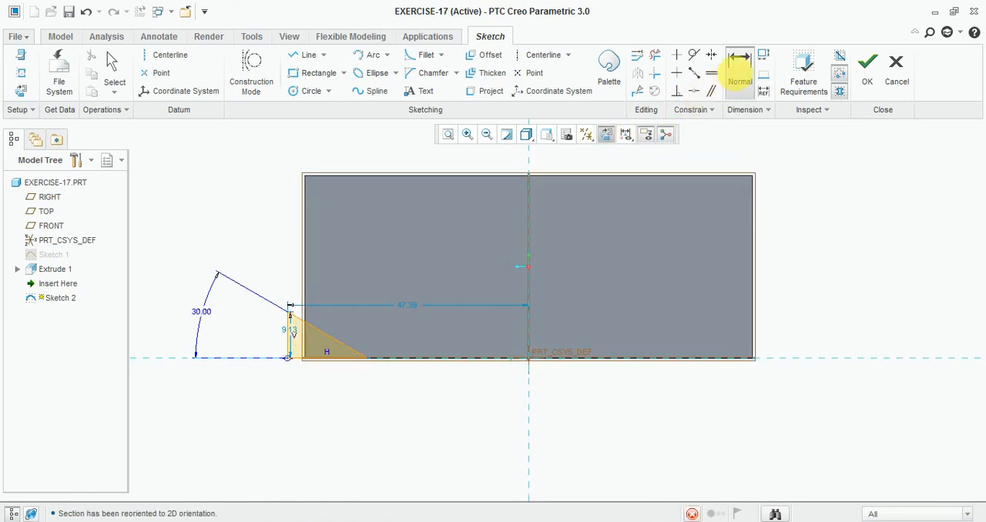
scroll(377, 348, down, 2)
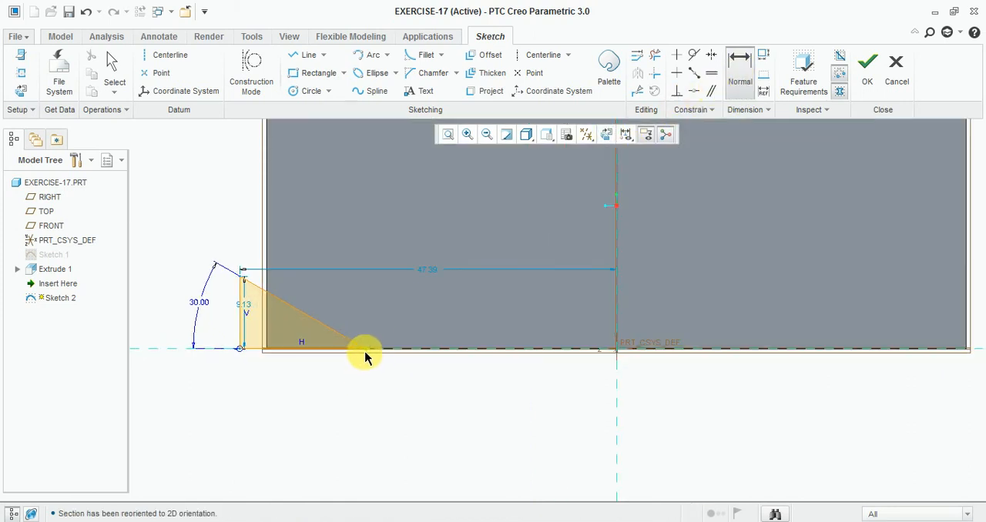
scroll(315, 389, up, 2)
scroll(649, 364, down, 2)
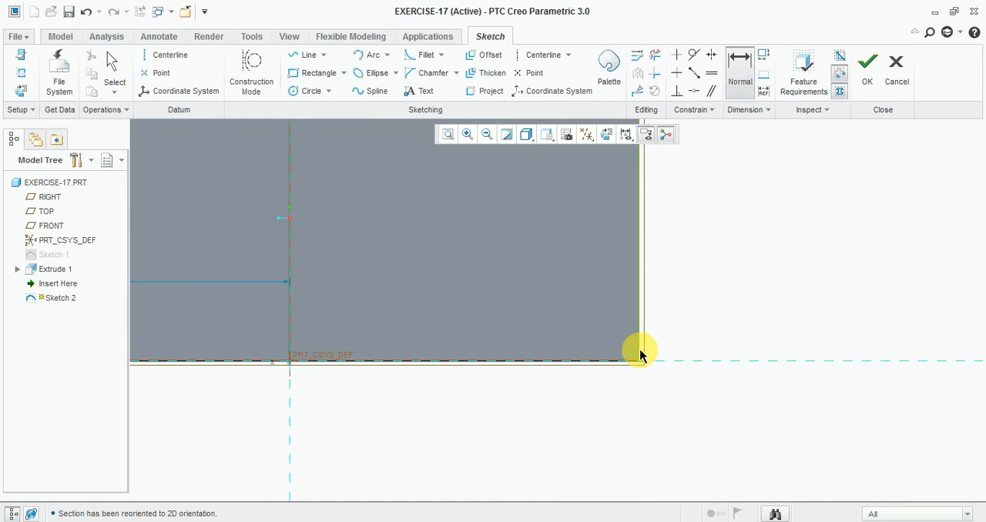
click(639, 354)
middle_click(565, 402)
text(7)
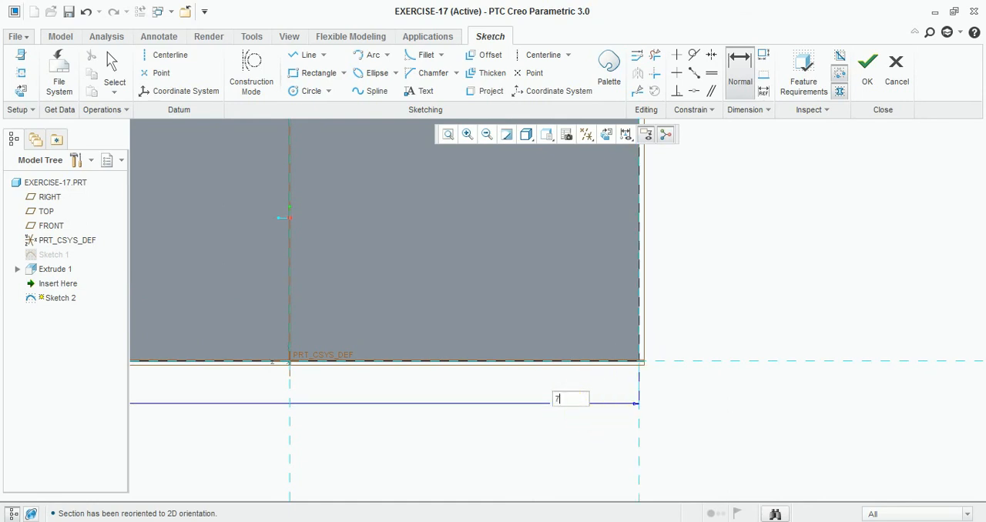
text(8)
key(Return)
- Make the triangle's vertical side coincident with the block's left edge and finish the sketch
scroll(541, 352, up, 2)
scroll(424, 352, down, 2)
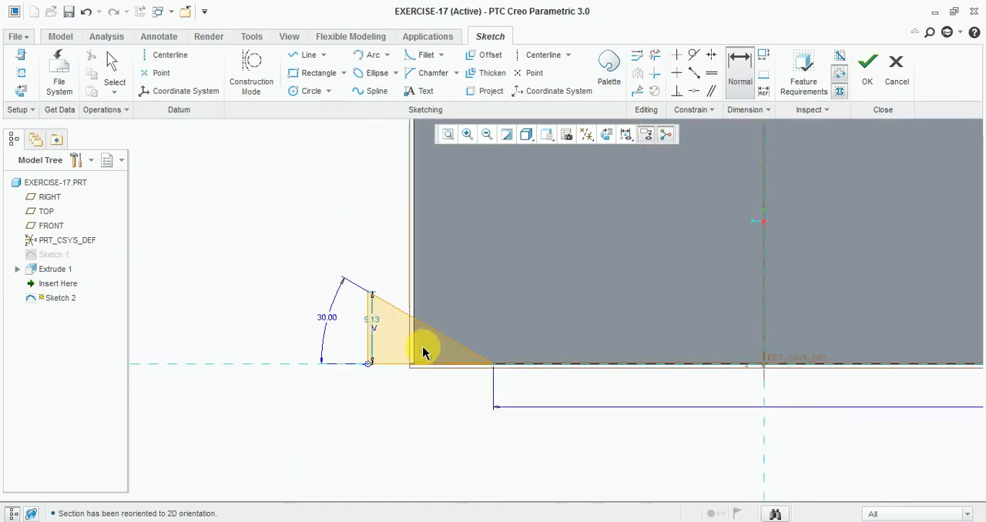
scroll(366, 343, down, 2)
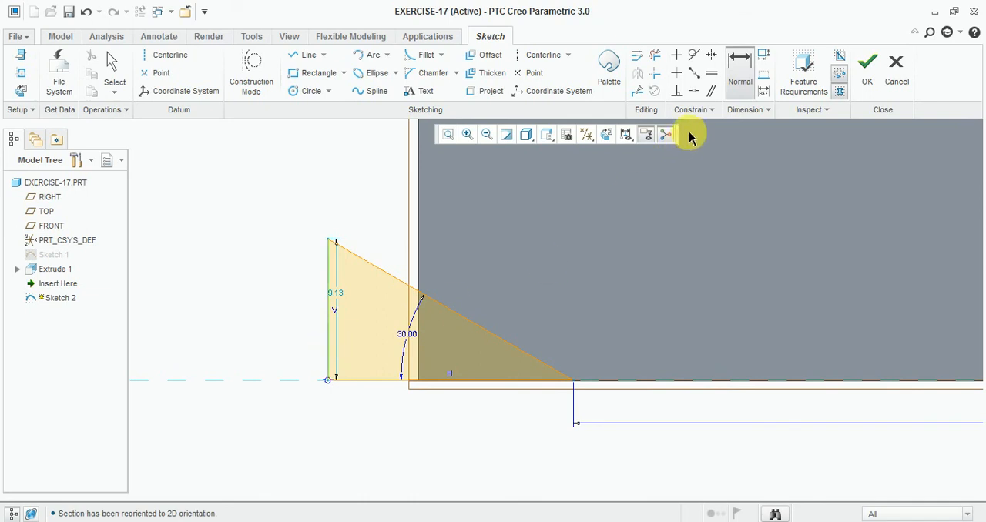
click(694, 91)
click(418, 279)
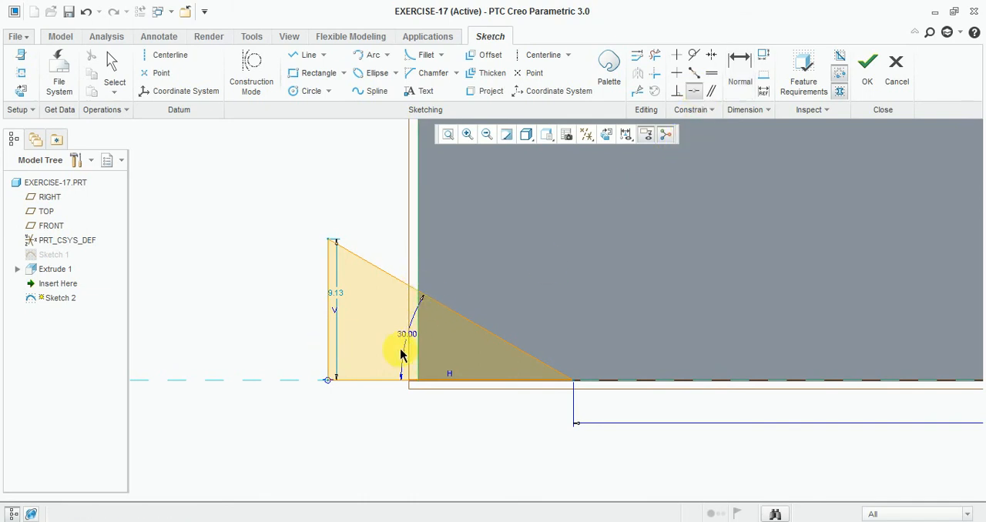
click(332, 326)
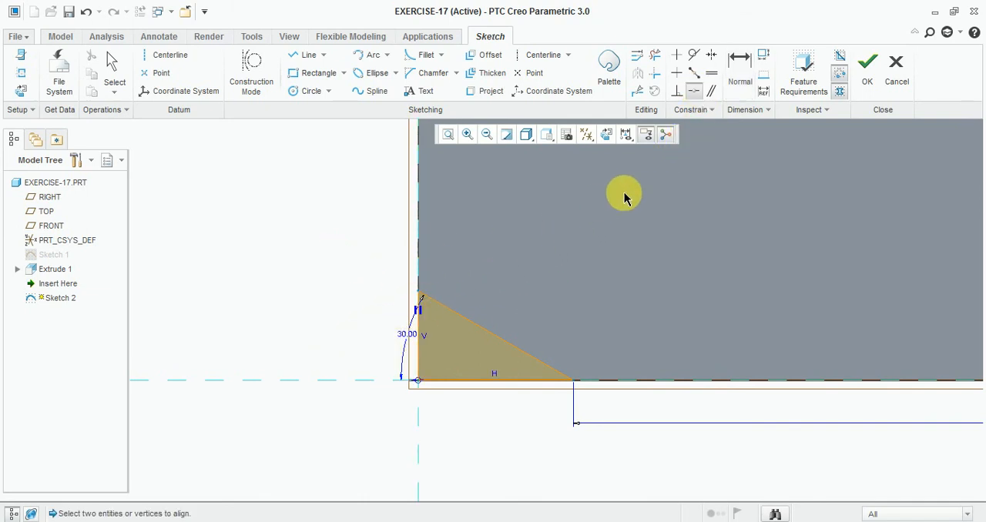
click(867, 67)
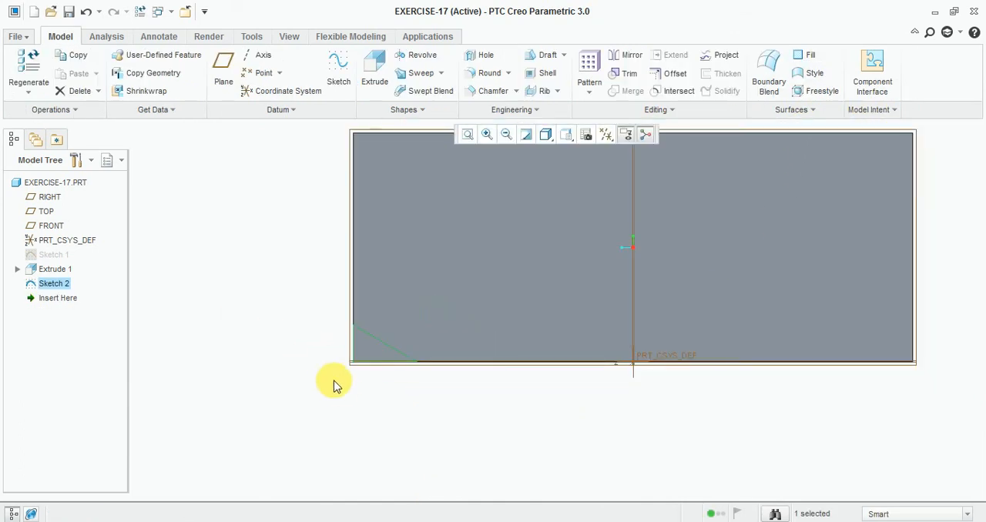
- Extrude the triangle as a material-removing cut through all of the block along its lower edge
mouse_move(334, 383)
middle_down()
mouse_move(378, 375)
mouse_move(387, 392)
mouse_move(708, 433)
middle_up()
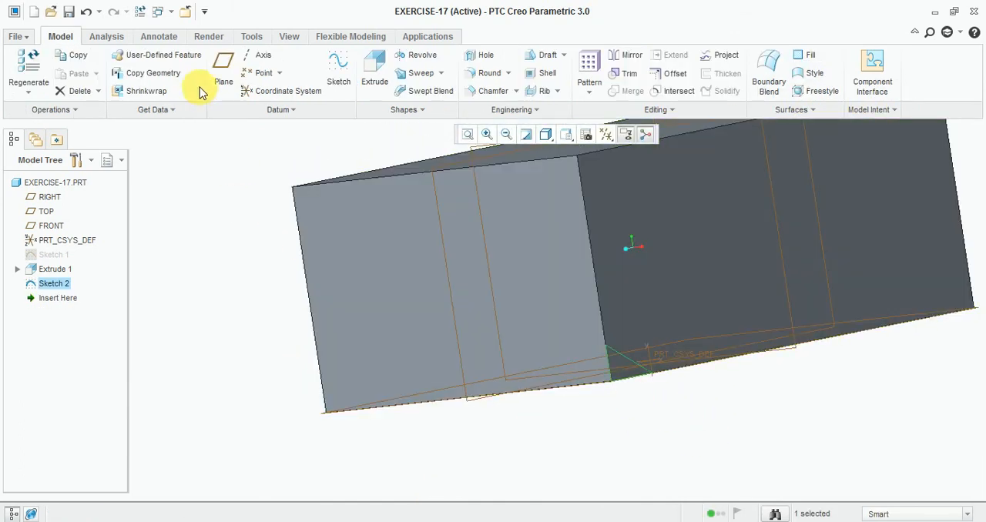
click(375, 65)
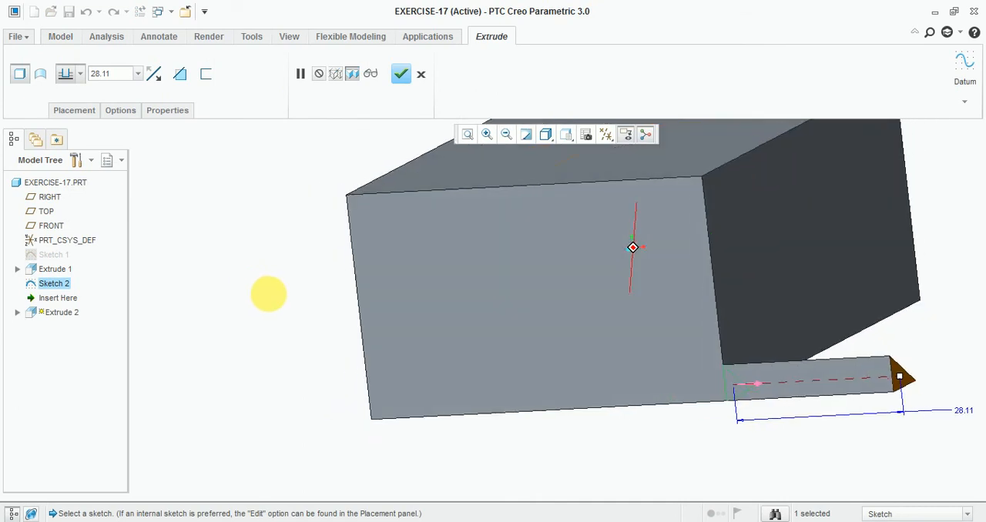
click(179, 74)
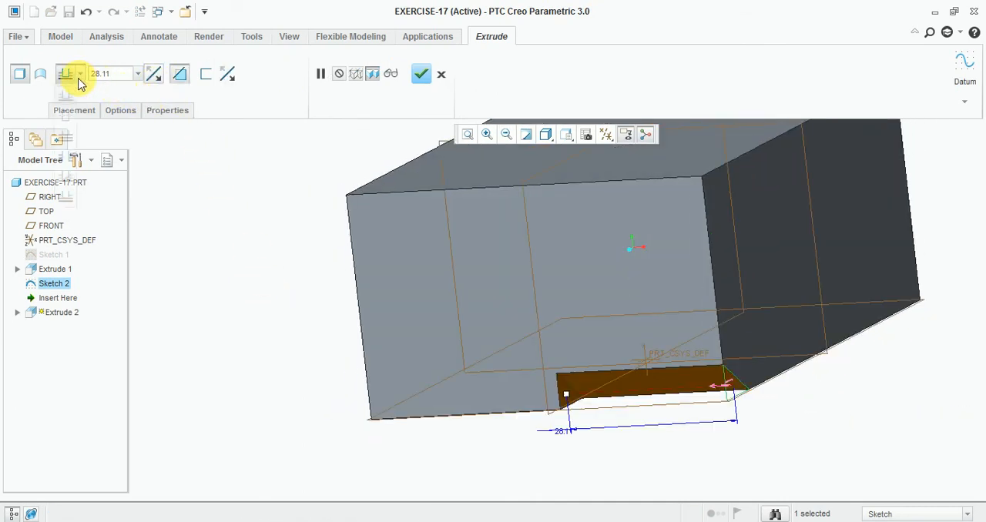
click(68, 137)
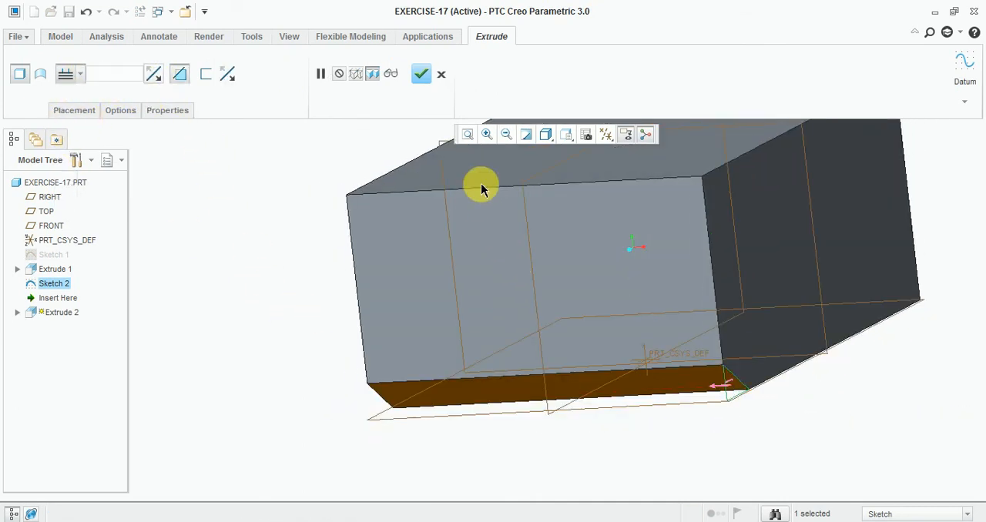
click(420, 73)
middle_drag(669, 411, 728, 430)
click(771, 431)
- Check the Exercise-17 drawing for the next cut, and start a sketch on the block's top face, viewed straight on
key(alt+Tab)
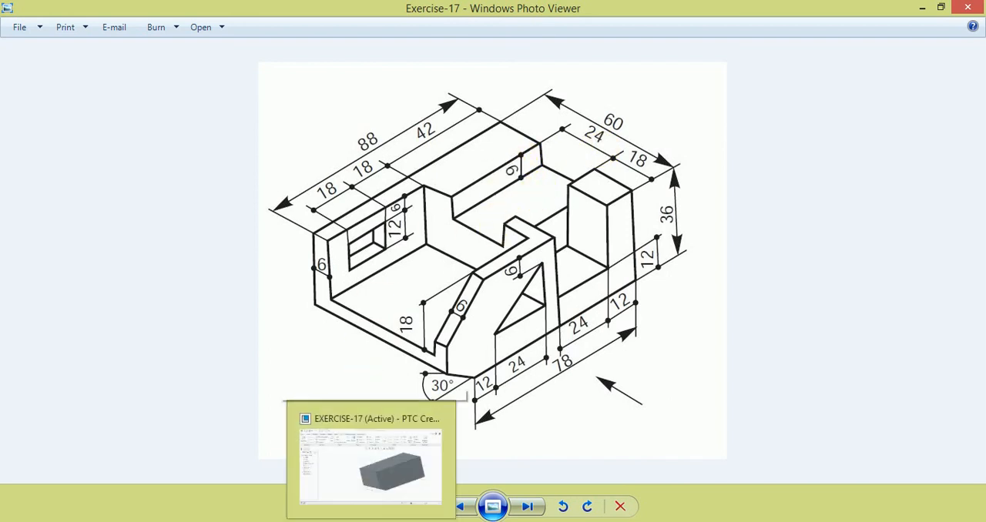
click(371, 521)
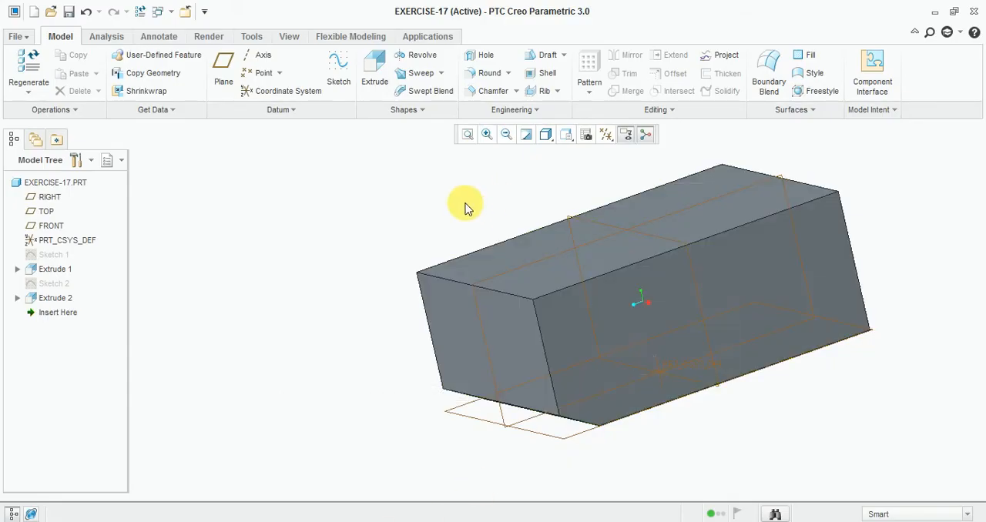
middle_drag(466, 204, 505, 230)
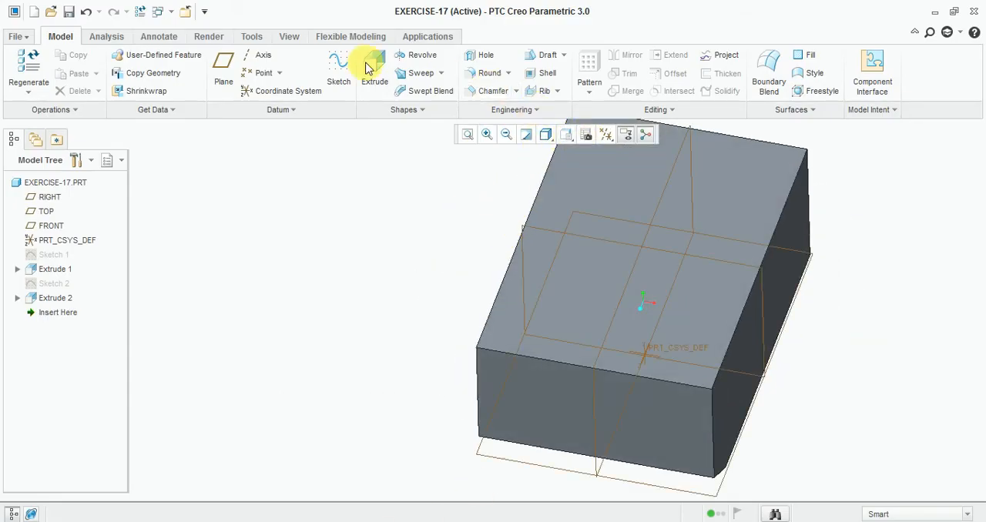
click(338, 70)
click(723, 181)
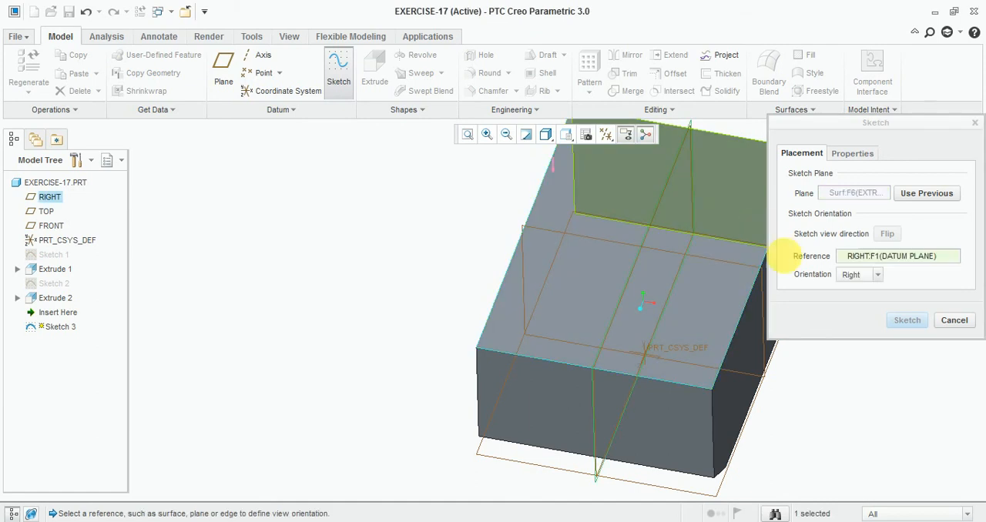
click(906, 320)
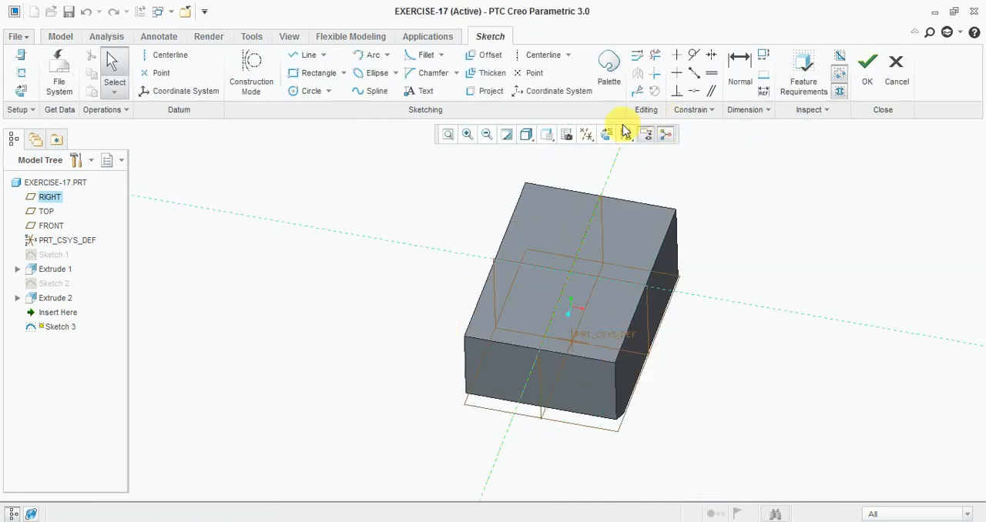
click(606, 134)
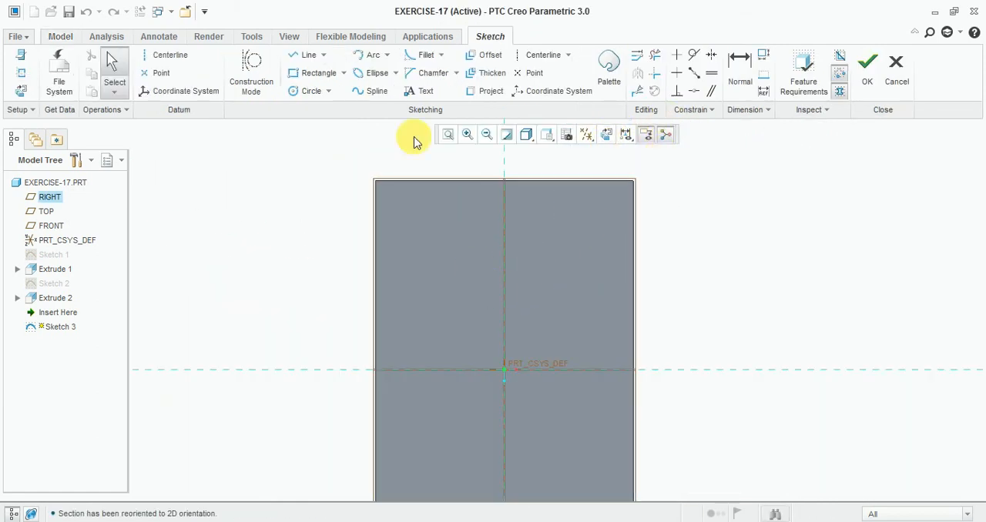
- Sketch a rectangle about 21.7 wide and 25.2 high across the top face's upper short edge, near its middle
click(308, 73)
click(481, 171)
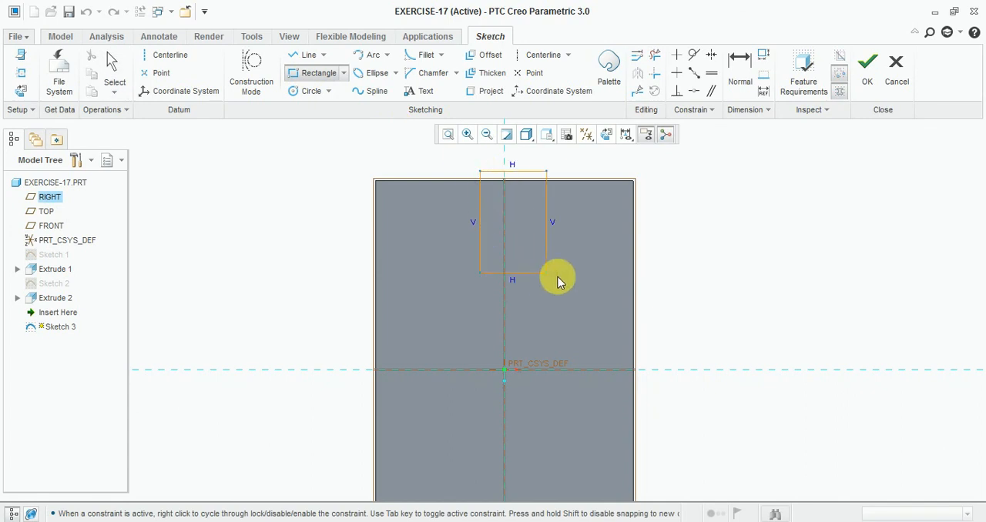
click(576, 280)
middle_click(678, 211)
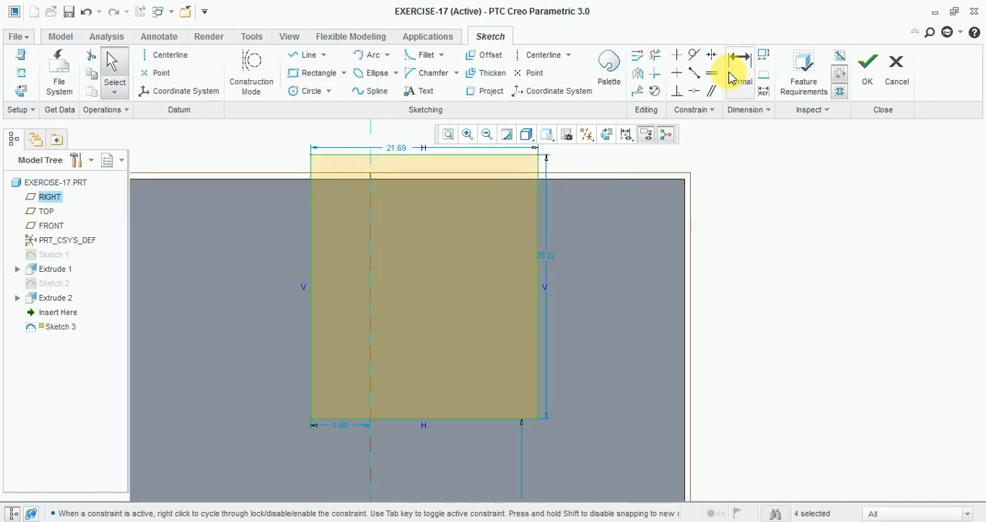
- Dimension the distance between the rectangle's right side and the block's right edge as 18
click(737, 66)
click(537, 242)
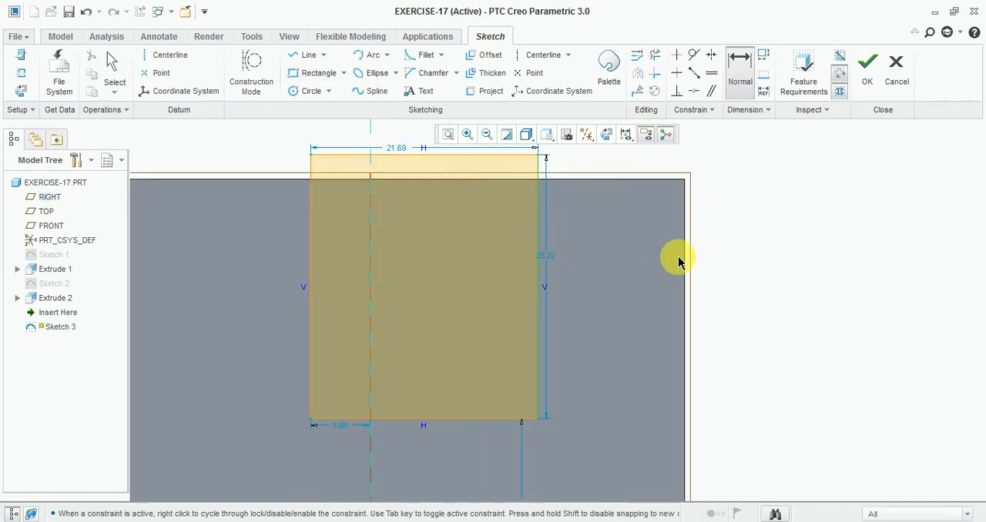
click(679, 260)
middle_click(654, 256)
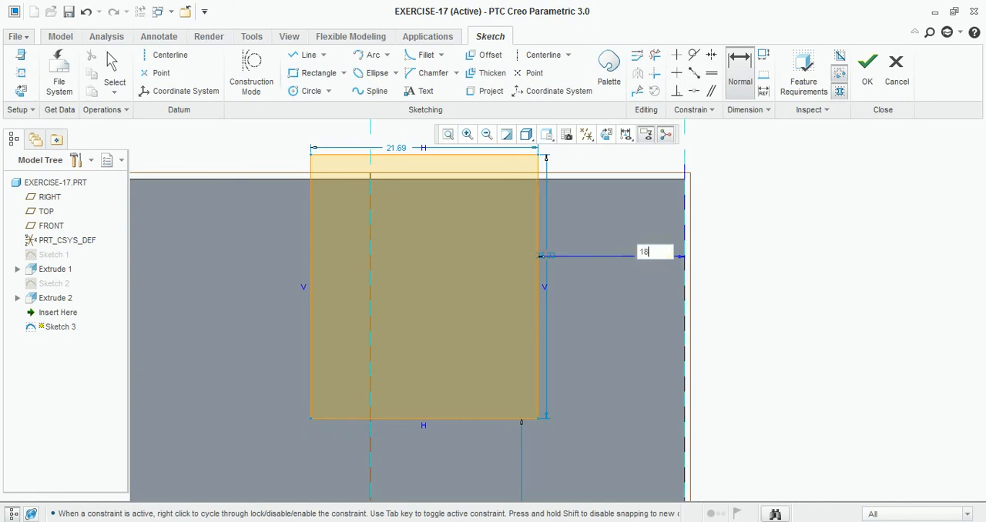
key(Return)
- Make the rectangle's upper side coincident with the block's upper short edge
scroll(547, 262, up, 1)
scroll(408, 158, down, 3)
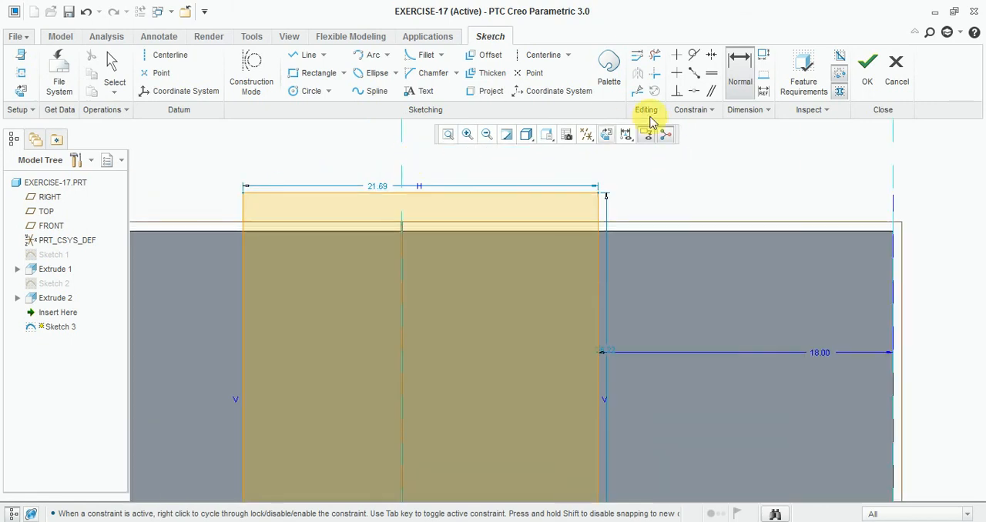
click(694, 92)
click(624, 227)
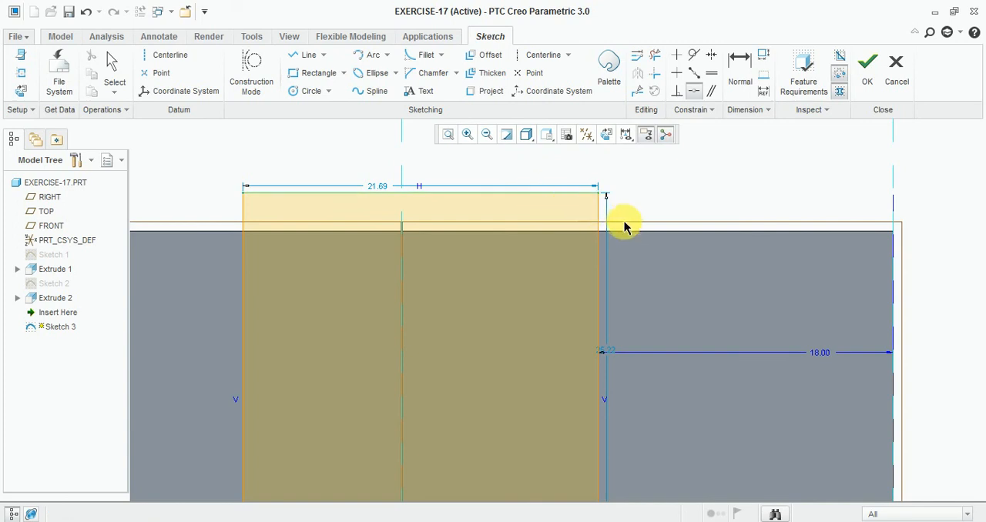
click(625, 230)
click(608, 193)
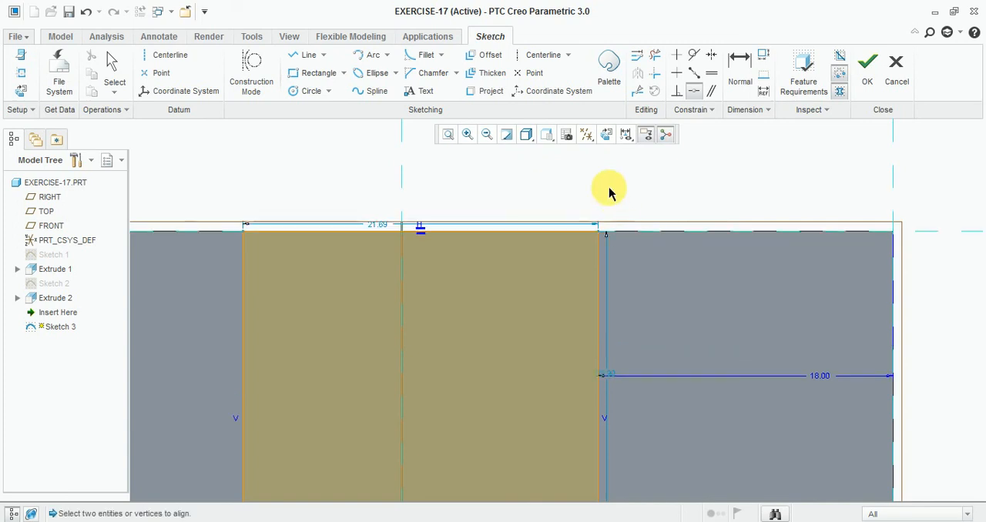
- Set the rectangle's width to 24
scroll(528, 202, up, 3)
scroll(537, 172, down, 2)
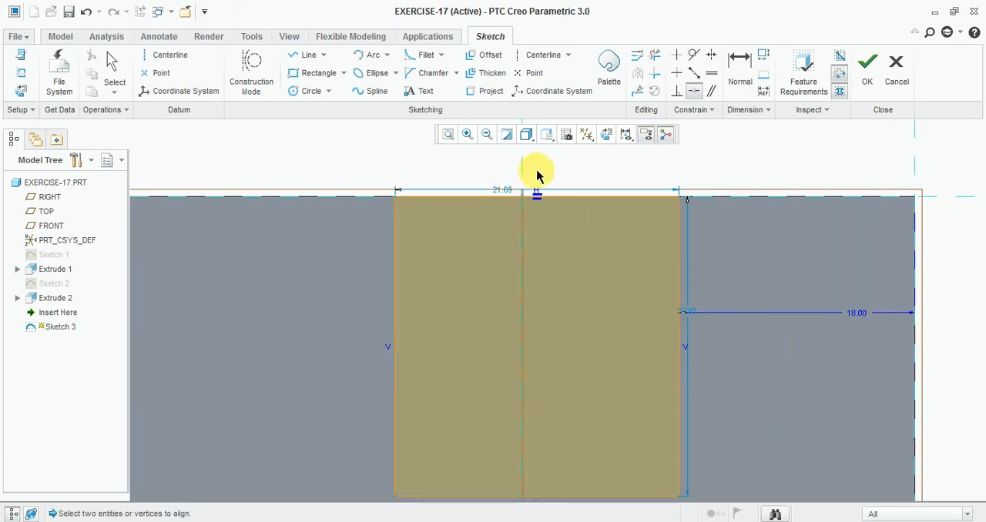
middle_click(478, 171)
double_click(505, 192)
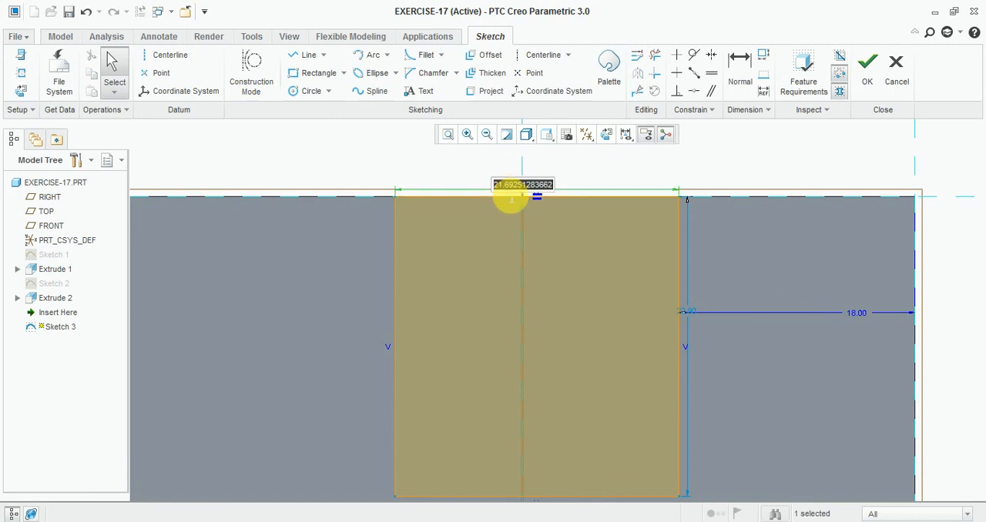
text(24)
key(Return)
click(447, 134)
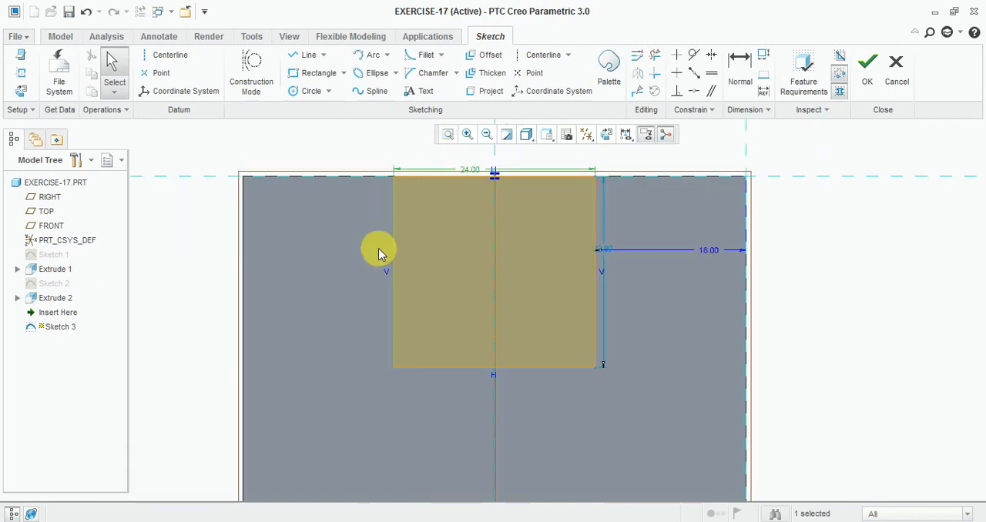
- Set the rectangle's length along the block to 40 and finish the sketch
scroll(380, 251, up, 2)
double_click(660, 248)
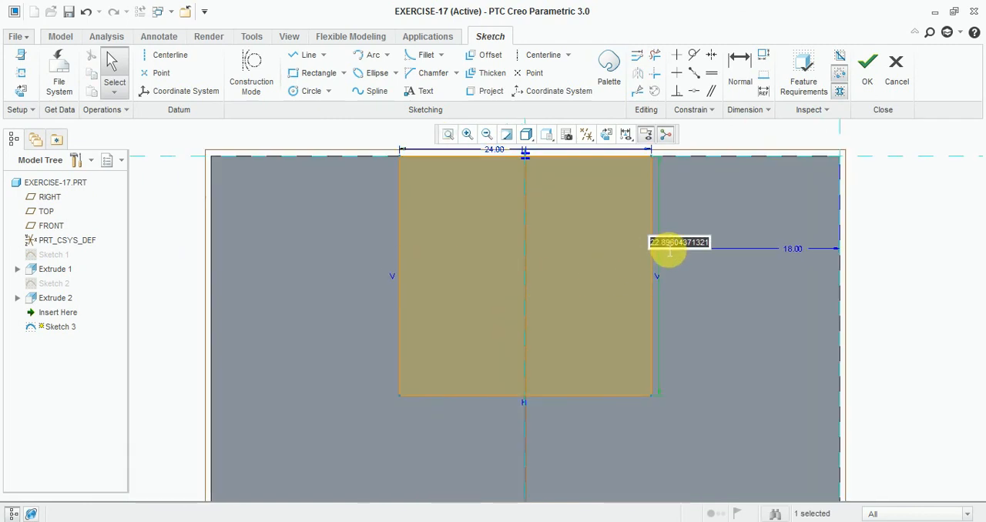
text(40)
key(Return)
scroll(660, 194, down, 3)
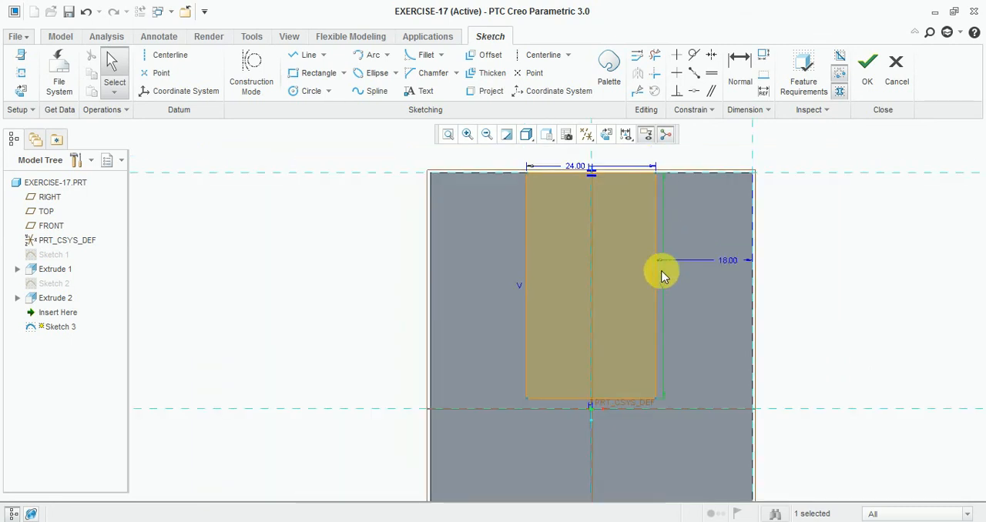
scroll(662, 274, up, 1)
click(868, 68)
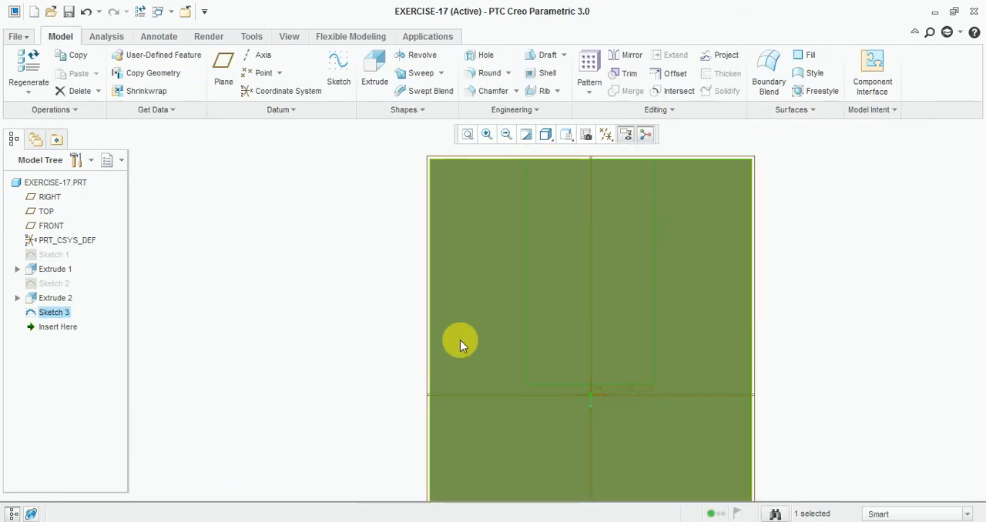
- Check the Exercise-17 drawing, and extrude the 24 by 40 rectangle upward from the top face as a solid at the default depth
click(327, 521)
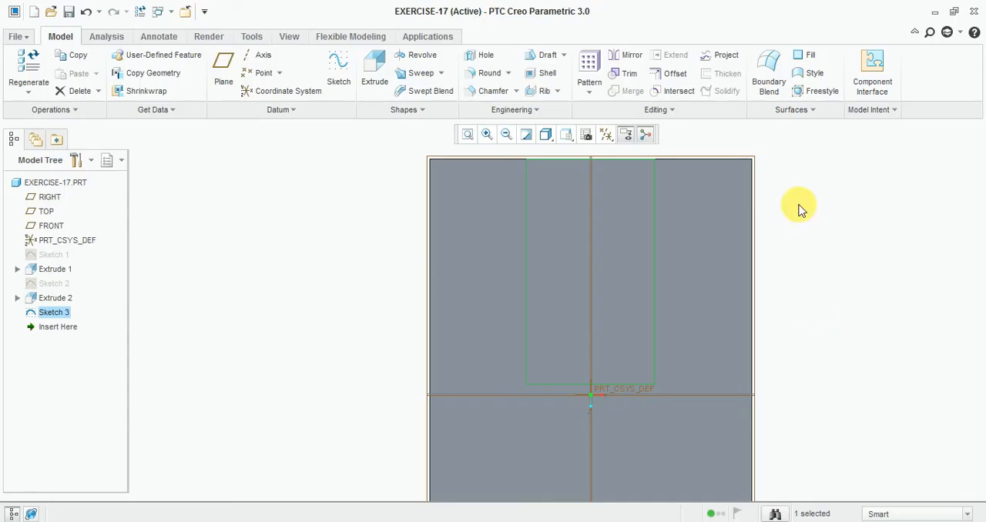
click(375, 70)
middle_click(796, 274)
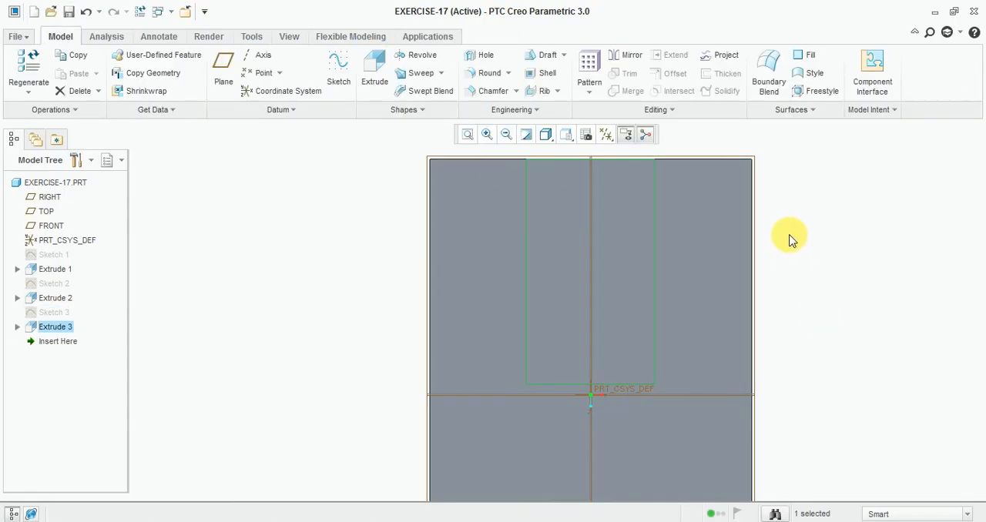
middle_drag(789, 235, 676, 225)
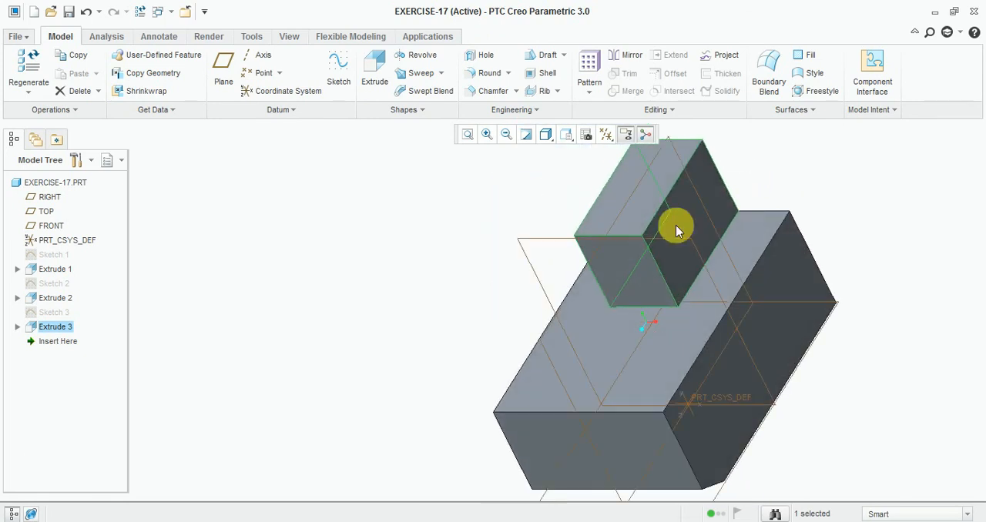
- Redefine the last extrusion as a material-removing cut 9 deep, directed down into the block from its top face
right_click(52, 331)
click(115, 125)
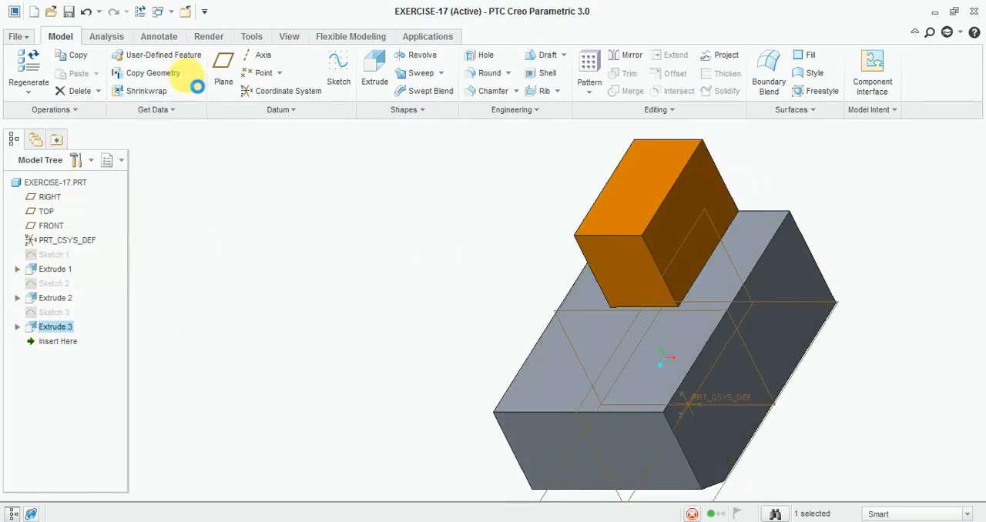
text(9)
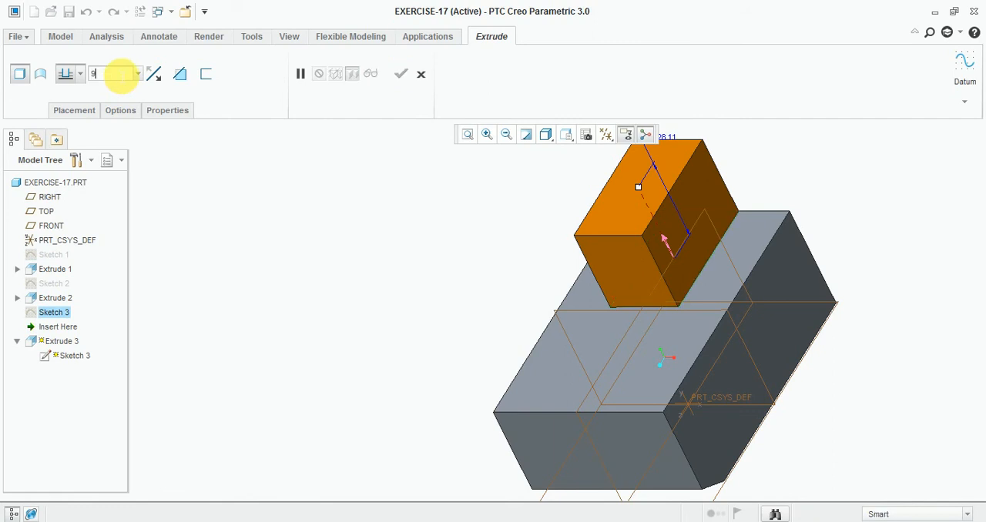
text(.0)
key(Return)
click(156, 78)
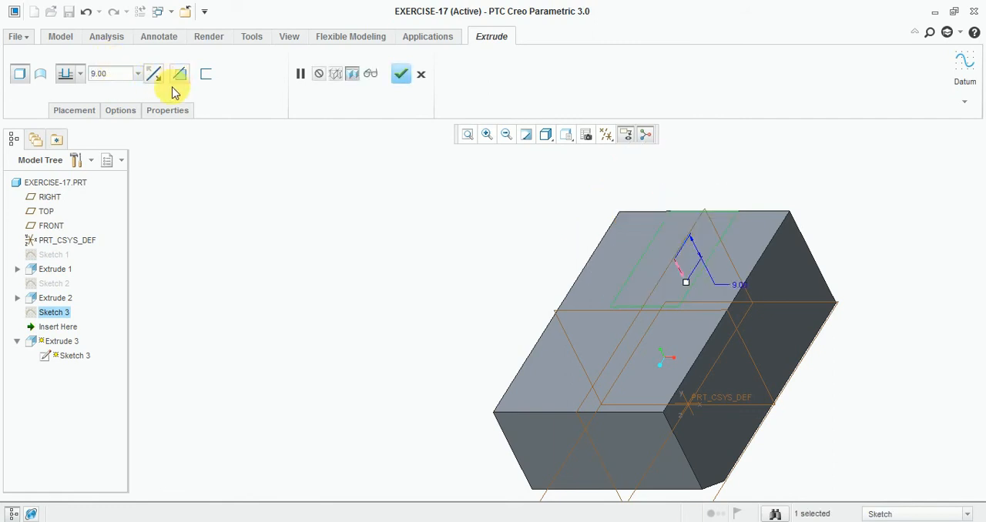
click(180, 77)
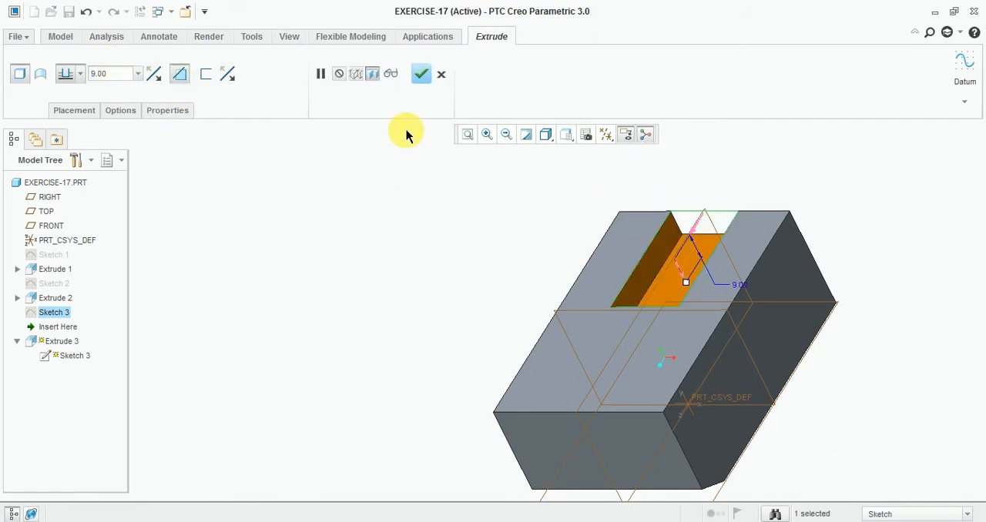
click(402, 74)
middle_drag(420, 254, 428, 273)
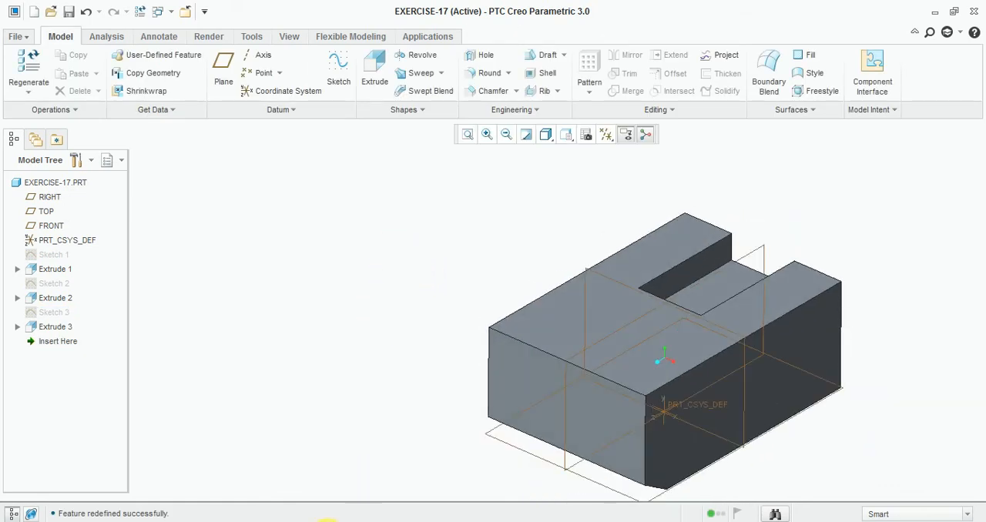
- Check the Exercise-17 drawing in Windows Photo Viewer, and start a sketch in Creo on the block's visible long side face, viewed squarely
click(366, 521)
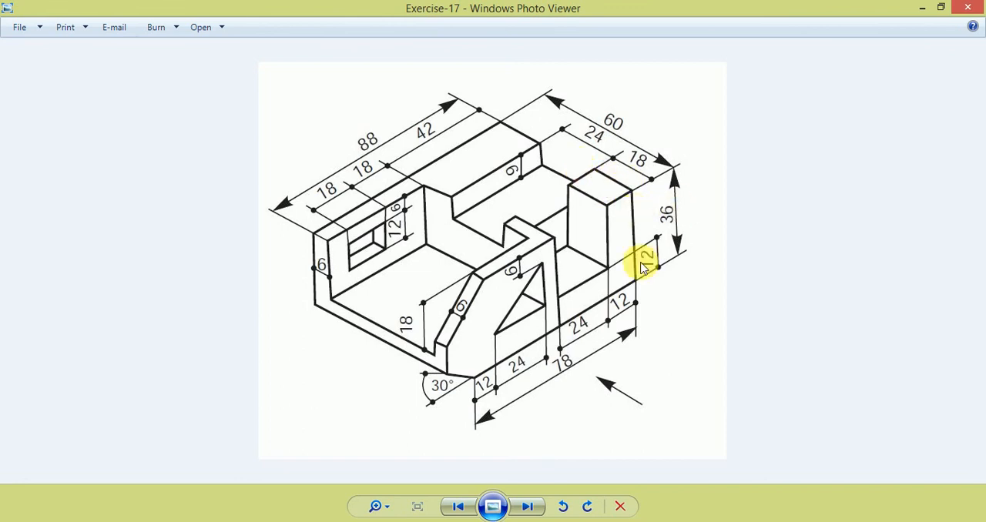
mouse_move(371, 521)
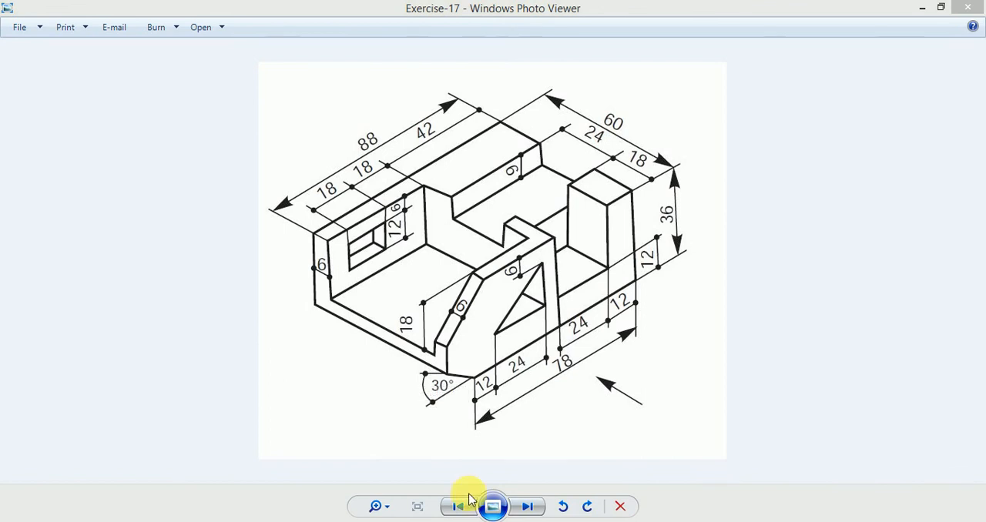
click(363, 521)
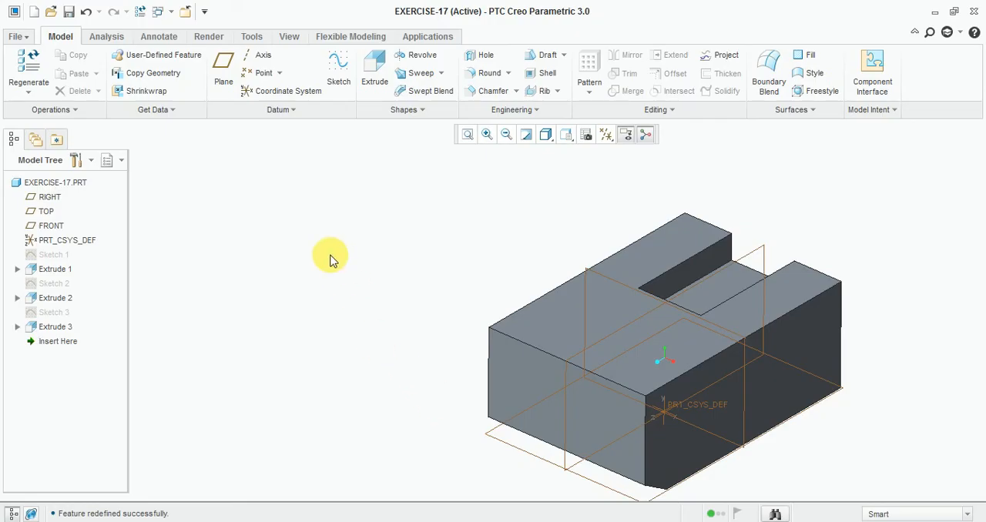
scroll(331, 258, up, 1)
click(331, 68)
scroll(686, 348, down, 2)
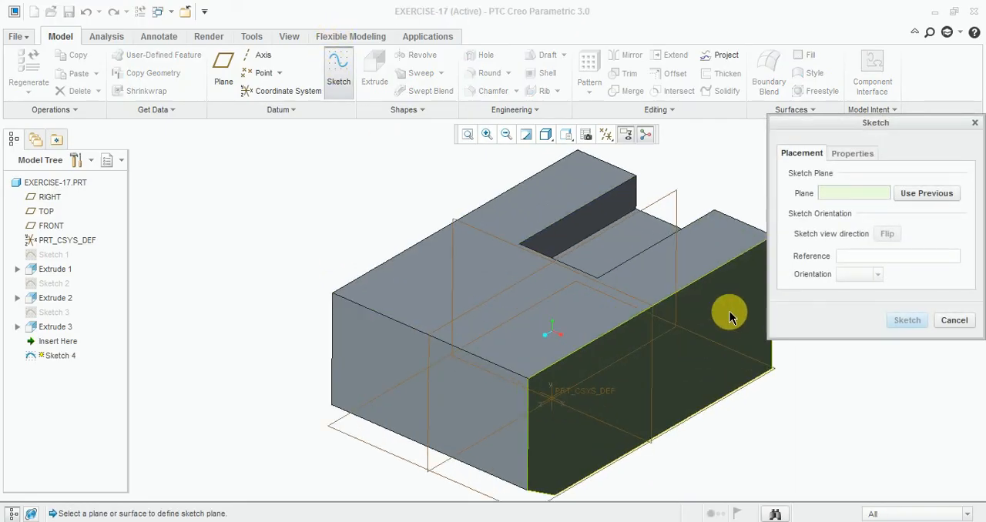
click(730, 316)
click(906, 320)
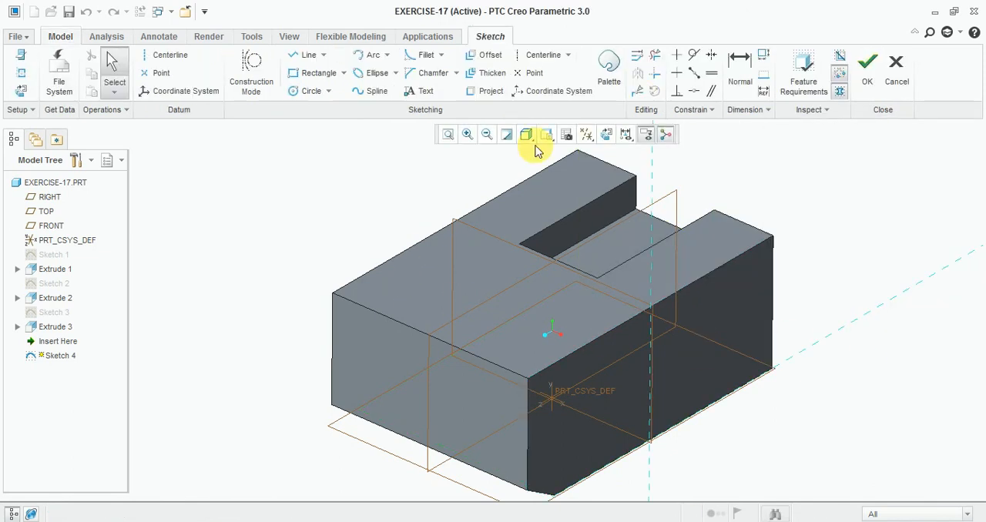
click(609, 137)
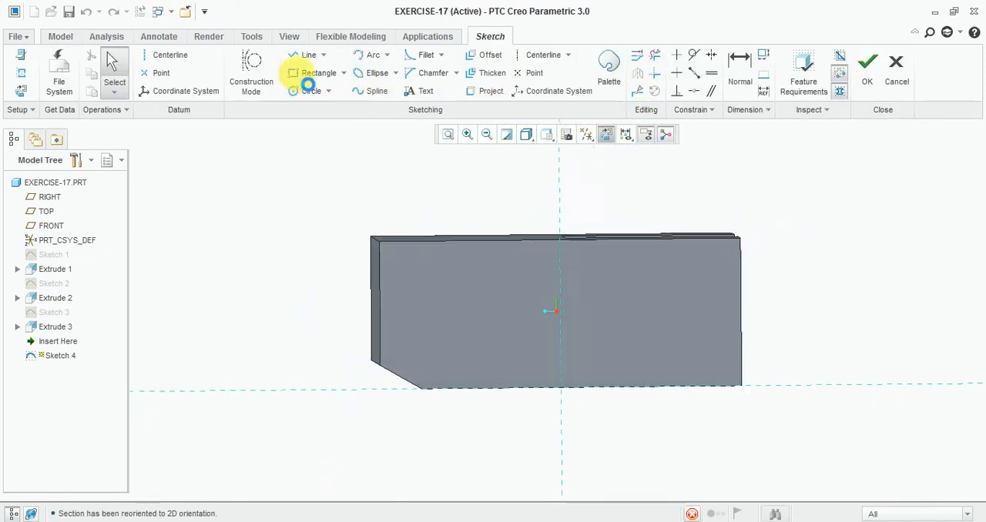
- Sketch a rectangle about 28 wide and 29 high across the side face's upper edge, and move its height dimension clear of the shape
click(312, 72)
scroll(697, 243, down, 3)
click(670, 207)
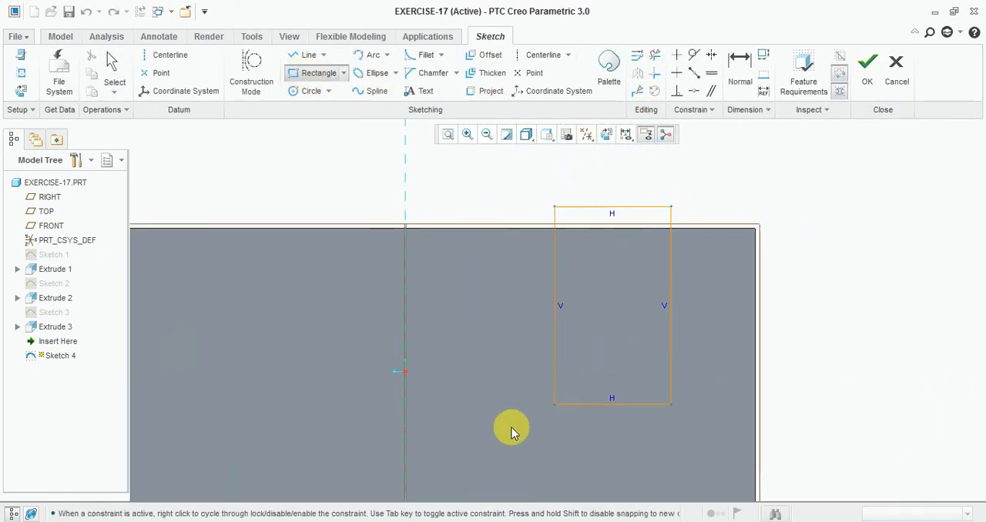
click(449, 438)
middle_click(573, 291)
scroll(574, 267, up, 2)
scroll(496, 291, down, 1)
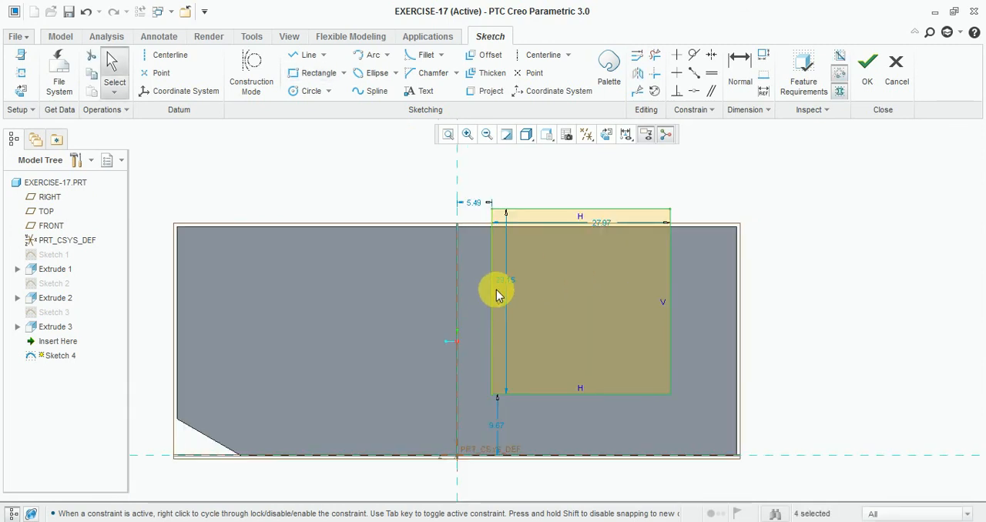
drag(492, 281, 419, 276)
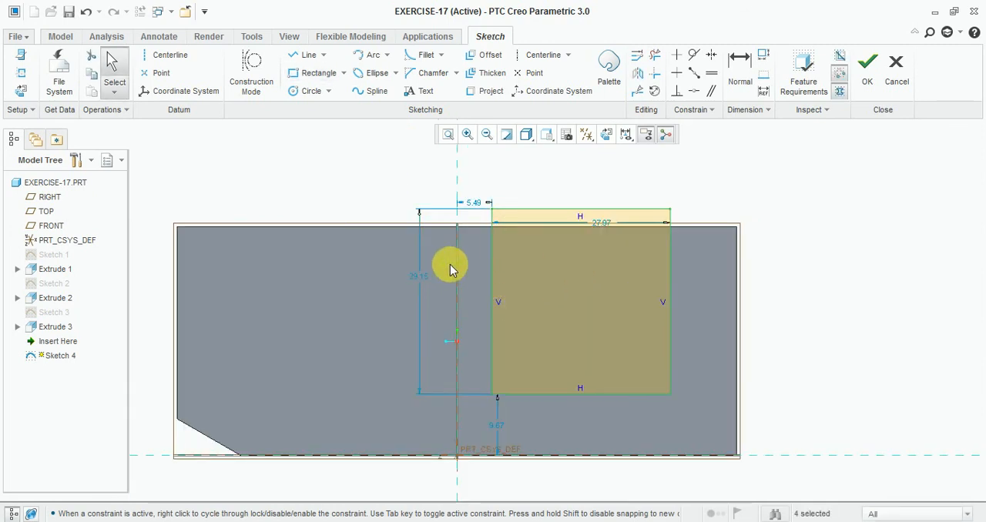
- Make the rectangle's upper side coincident with the block's upper edge
click(693, 91)
scroll(607, 224, down, 1)
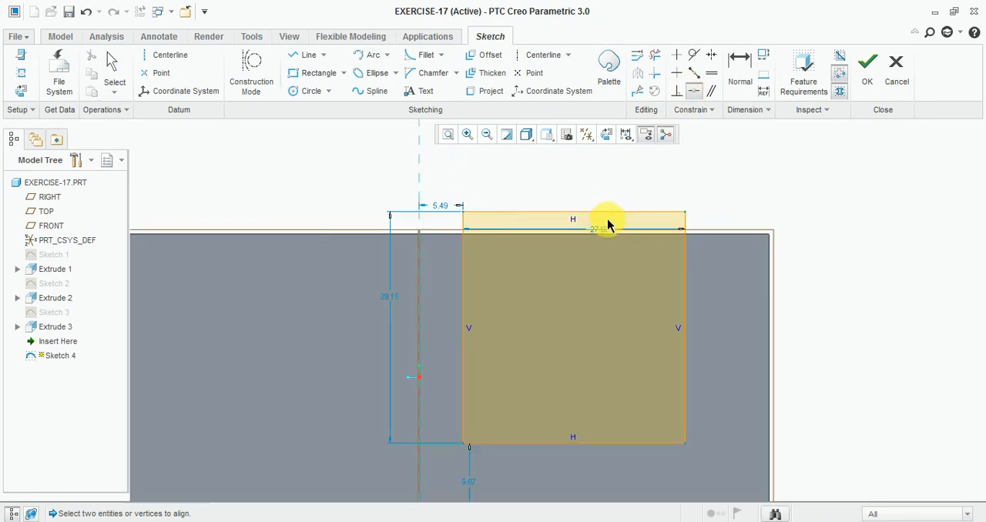
click(612, 212)
click(713, 234)
scroll(611, 158, up, 1)
scroll(621, 337, down, 1)
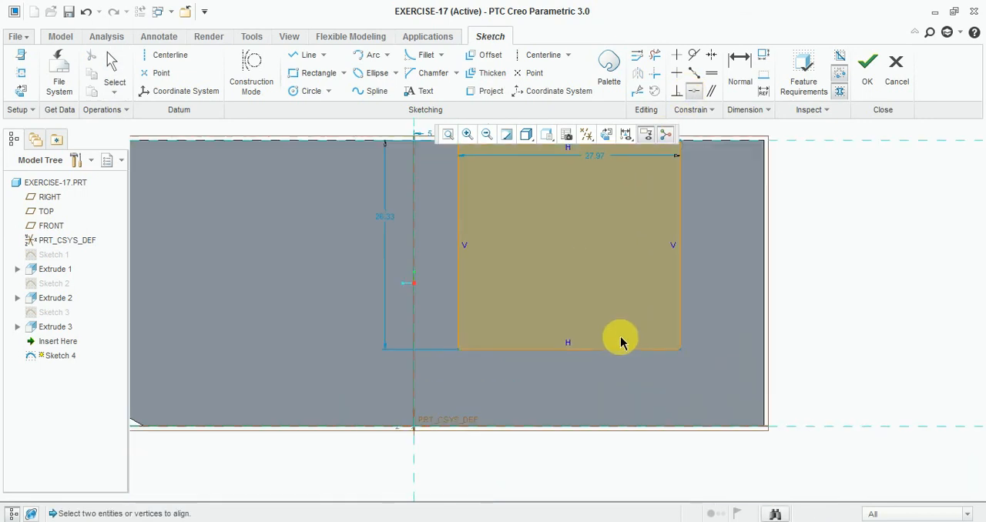
- Dimension the rectangle's lower side from the block's bottom edge, set the distance to 12, and bring up the Exercise-17 drawing
click(740, 69)
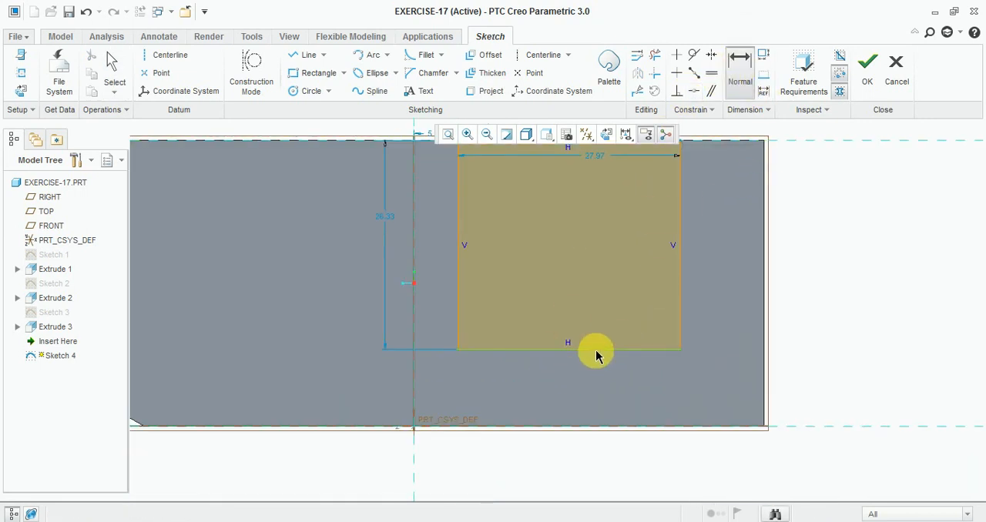
click(590, 427)
middle_click(852, 377)
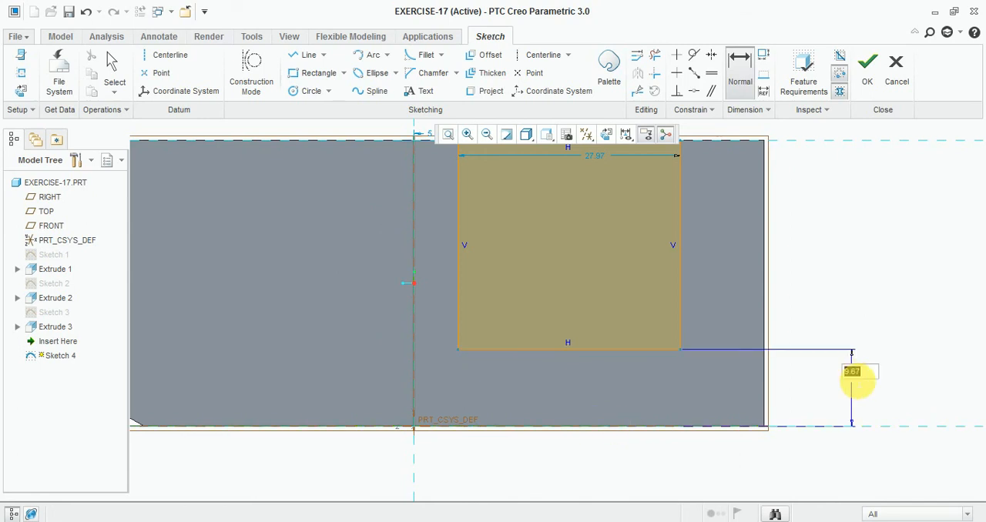
text(12.0)
key(Return)
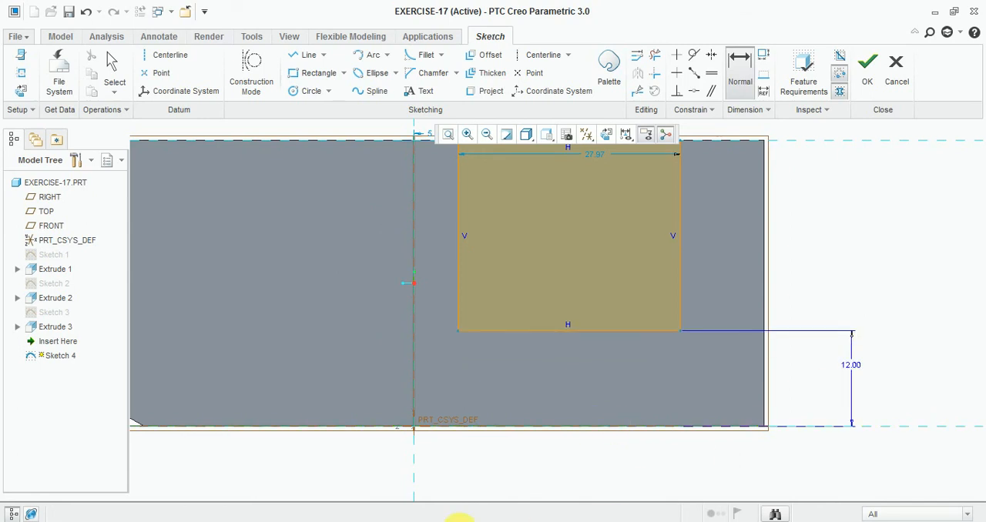
key(alt+Tab)
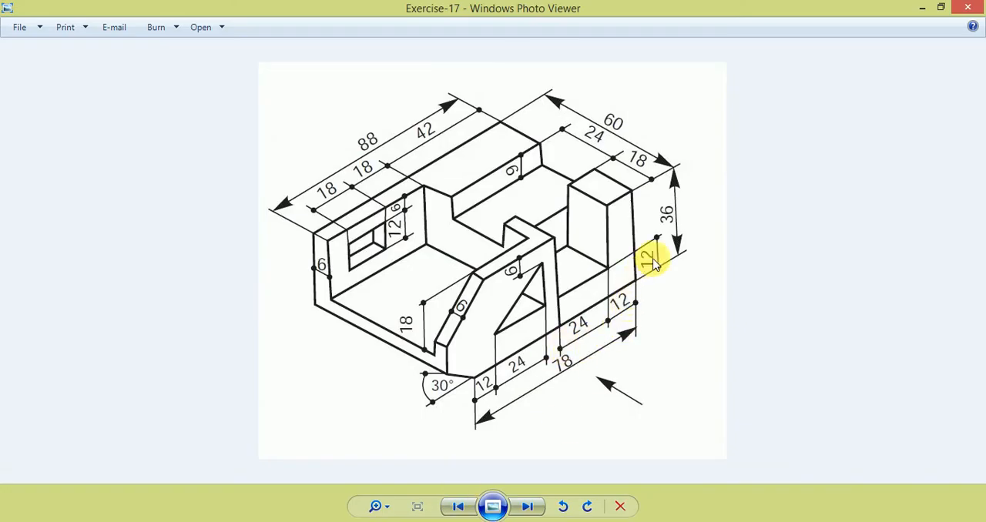
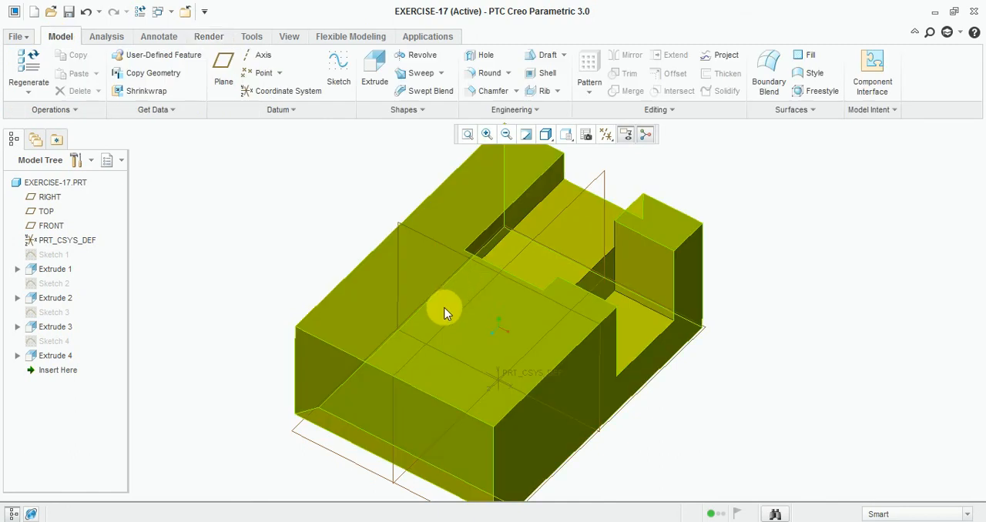
- Turn the block to view its uncut end, and check the remaining cut-outs in the Exercise-17 drawing in Windows Photo Viewer
middle_drag(444, 313, 393, 285)
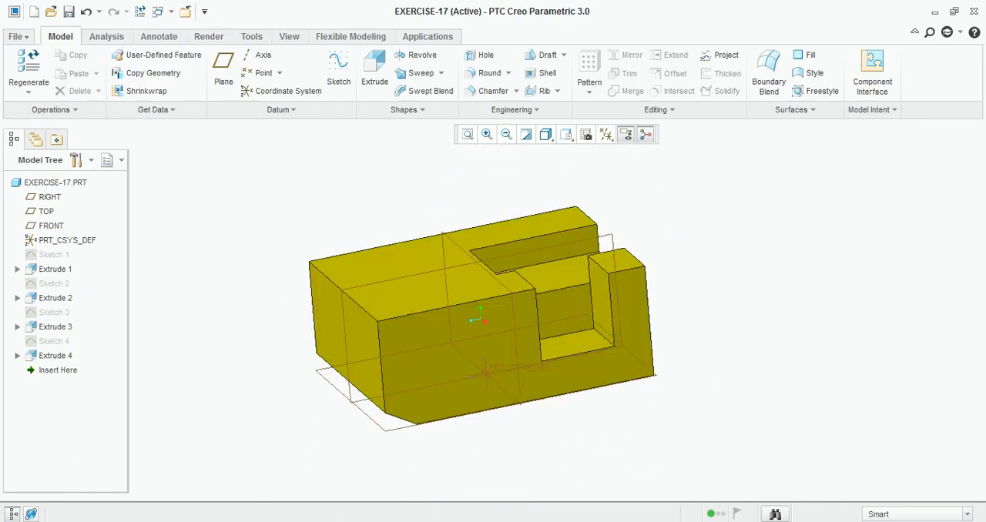
key(alt+Tab)
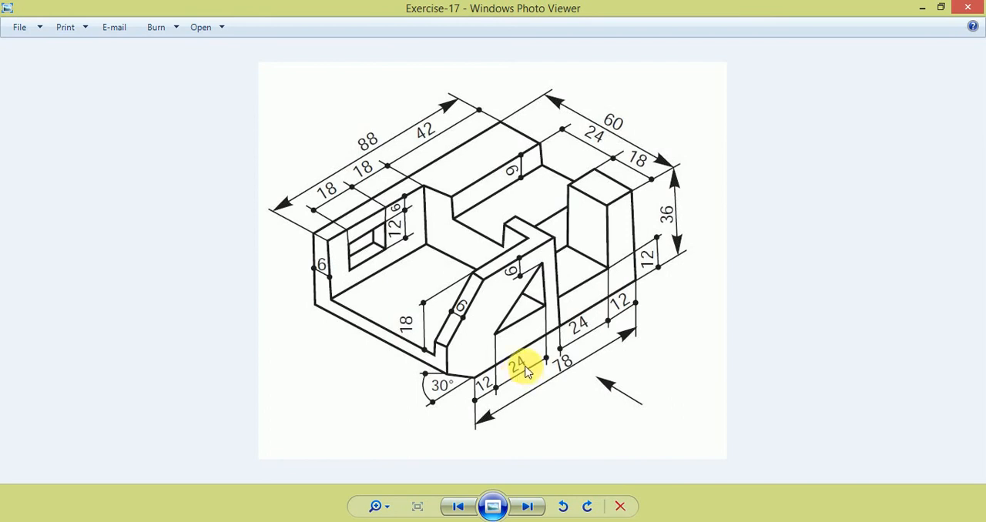
mouse_move(371, 521)
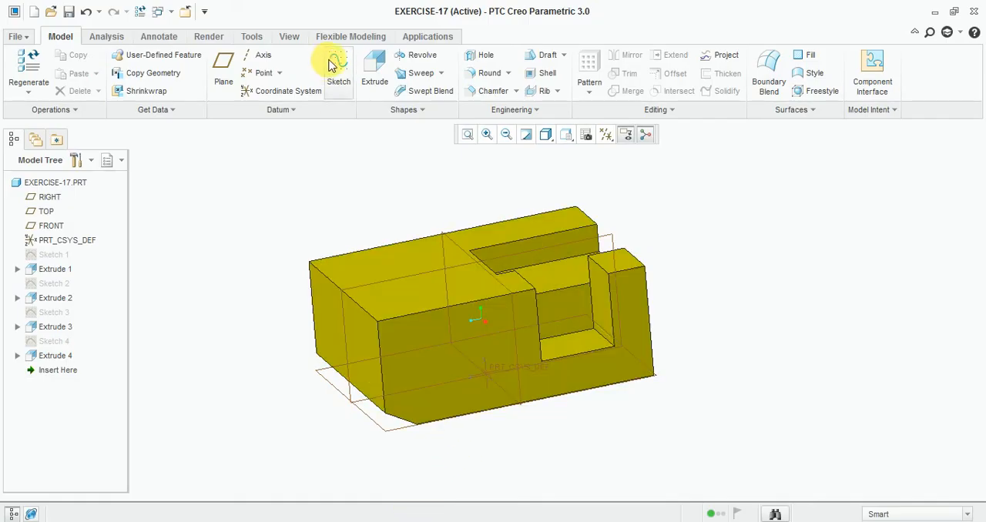
click(336, 66)
click(450, 364)
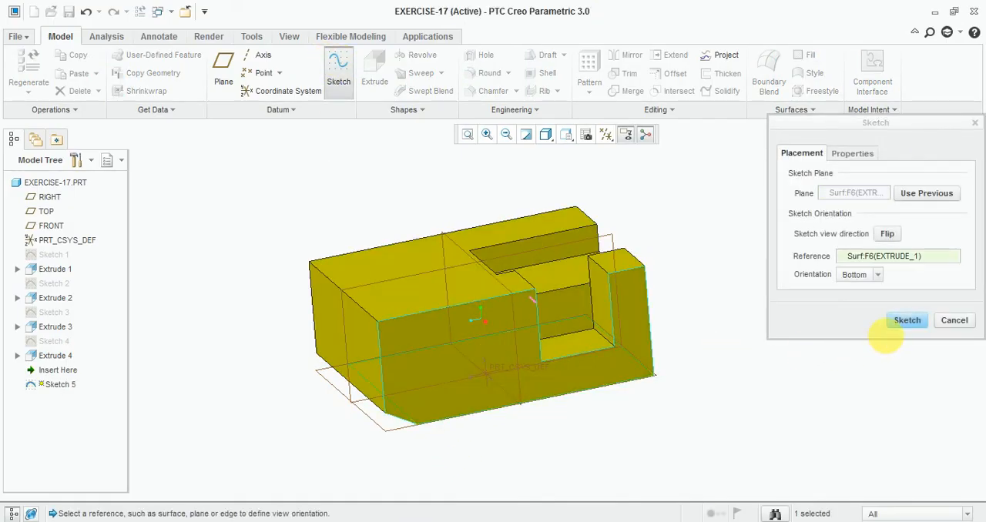
click(953, 321)
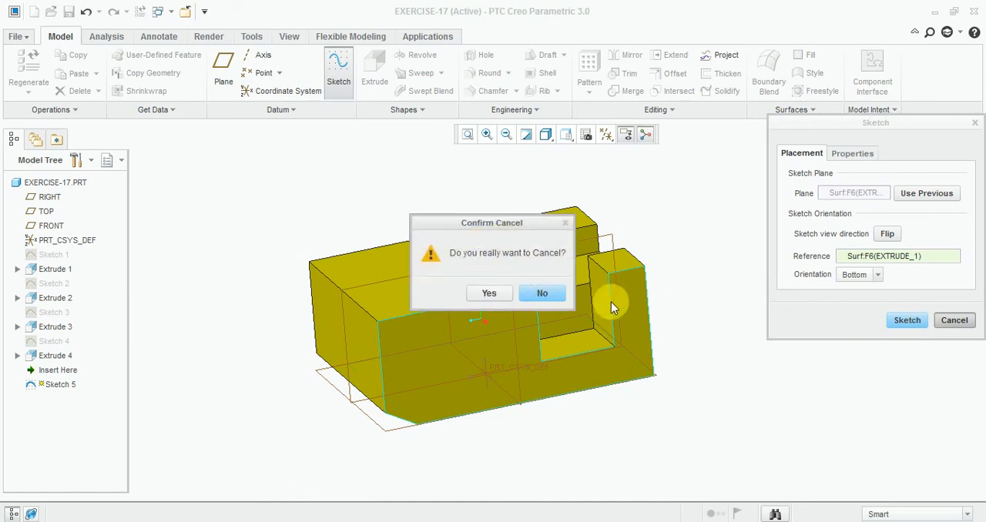
click(508, 297)
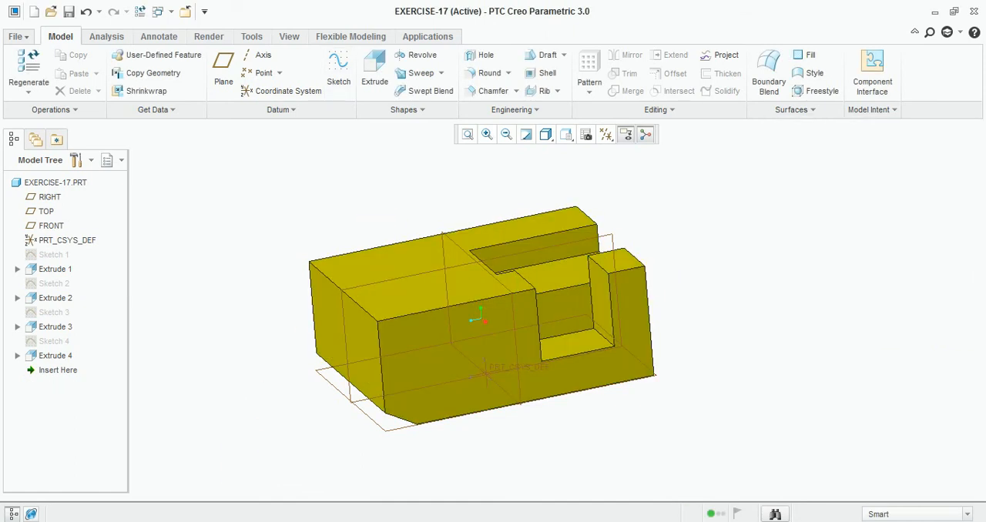
- Check the Exercise-17 drawing again, and start a sketch in Creo on the block's top face with RIGHT as reference, viewed squarely
click(519, 521)
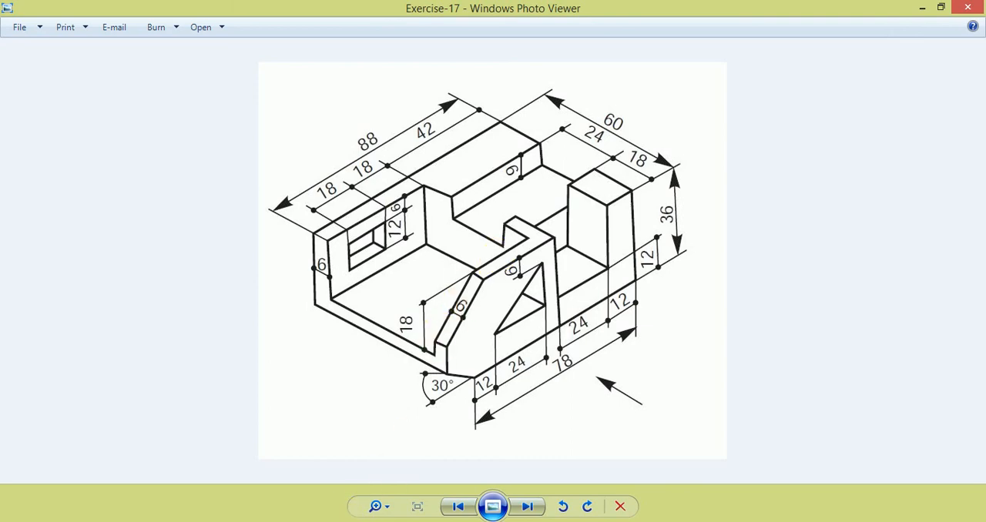
key(alt+Tab)
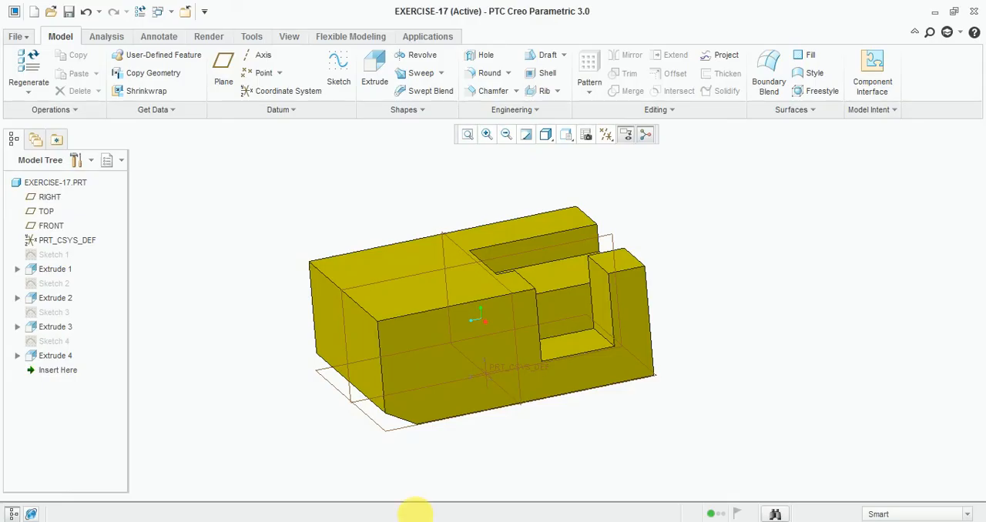
click(338, 67)
click(395, 292)
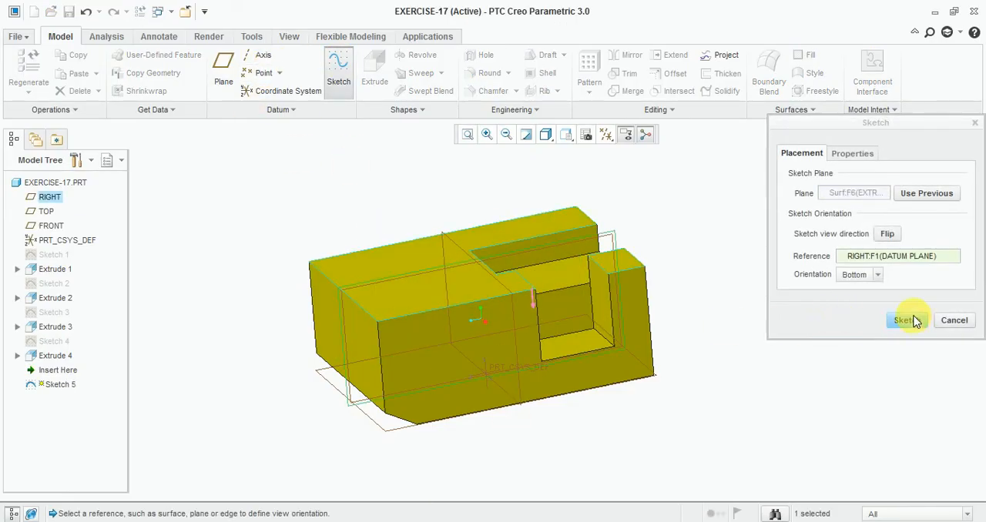
click(905, 314)
click(606, 135)
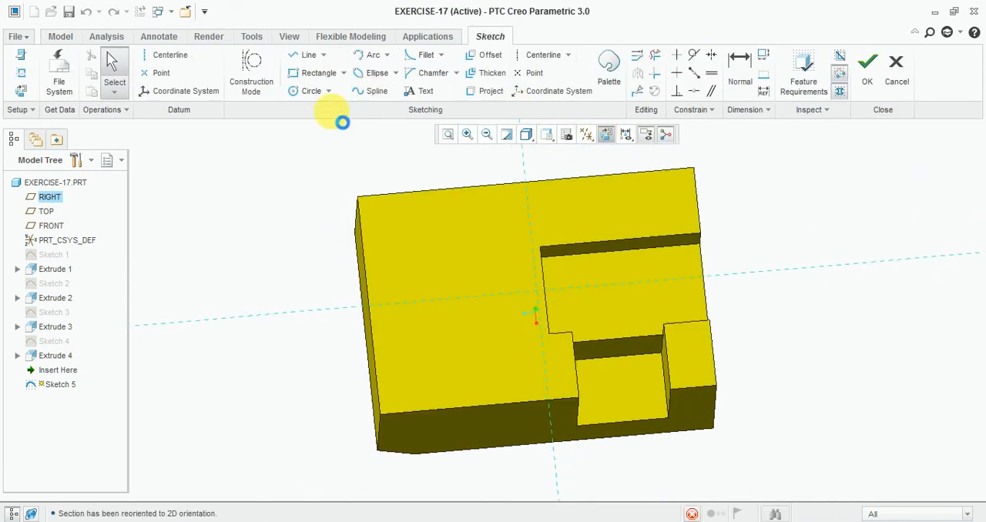
- Sketch a rectangle about 53 wide and 67 high over the uncut half of the top face, overlapping the block's outer edges
click(315, 74)
click(317, 177)
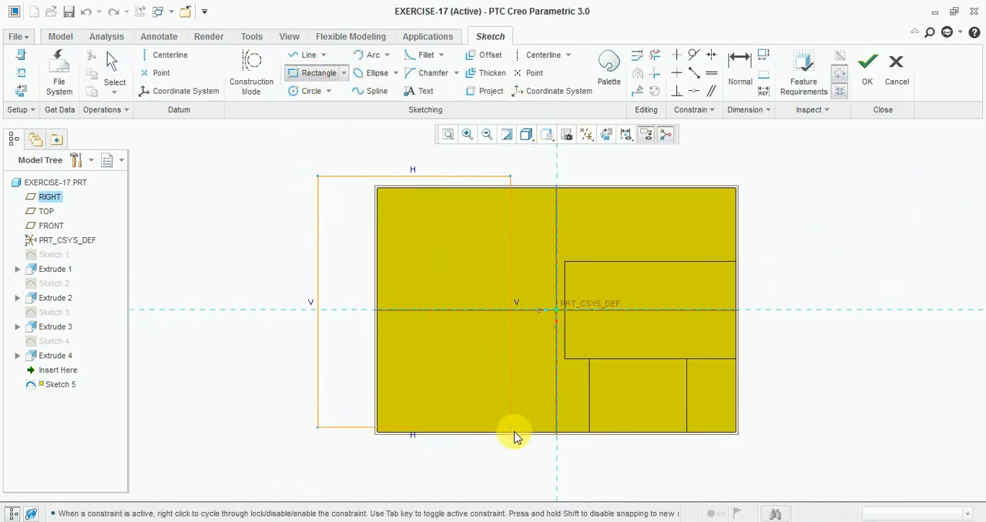
click(535, 449)
scroll(584, 283, down, 3)
middle_click(383, 294)
- Make the rectangle's inner vertical side coincident with the inner end edge of the stepped pocket
scroll(377, 293, up, 2)
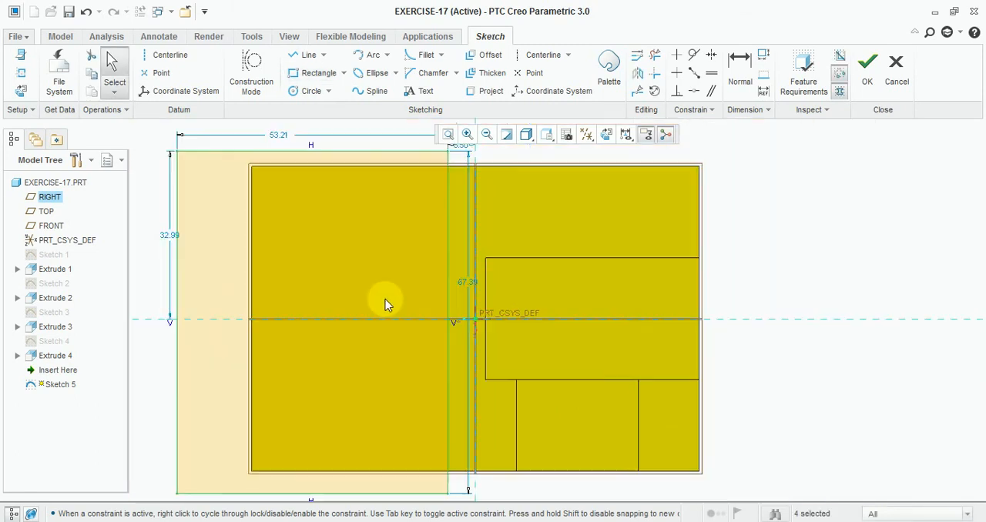
scroll(385, 304, up, 2)
scroll(424, 278, down, 2)
scroll(425, 278, down, 1)
click(431, 277)
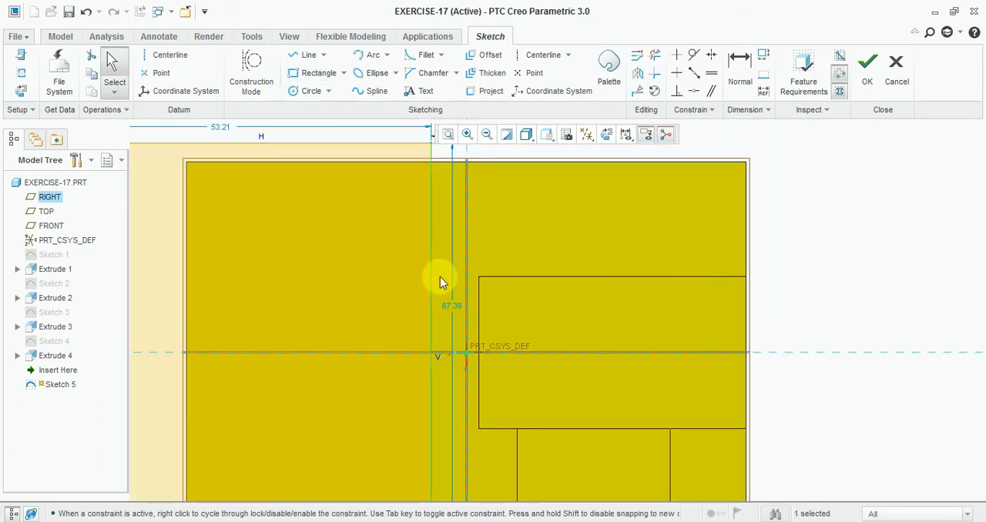
click(693, 91)
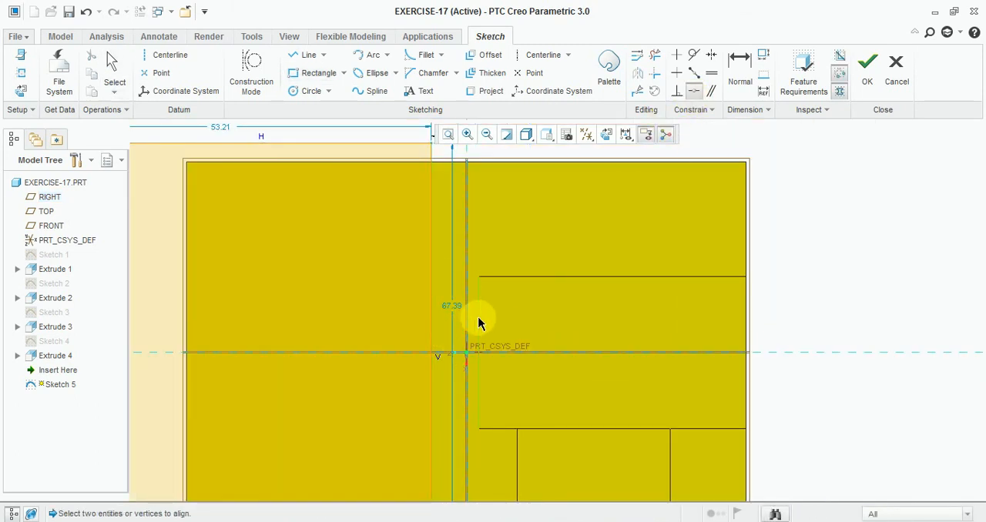
scroll(555, 246, up, 1)
scroll(478, 283, down, 1)
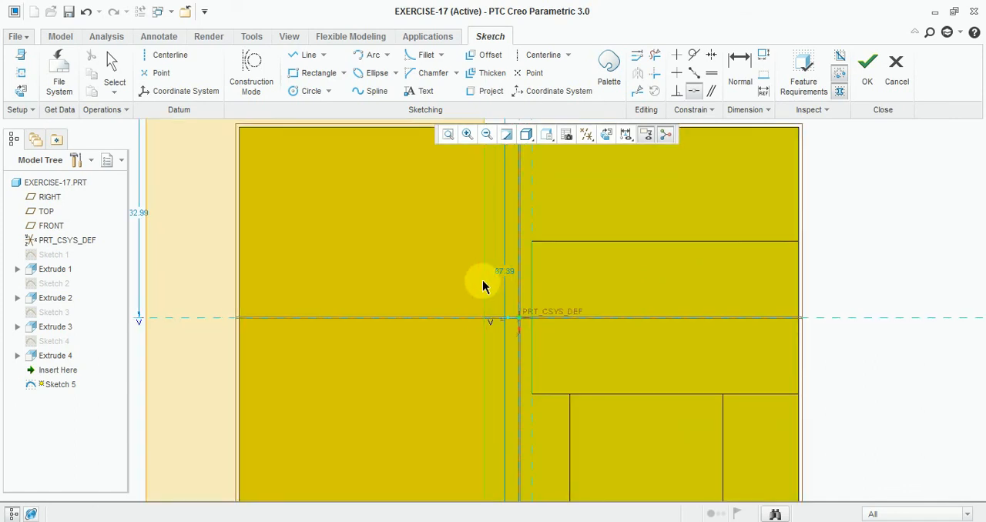
scroll(639, 282, up, 1)
scroll(596, 286, down, 1)
scroll(596, 286, up, 1)
scroll(515, 188, down, 1)
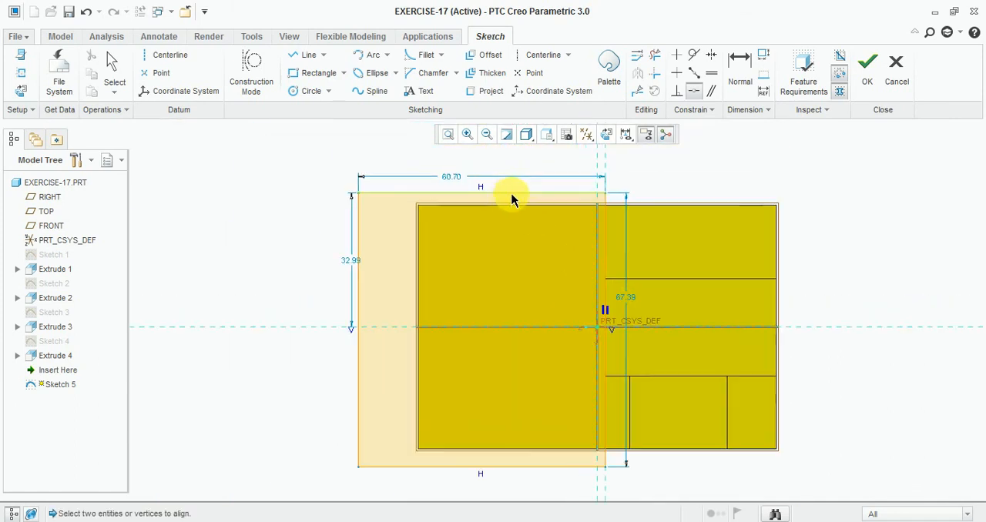
- Move the rectangle's upper and lower sides inside the block's outline, making it about 57 high
scroll(513, 200, down, 2)
scroll(513, 202, up, 1)
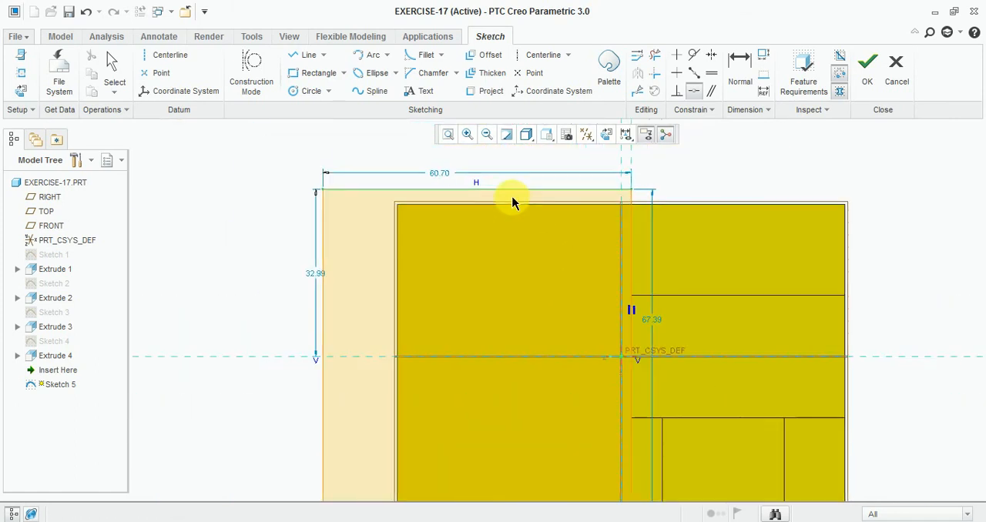
scroll(512, 202, up, 1)
scroll(440, 418, down, 1)
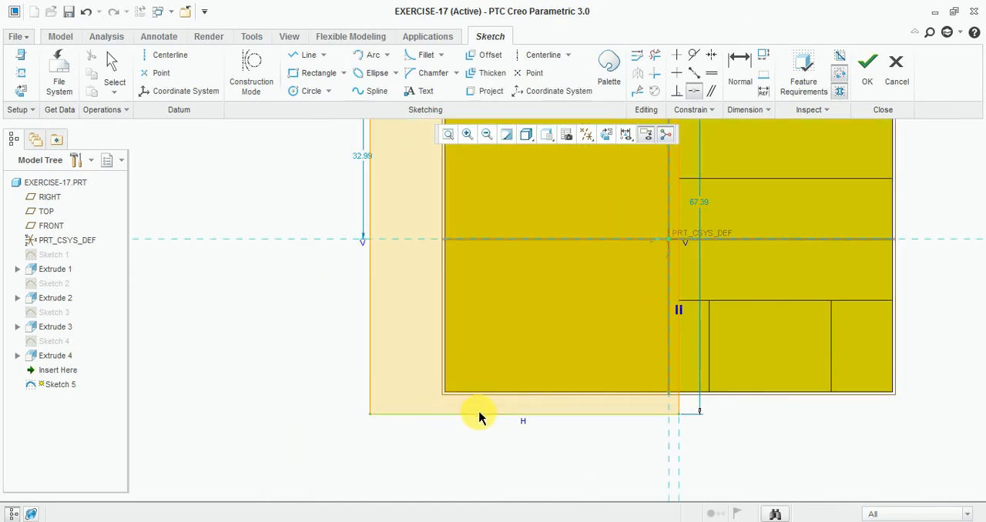
scroll(479, 413, up, 1)
middle_click(534, 389)
scroll(503, 396, up, 1)
scroll(593, 212, down, 1)
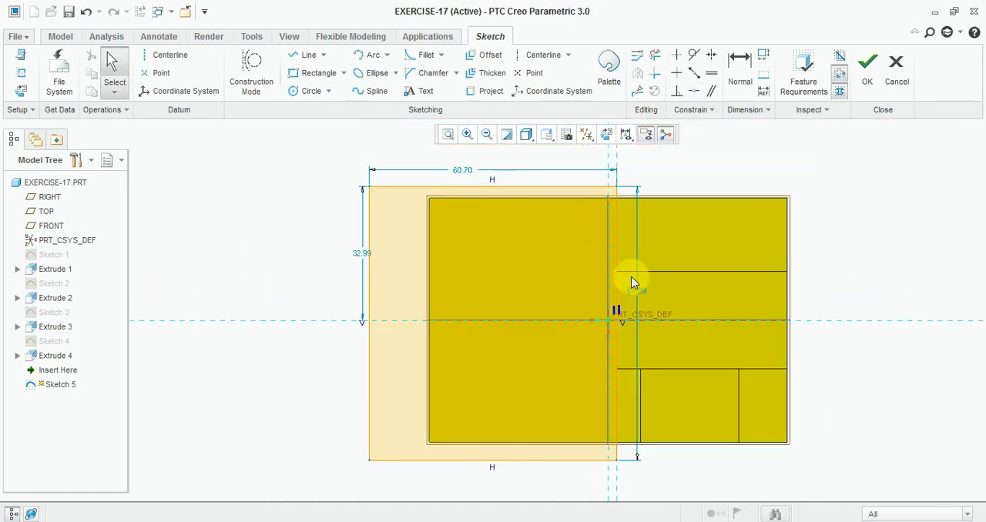
drag(480, 192, 476, 216)
drag(447, 464, 455, 445)
- Make the rectangle's outer vertical side coincident with the block's uncut end edge
click(694, 91)
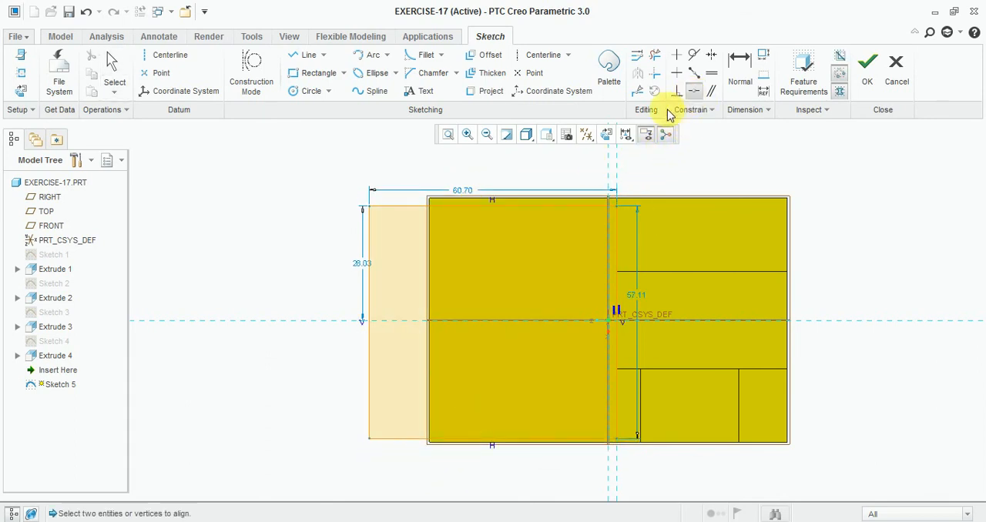
click(369, 389)
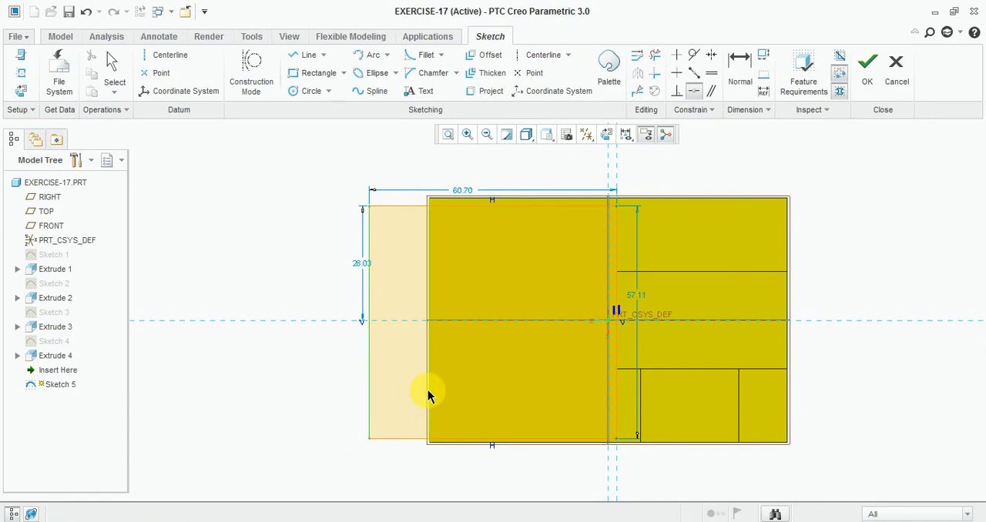
click(428, 391)
- Compare the tilted block with the wall thicknesses in the Exercise-17 drawing, and return to Creo
mouse_move(404, 410)
middle_down()
mouse_move(416, 411)
mouse_move(439, 362)
mouse_move(436, 374)
middle_up()
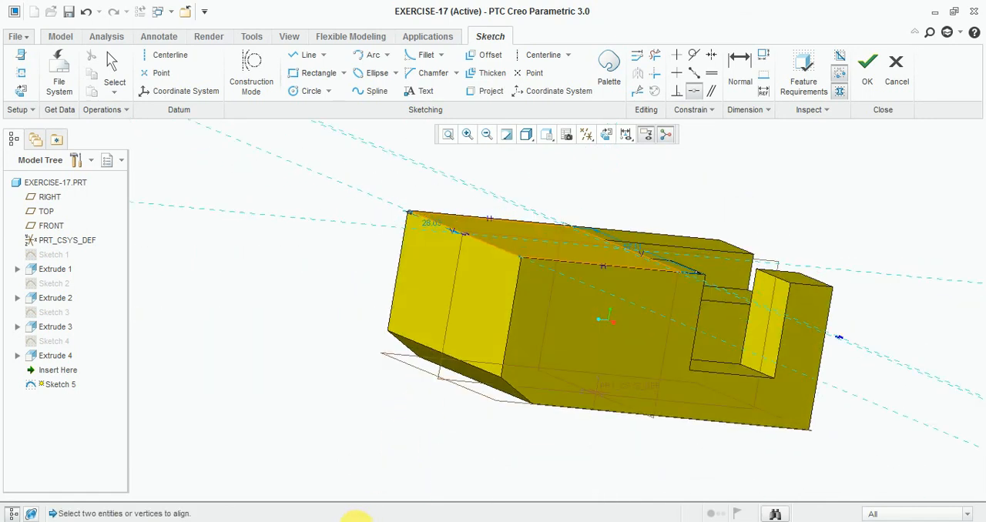
click(358, 521)
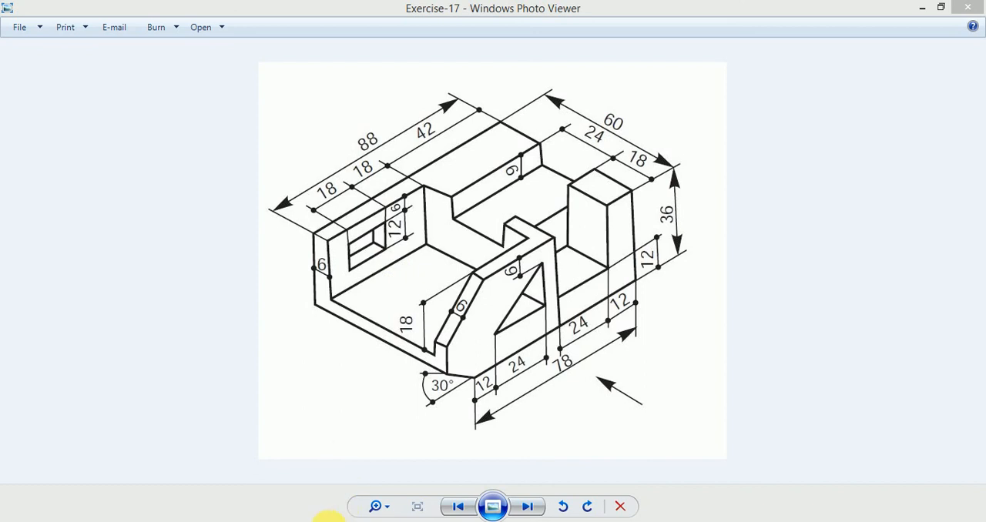
click(371, 520)
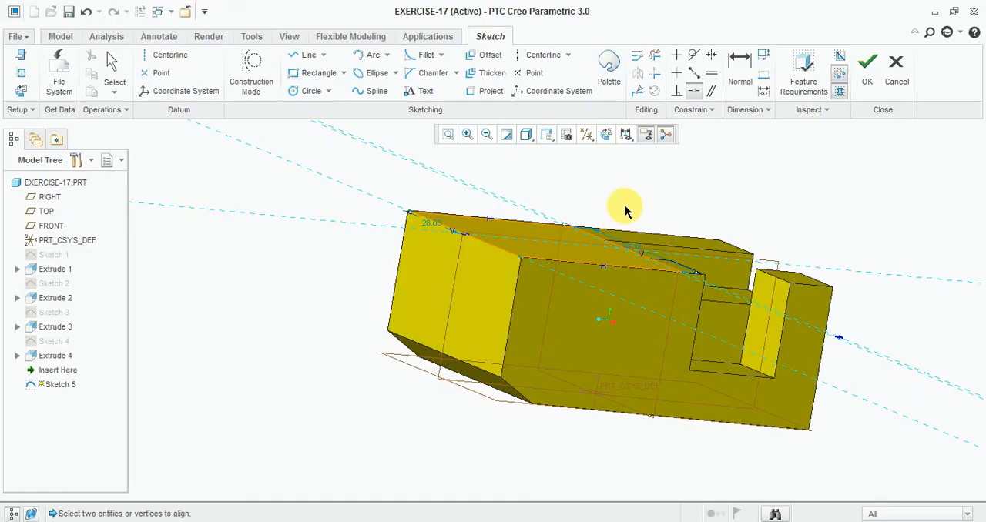
- View the sketch squarely, dimension the rectangle's upper side from the block's upper edge, and set the distance to 6
mouse_move(624, 209)
middle_down()
mouse_move(590, 264)
mouse_move(596, 275)
middle_up()
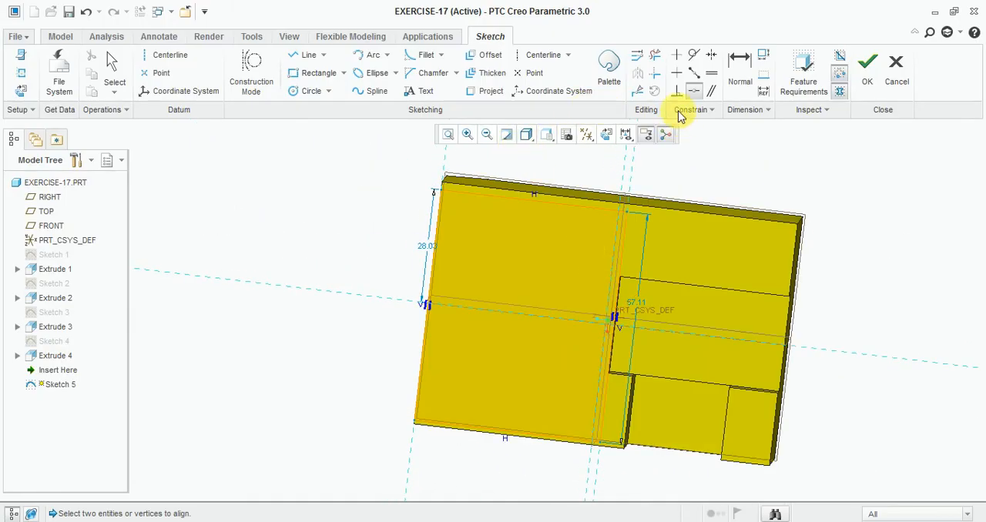
click(606, 134)
click(742, 80)
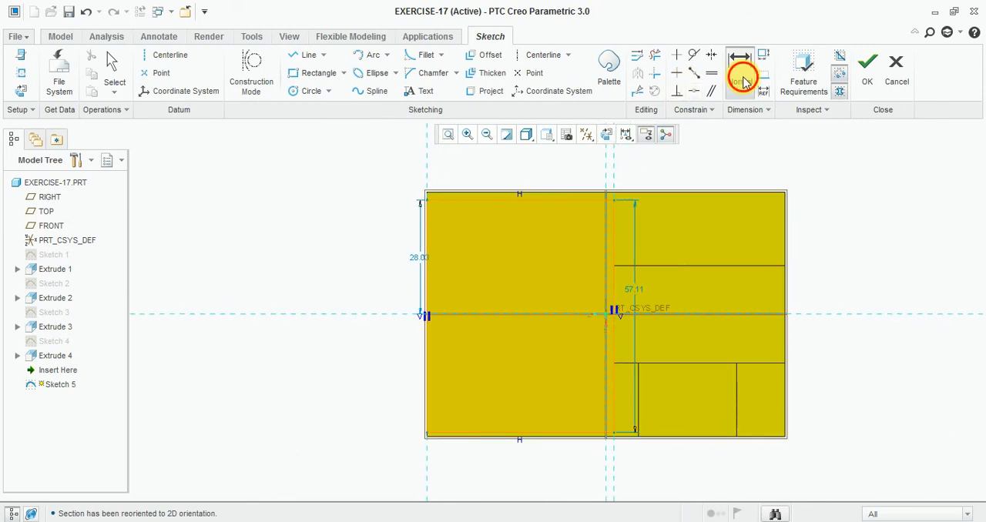
scroll(475, 201, down, 4)
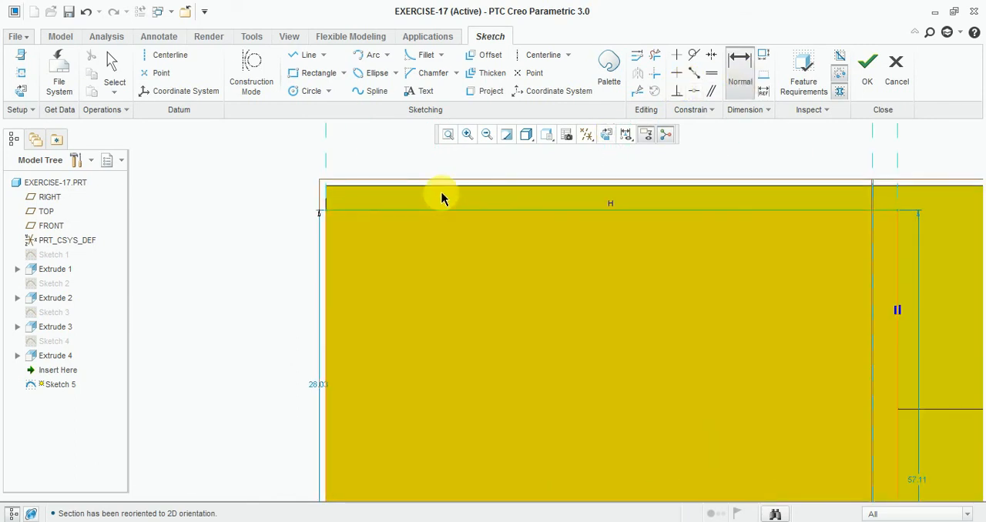
click(441, 187)
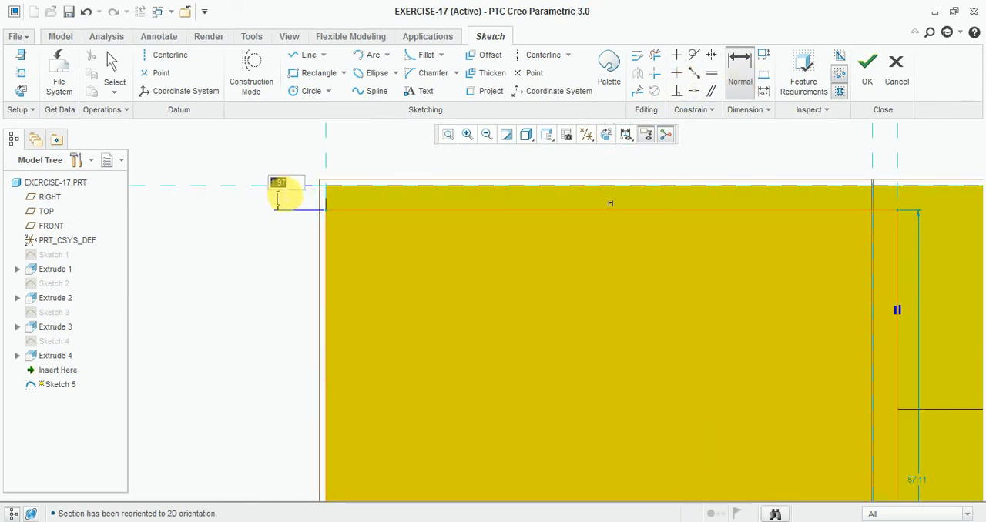
scroll(471, 197, up, 3)
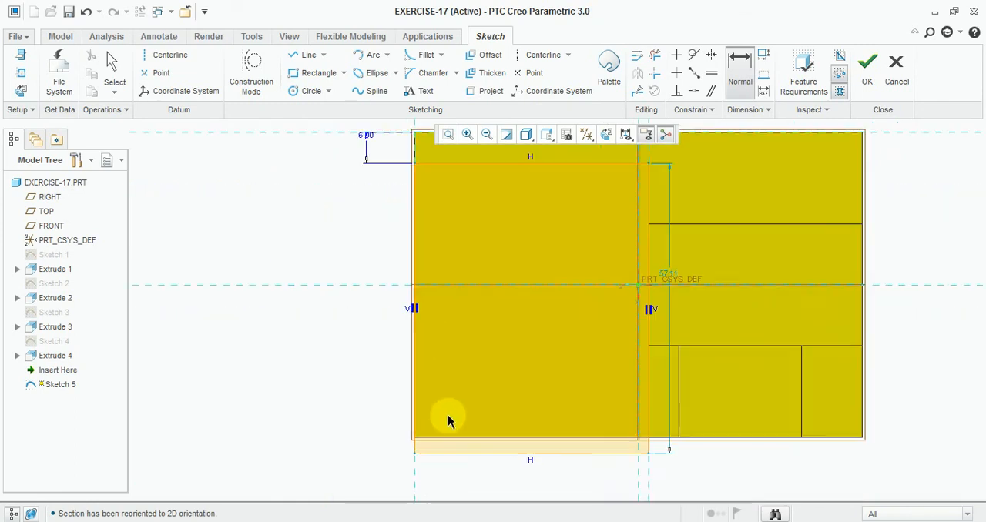
- Move the rectangle's lower side inside the block's outline, making the rectangle about 52 high
scroll(448, 416, down, 2)
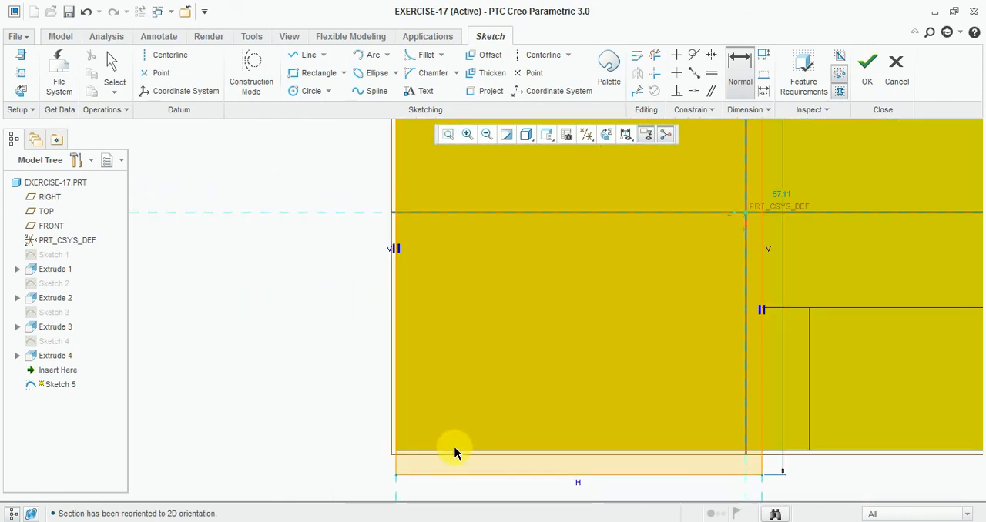
middle_click(457, 481)
drag(461, 468, 468, 440)
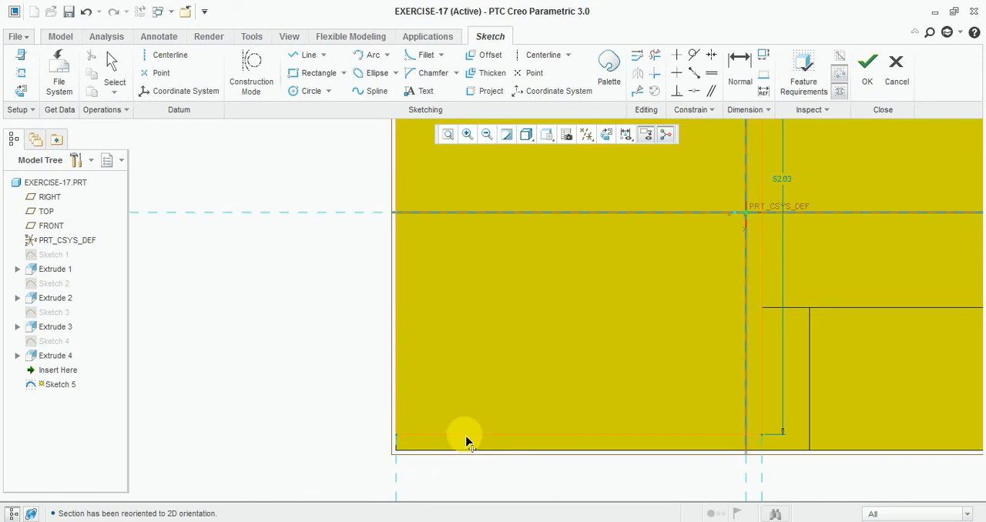
- Dimension the rectangle's lower side from the block's lower edge, set the distance to 6, and finish the sketch
click(737, 77)
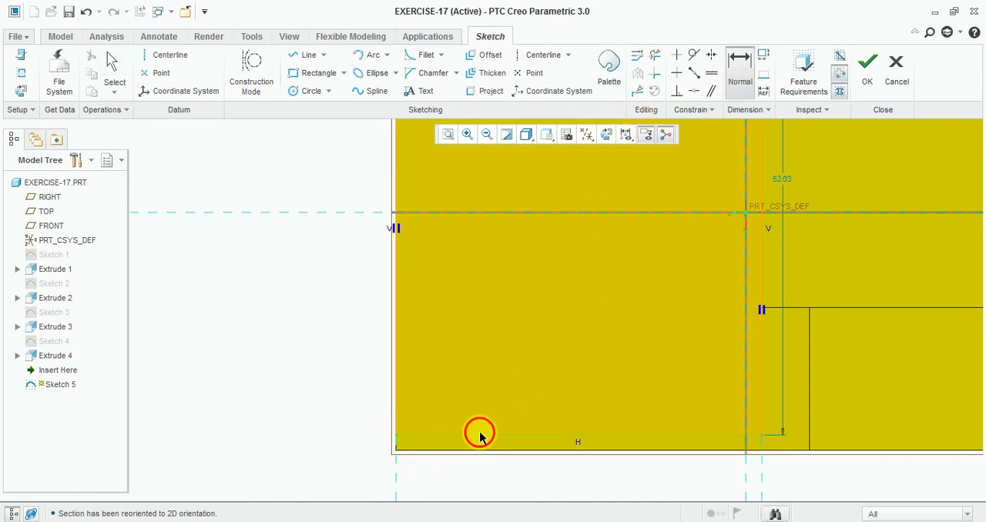
click(479, 436)
click(473, 451)
middle_click(343, 425)
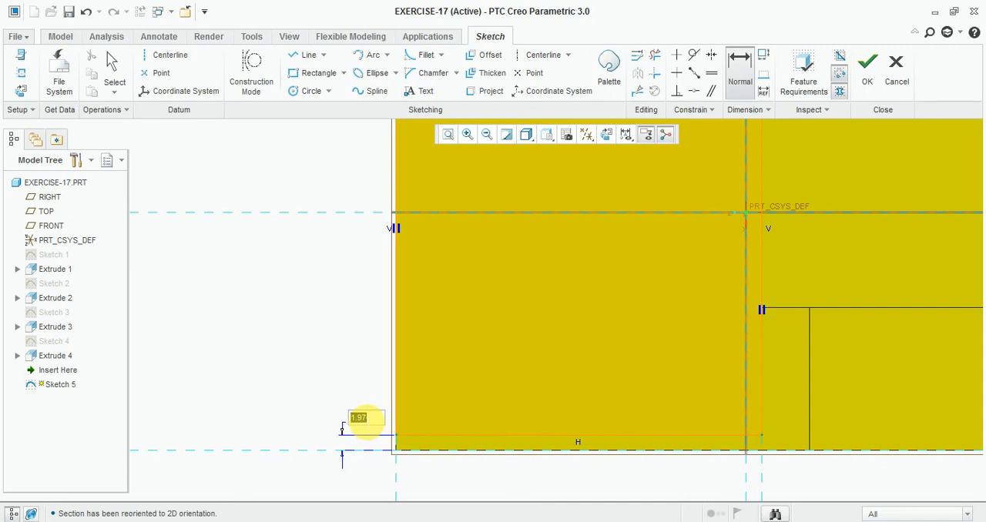
text(6)
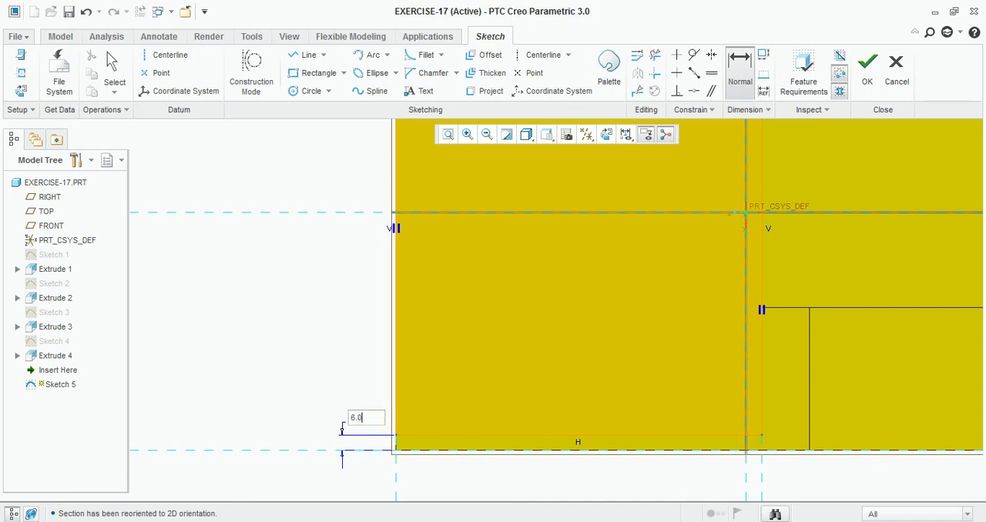
text(.0)
key(Return)
click(867, 70)
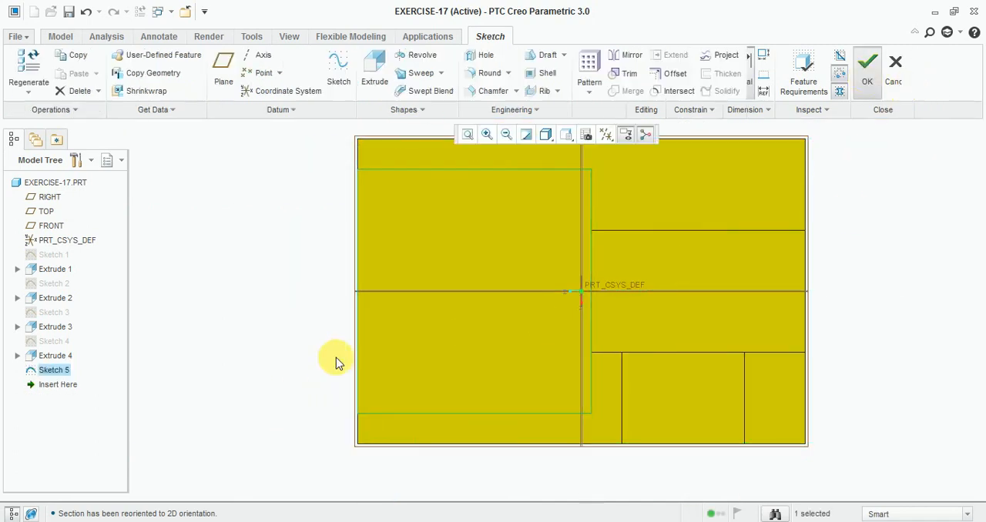
- Extrude the rectangle sketch as an 18 deep cut down into the block to form the open pocket between the side walls
middle_drag(257, 358, 297, 314)
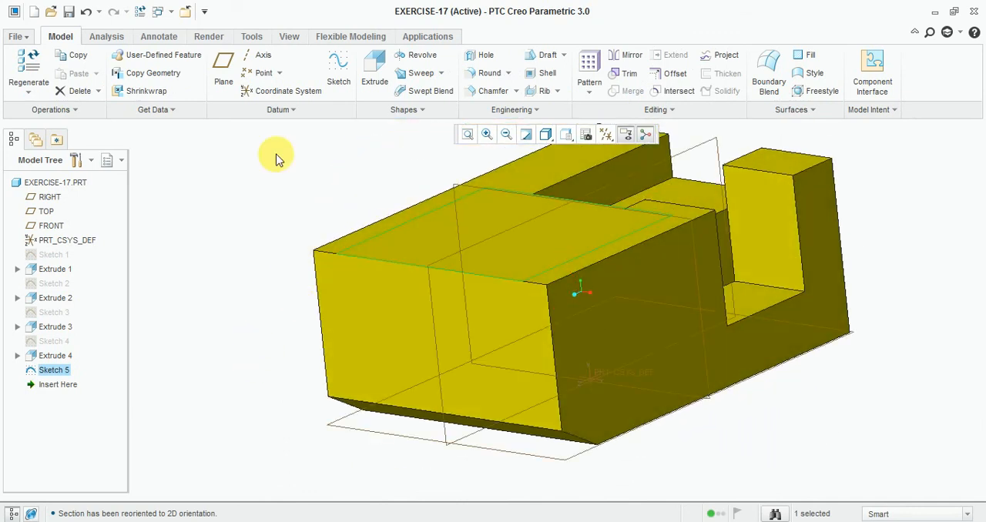
click(371, 73)
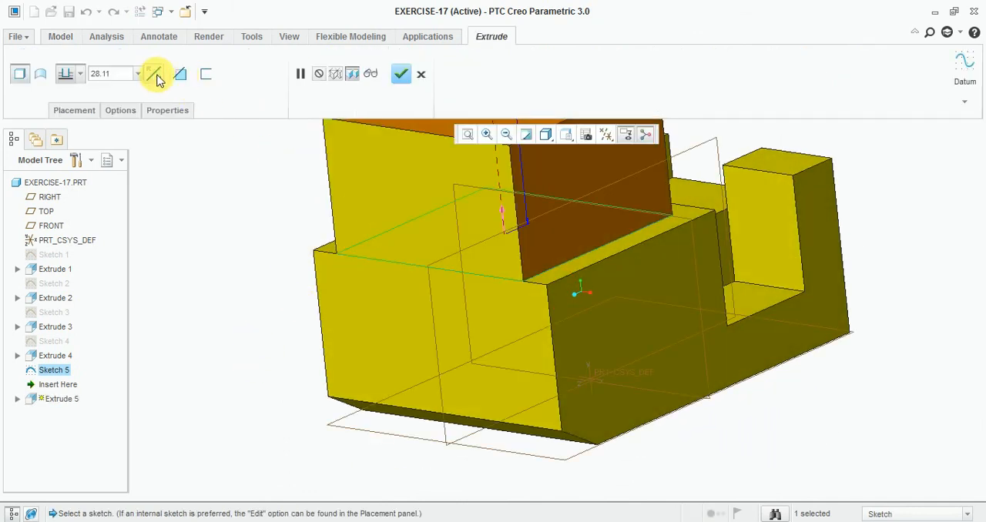
click(155, 75)
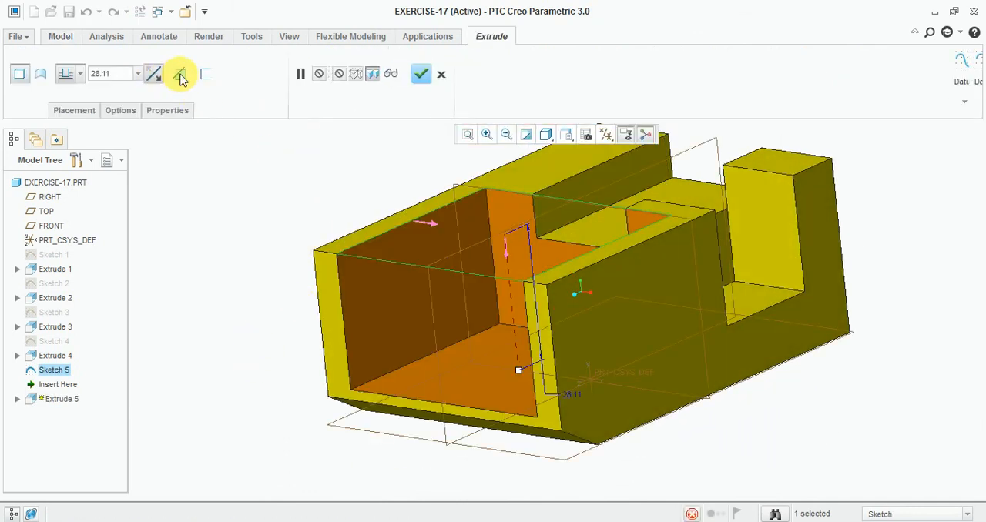
click(137, 74)
text(18)
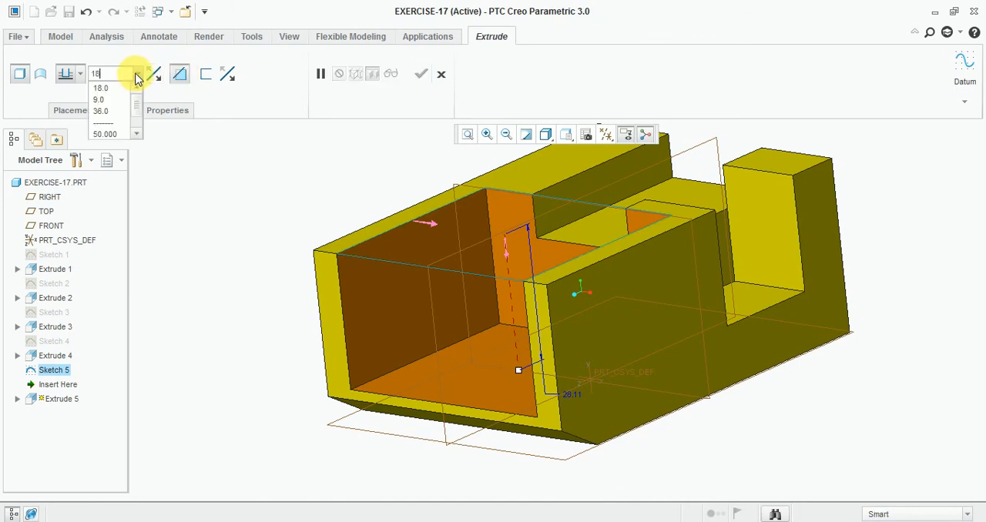
key(Return)
click(420, 73)
click(216, 204)
middle_drag(215, 204, 350, 253)
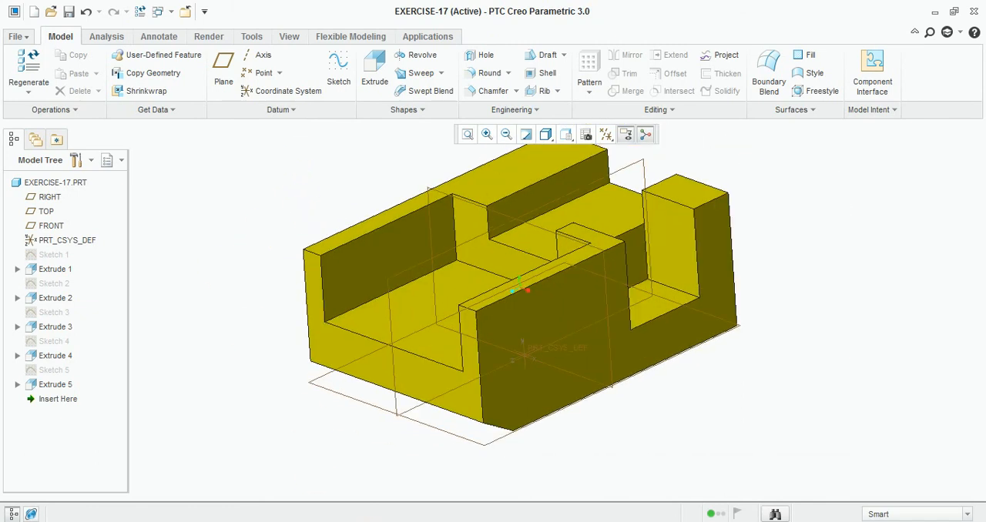
- Check the triangular opening in the Exercise-17 drawing, return to Creo, and start a squarely viewed sketch on the notched side wall's outer face
click(454, 521)
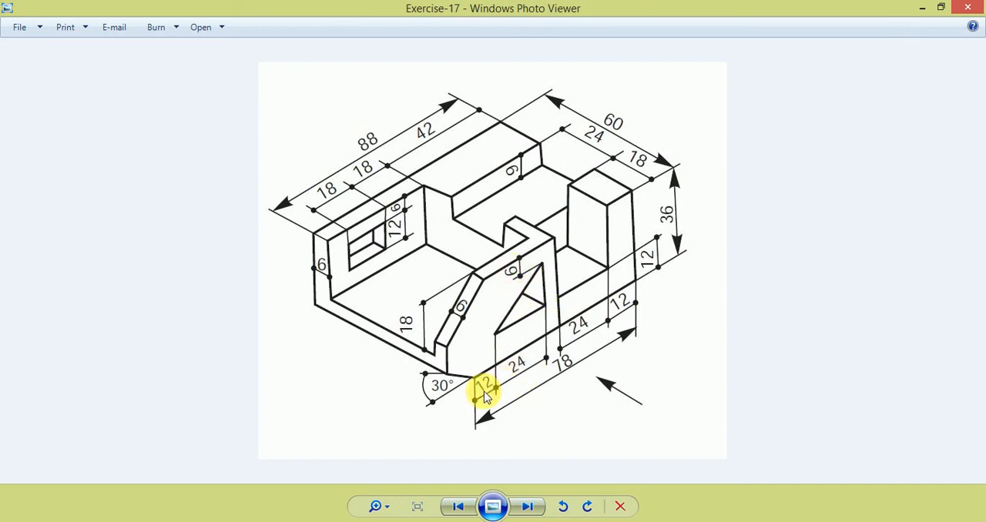
key(alt+Tab)
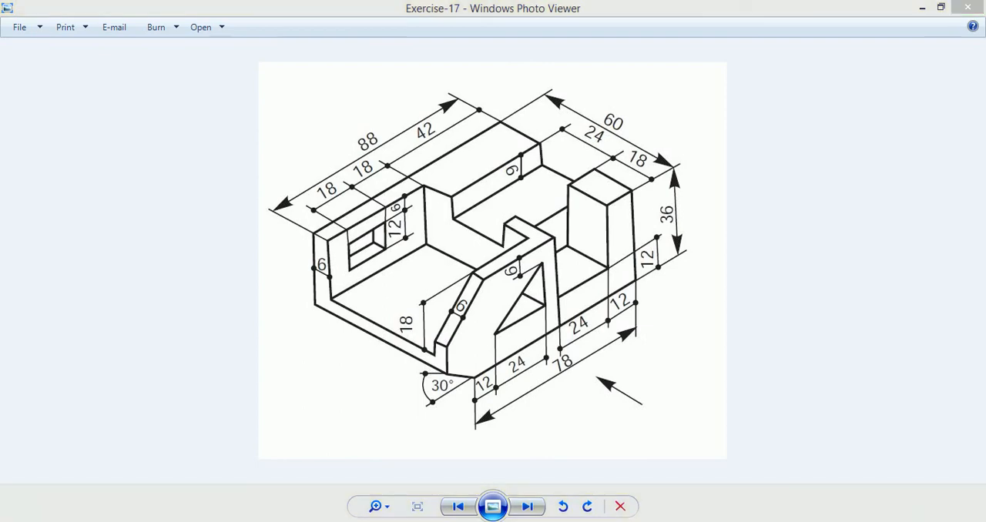
click(339, 76)
click(517, 329)
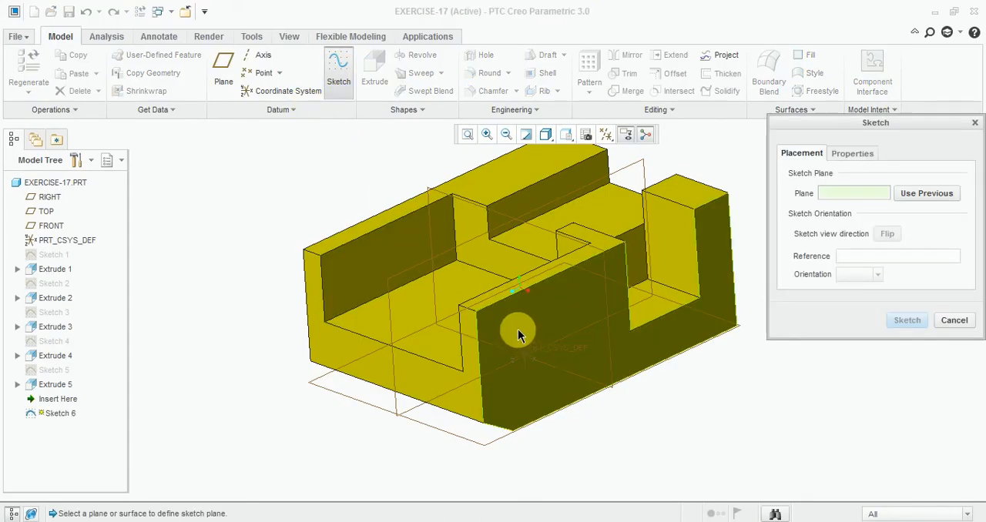
click(905, 320)
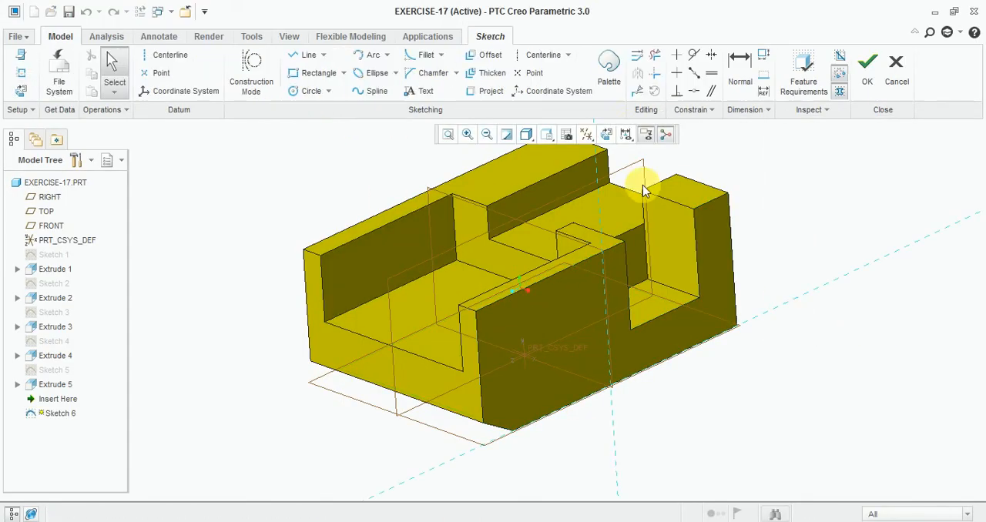
click(606, 134)
- Sketch a closed right triangle about 18 wide and 16 high on the wall, with its vertical side nearest the centre reference
click(308, 55)
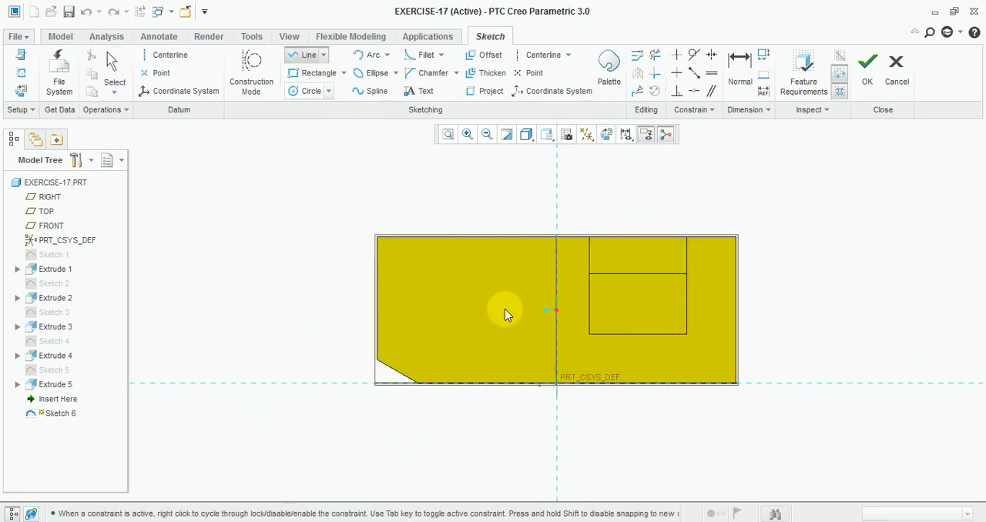
click(508, 261)
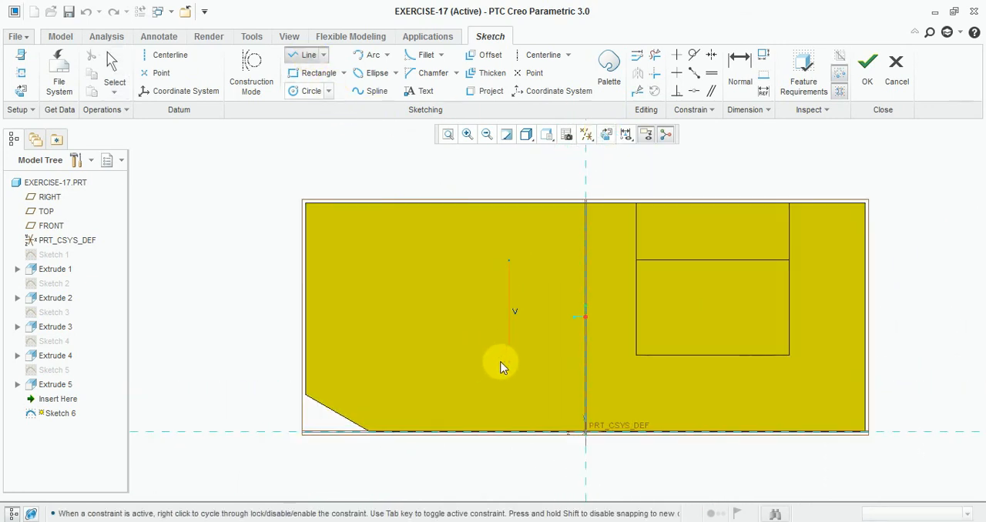
click(502, 362)
click(394, 362)
click(509, 261)
- Set the length of the triangle's horizontal base to 24
click(738, 71)
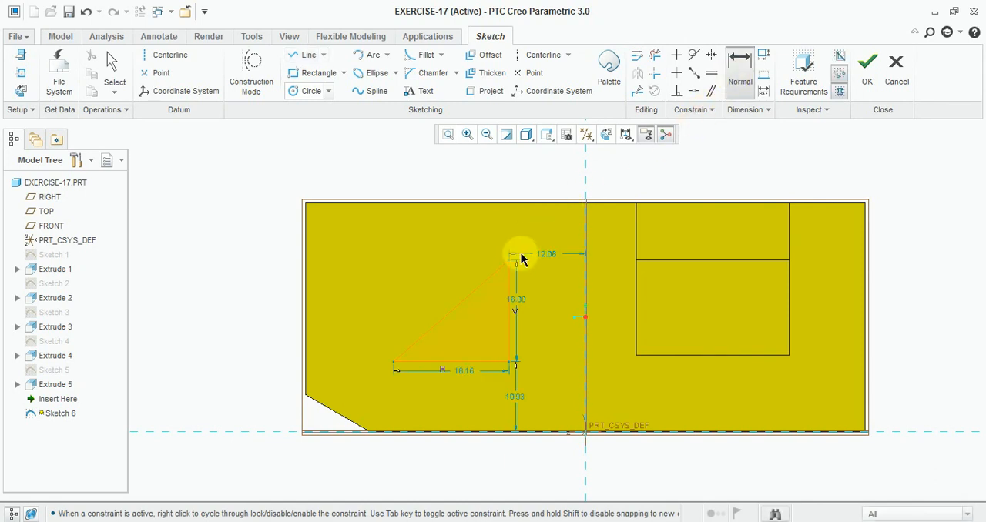
scroll(521, 260, down, 2)
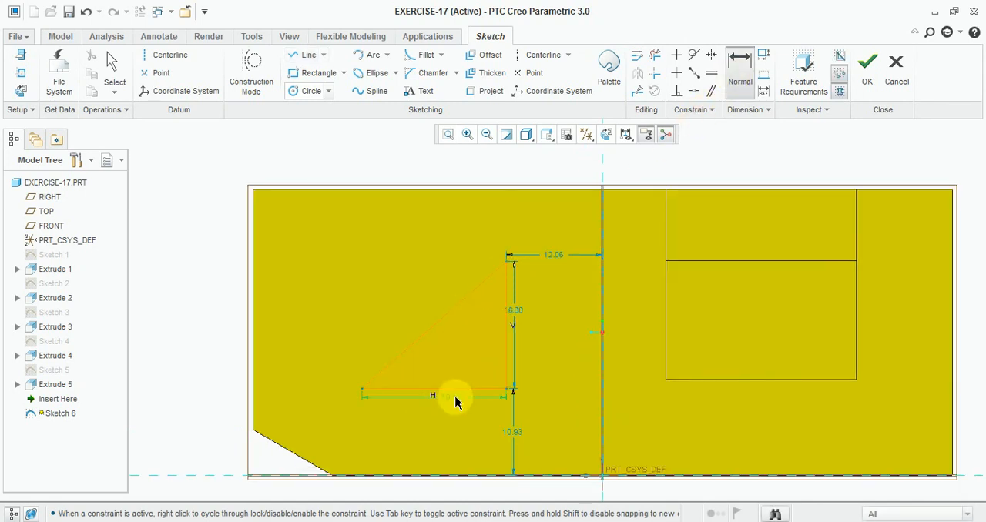
double_click(455, 400)
text(24)
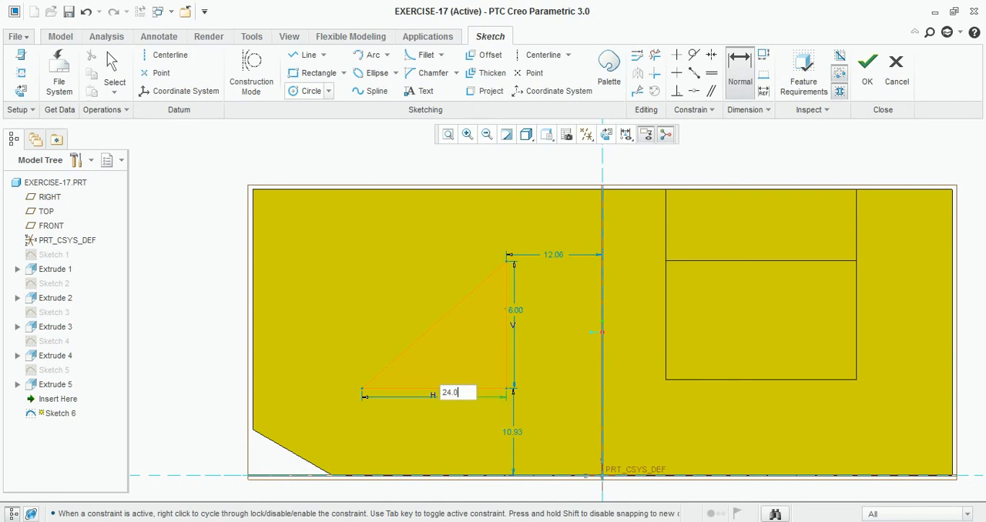
key(Return)
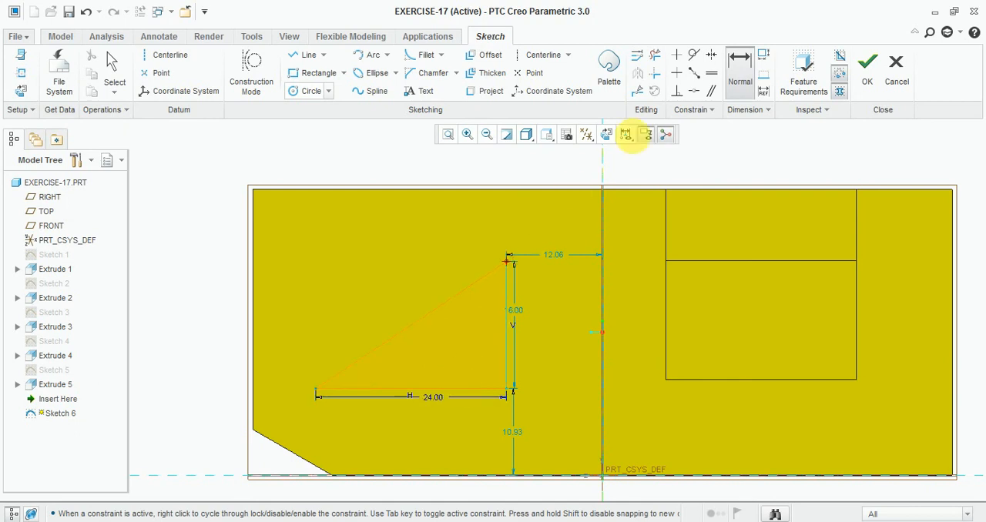
- Dimension the triangle's upper corner from the block's upper edge and set the distance to 6
click(522, 190)
middle_click(489, 221)
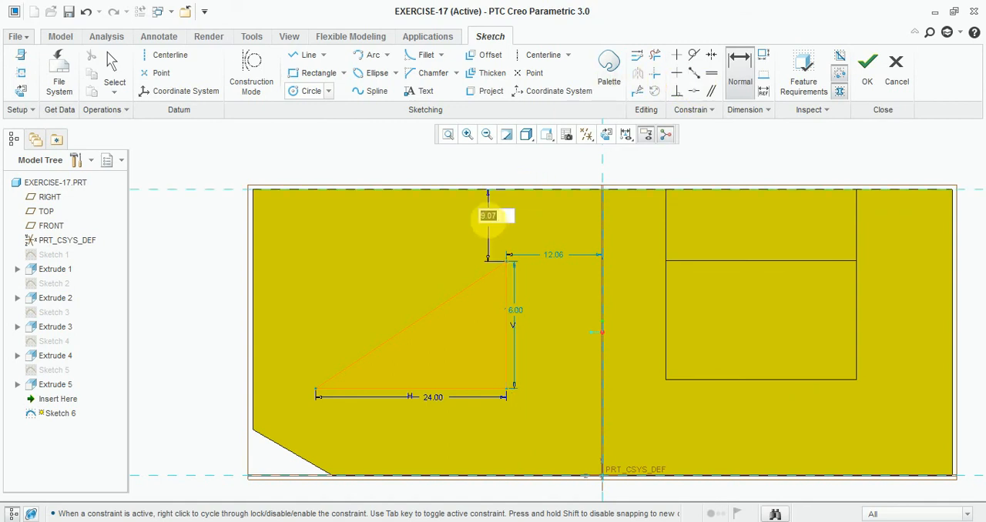
text(6)
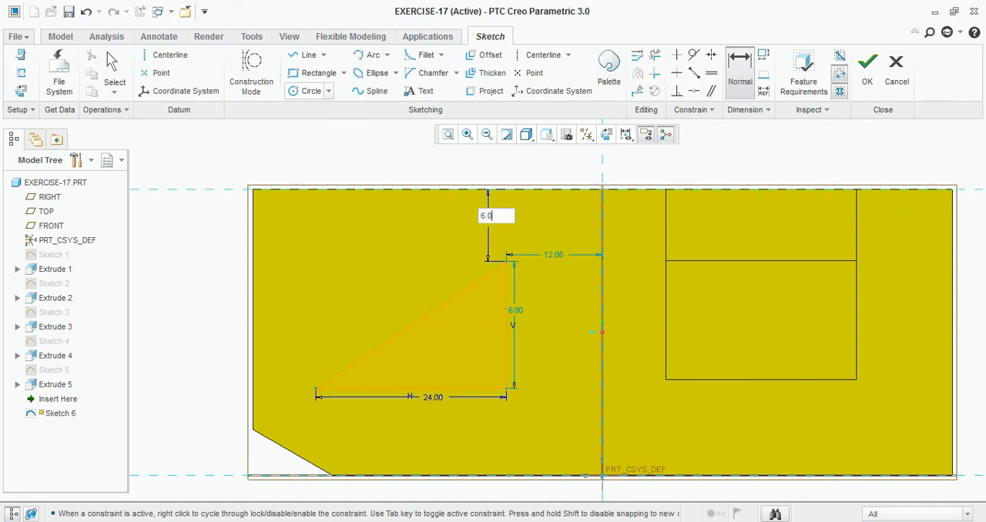
text(.0)
key(Return)
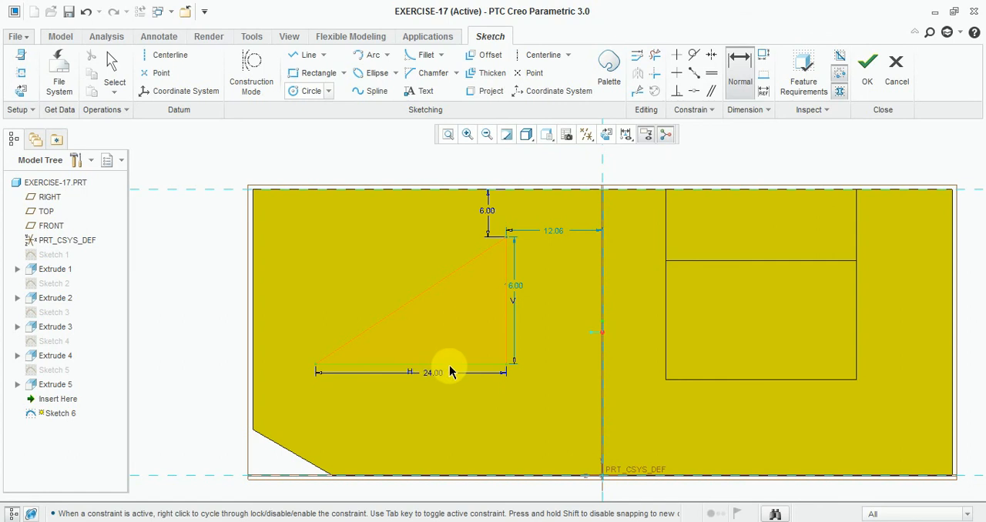
- Shift the triangle's lower corners slightly and reset the horizontal base to 24
middle_click(484, 374)
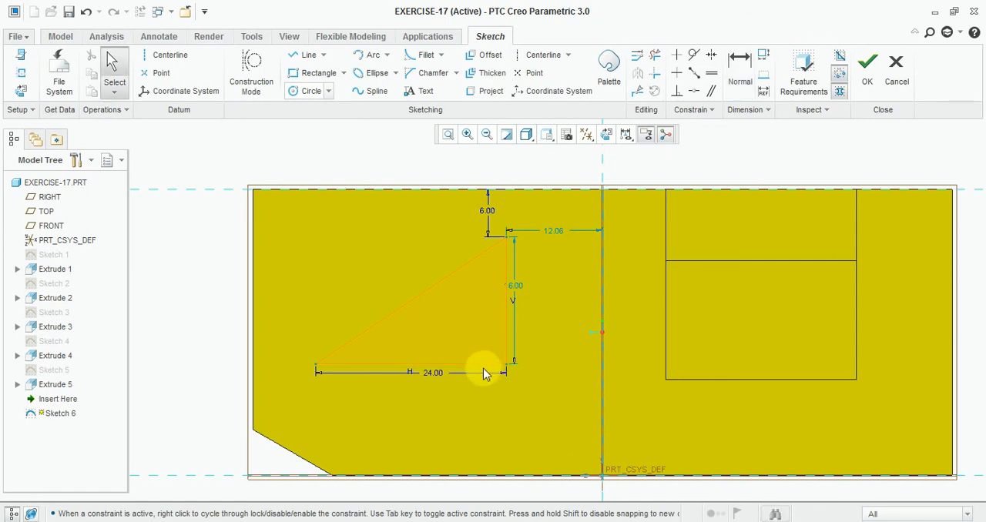
mouse_move(506, 364)
mouse_down()
mouse_move(522, 365)
mouse_move(507, 365)
mouse_up()
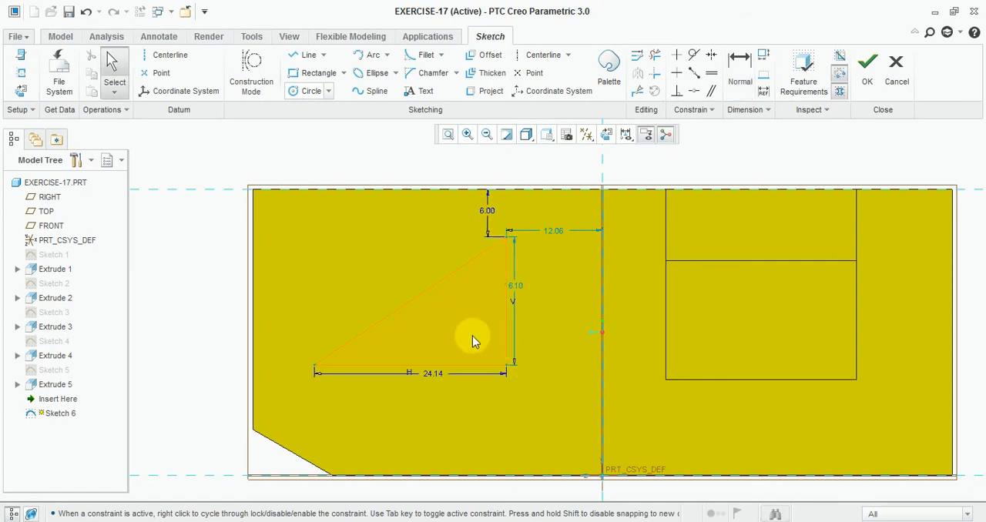
drag(331, 358, 363, 348)
double_click(447, 369)
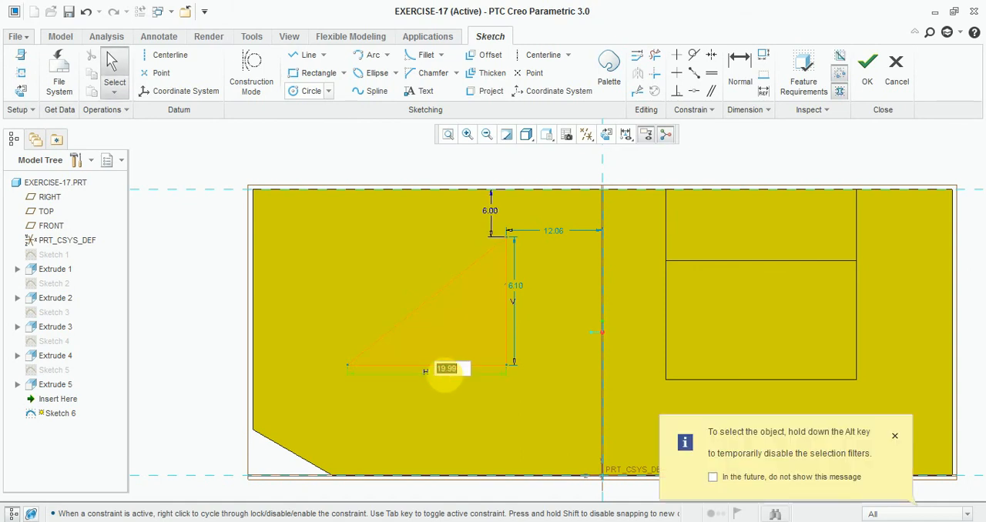
text(24)
key(Return)
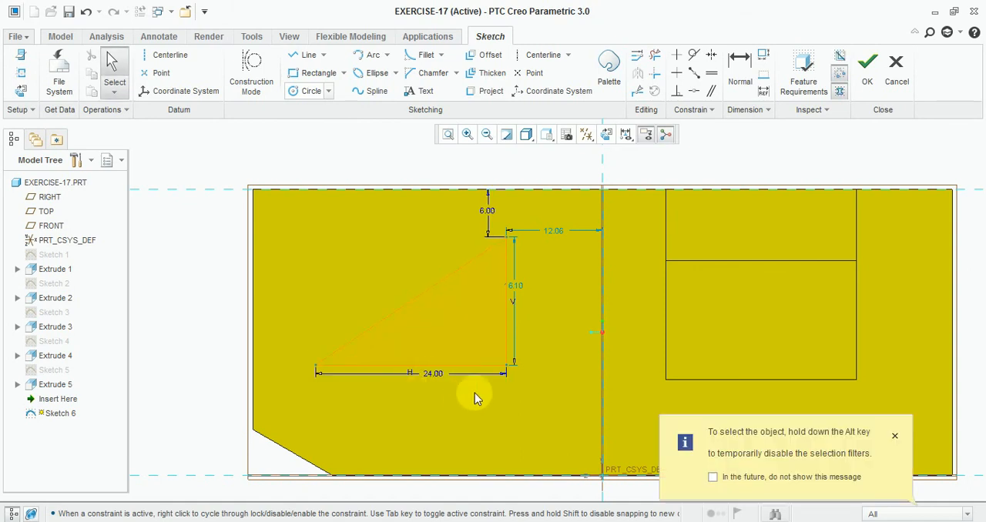
- Check the triangular opening's position dimensions in the Exercise-17 drawing, and return to Creo
scroll(484, 343, up, 1)
click(372, 521)
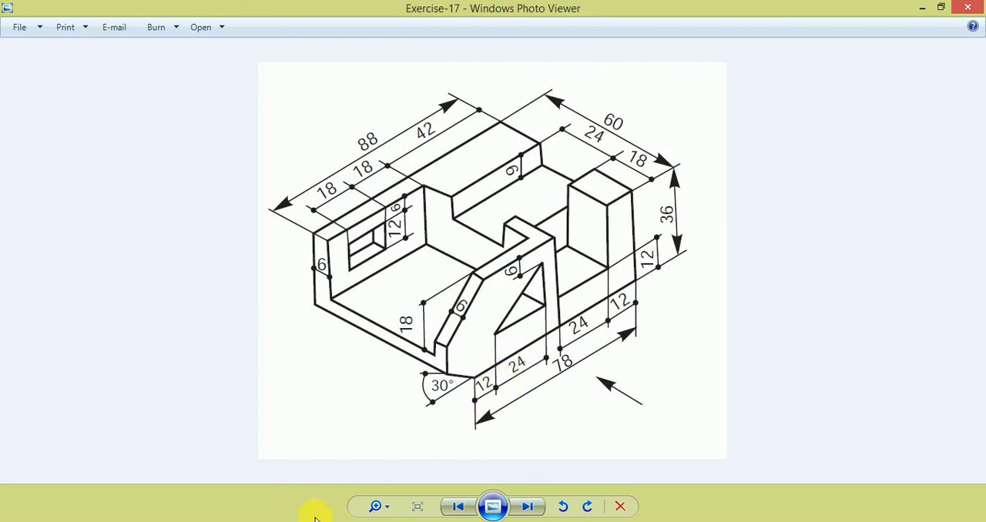
key(alt+Tab)
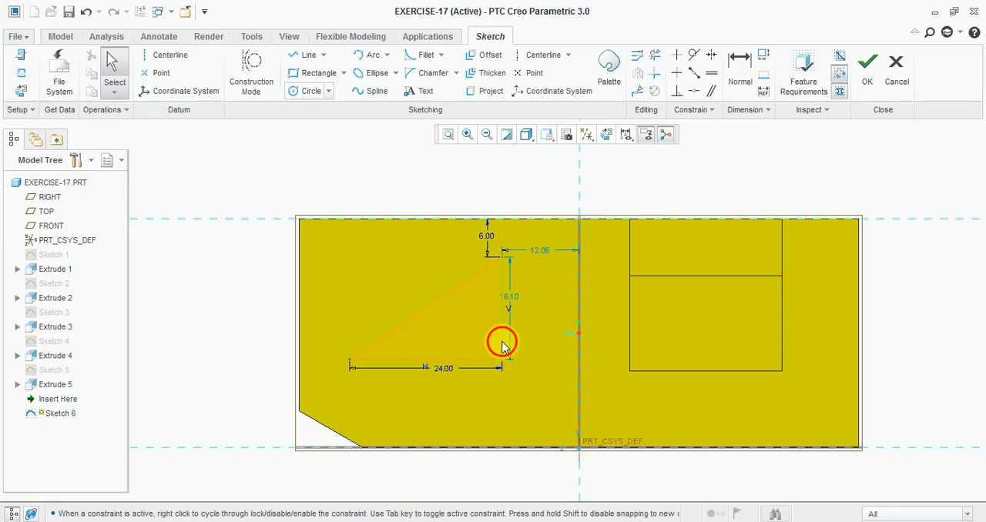
- Move the triangle's vertical side toward the centre reference, making the base about 25.7, and reset the upper corner's distance to 6
mouse_move(501, 345)
mouse_down()
mouse_move(535, 346)
mouse_move(514, 346)
mouse_up()
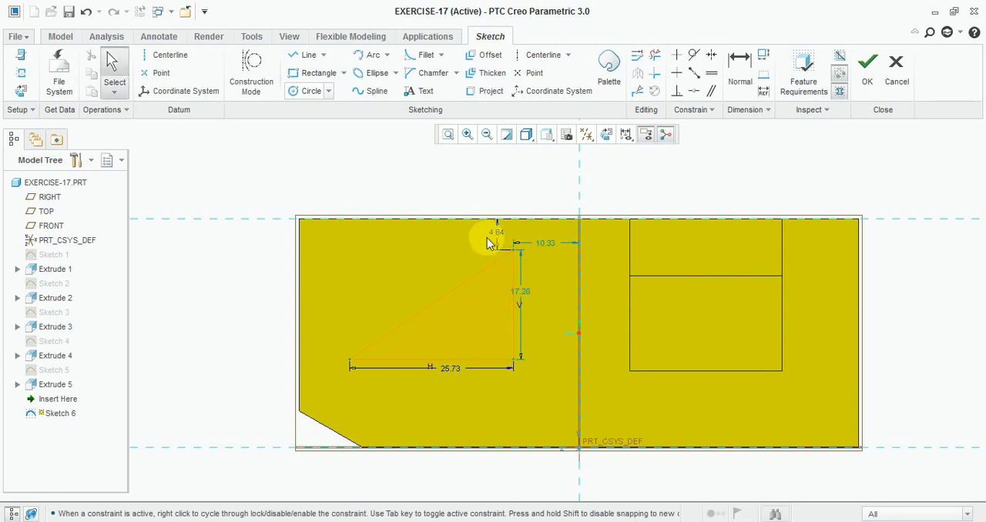
text(6.0)
key(Return)
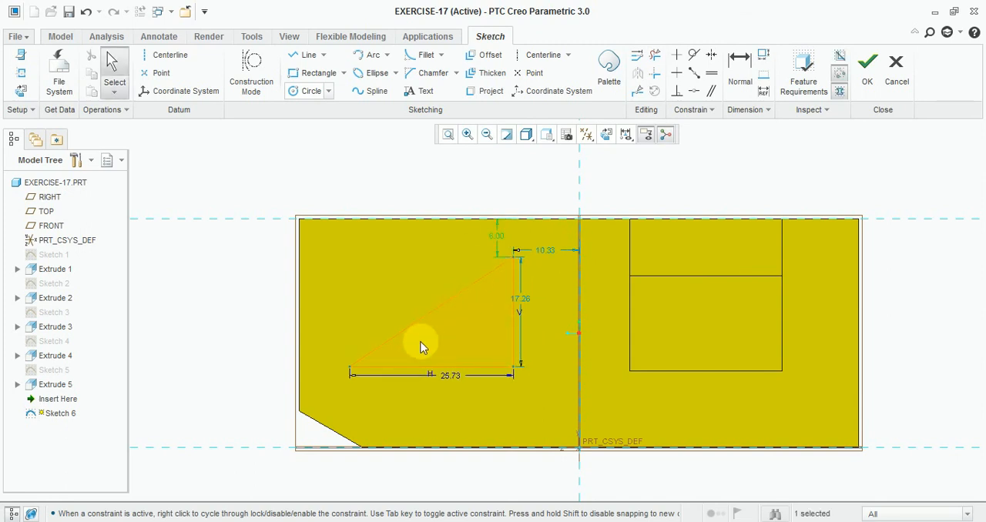
click(350, 368)
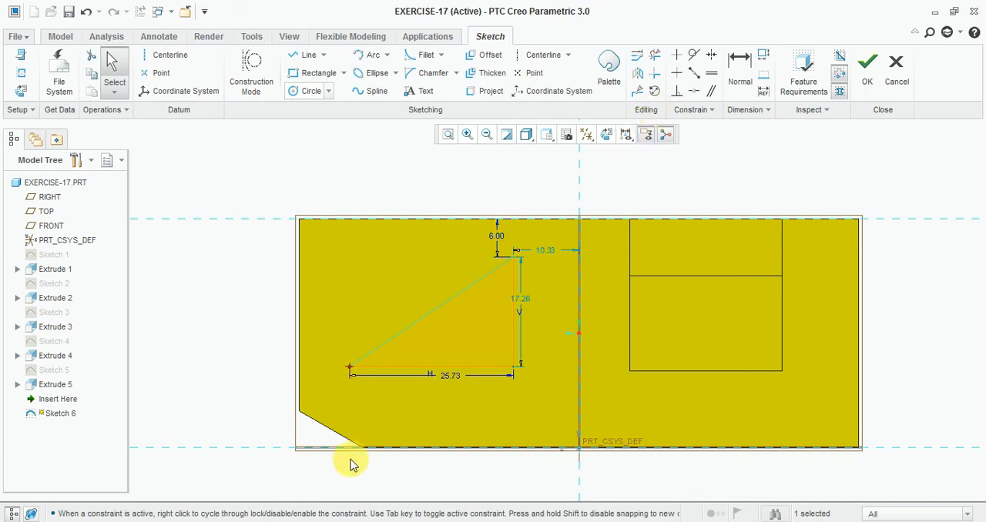
scroll(362, 452, up, 5)
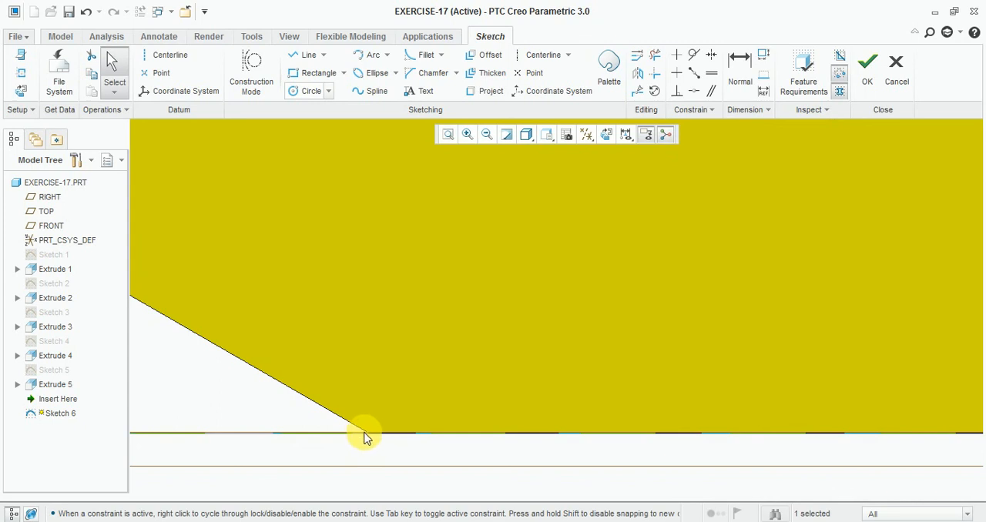
scroll(371, 433, down, 3)
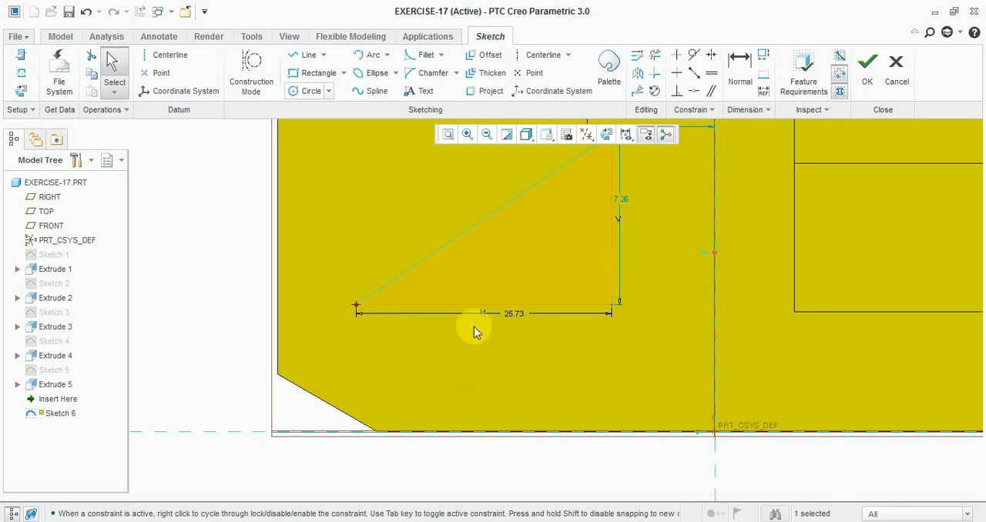
click(896, 70)
click(592, 293)
click(740, 70)
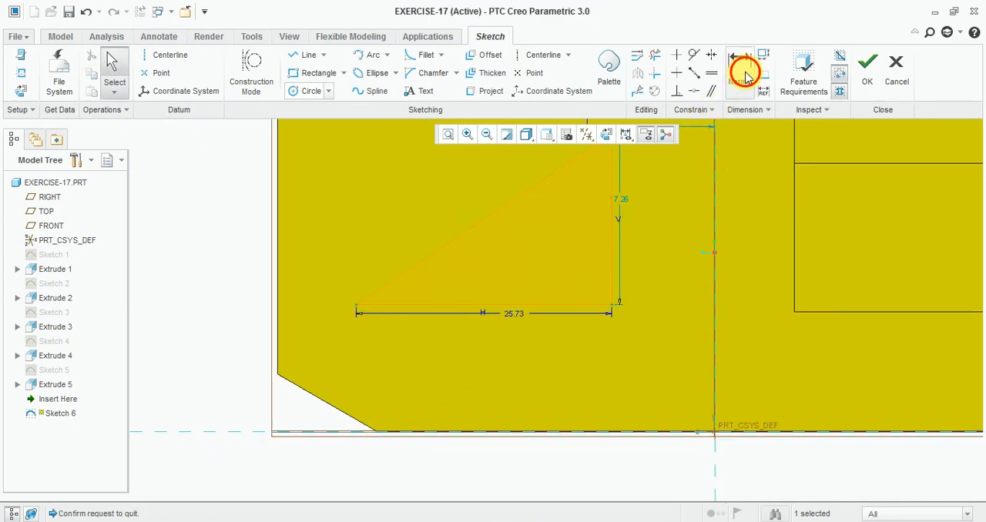
click(356, 308)
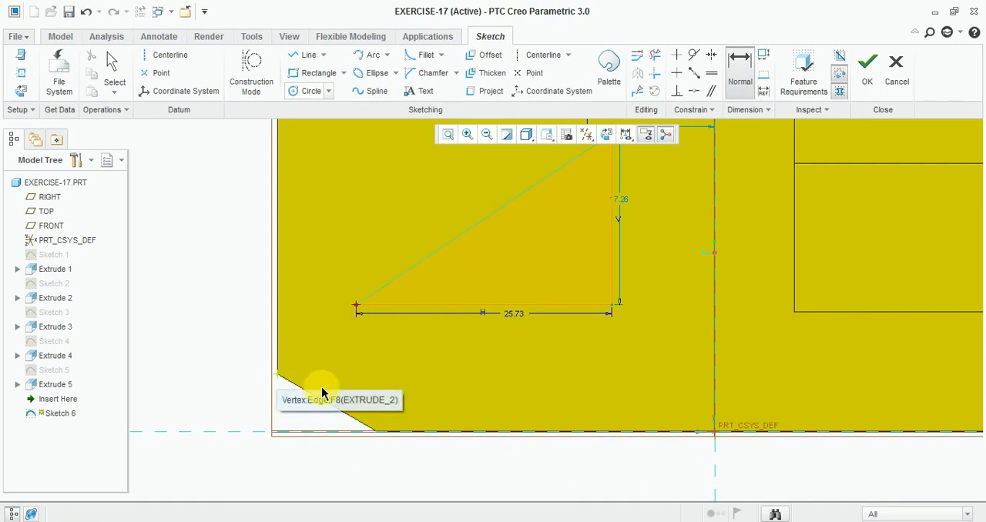
scroll(373, 406, up, 2)
key(Escape)
key(Escape)
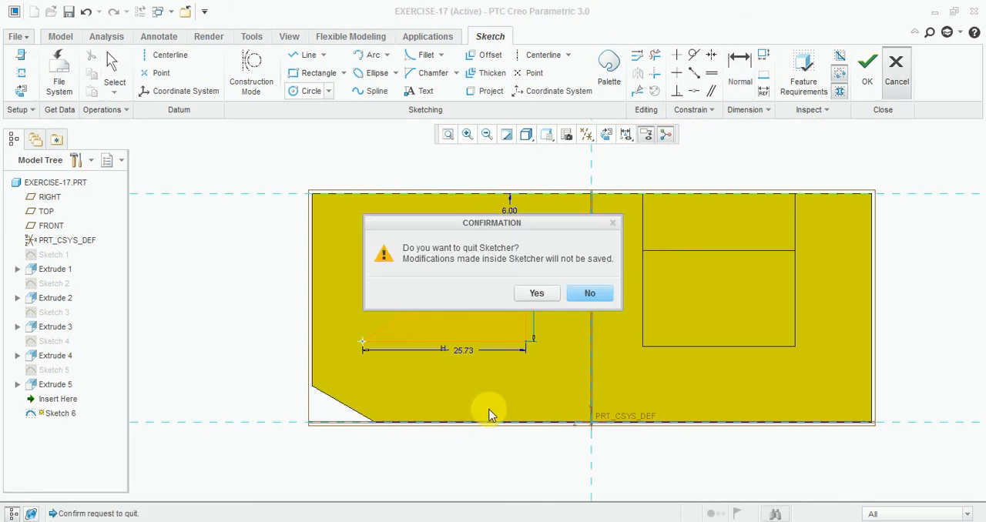
click(593, 293)
- Consult the Exercise-17 drawing and calculate 78 - 24 - 24 - 12 - 12 in Calculator for the remaining wall distance
key(alt+Tab)
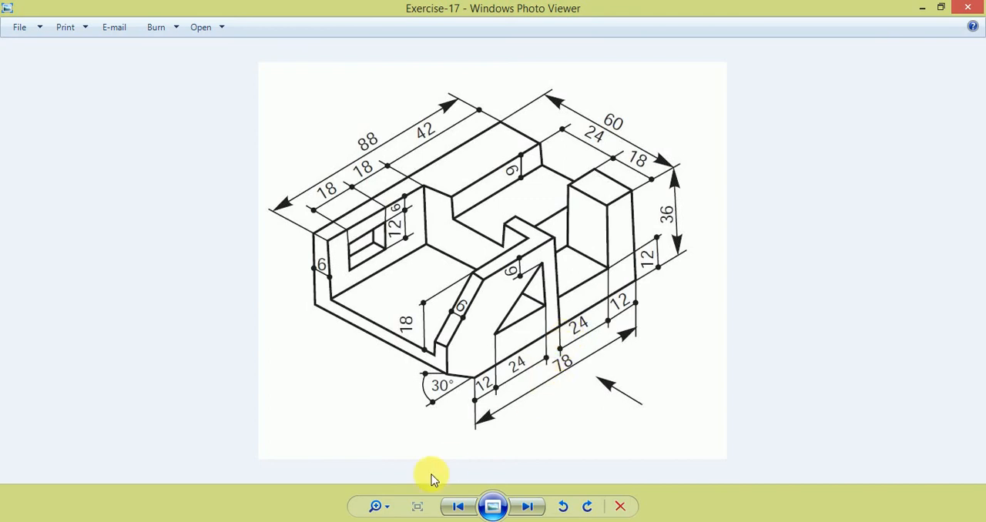
click(532, 521)
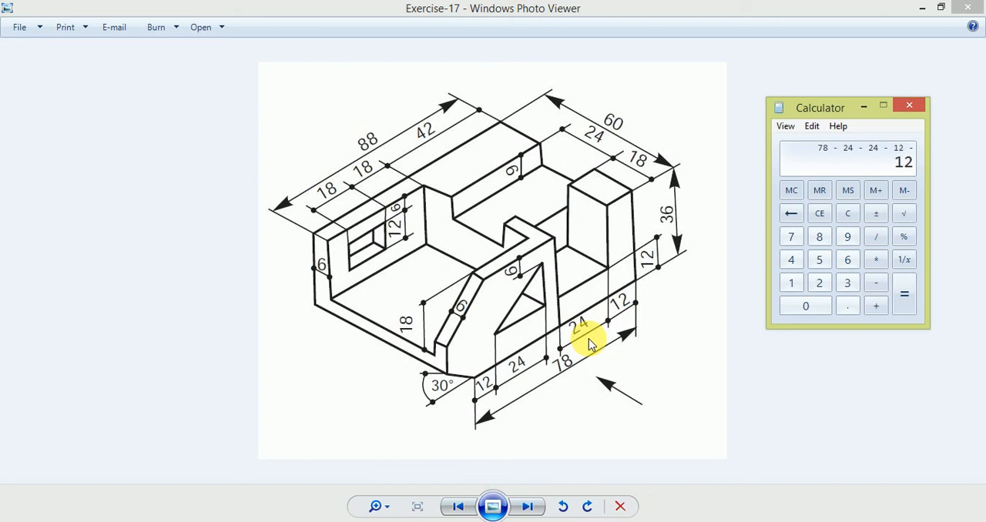
key(Return)
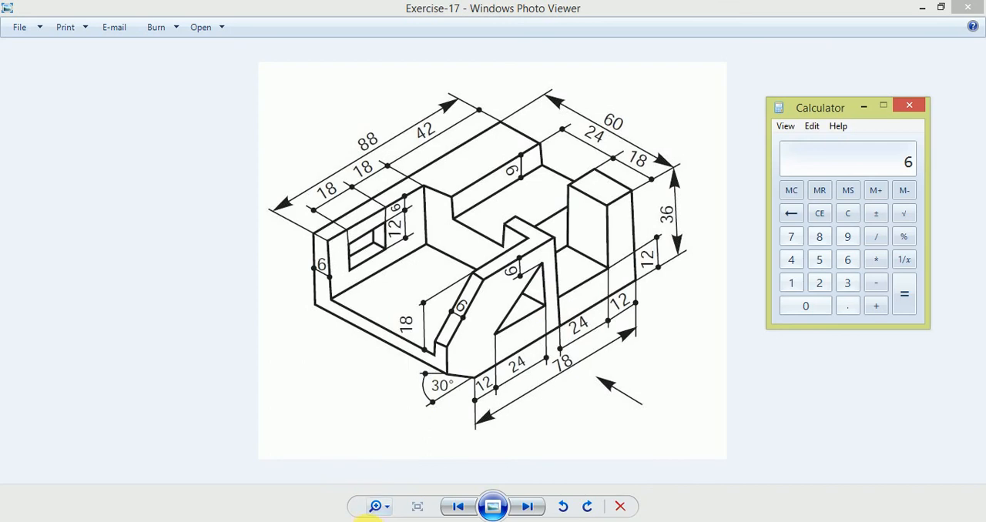
- Return to Creo and try to dimension the triangle from the vertical centre reference
click(368, 514)
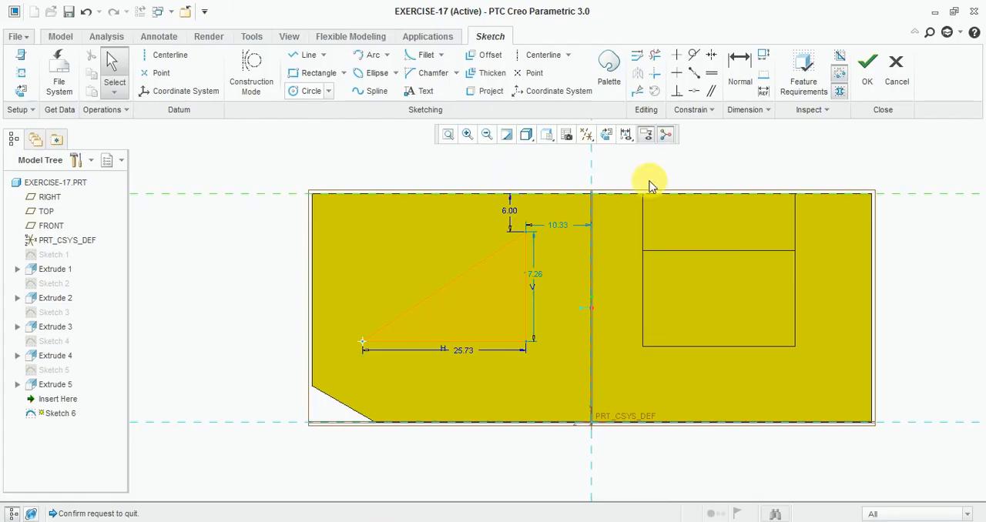
click(737, 84)
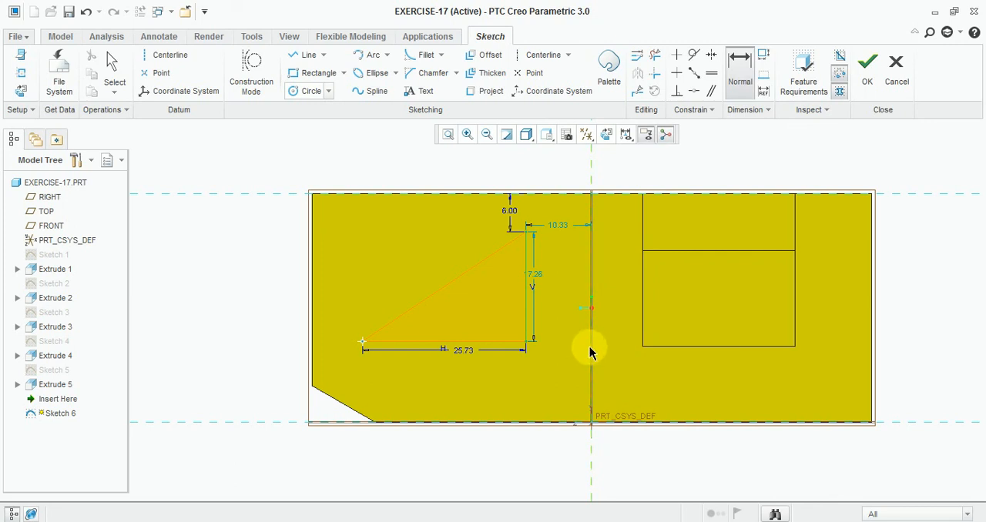
click(590, 349)
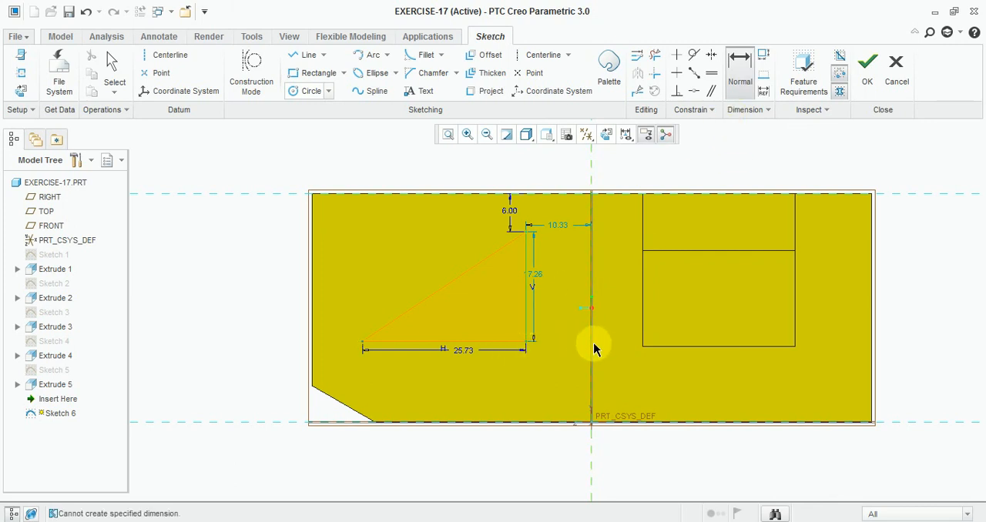
scroll(574, 444, up, 1)
middle_click(570, 449)
scroll(559, 363, down, 3)
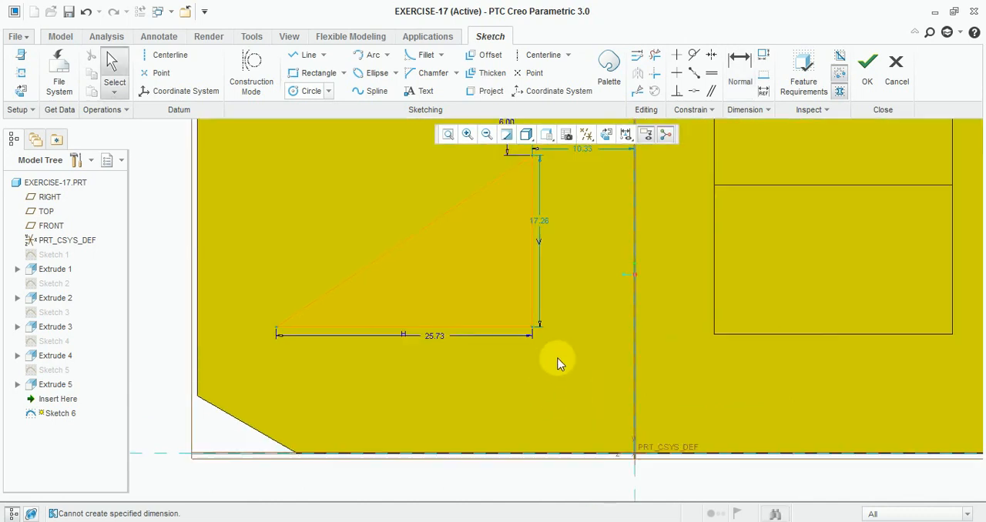
scroll(559, 363, up, 2)
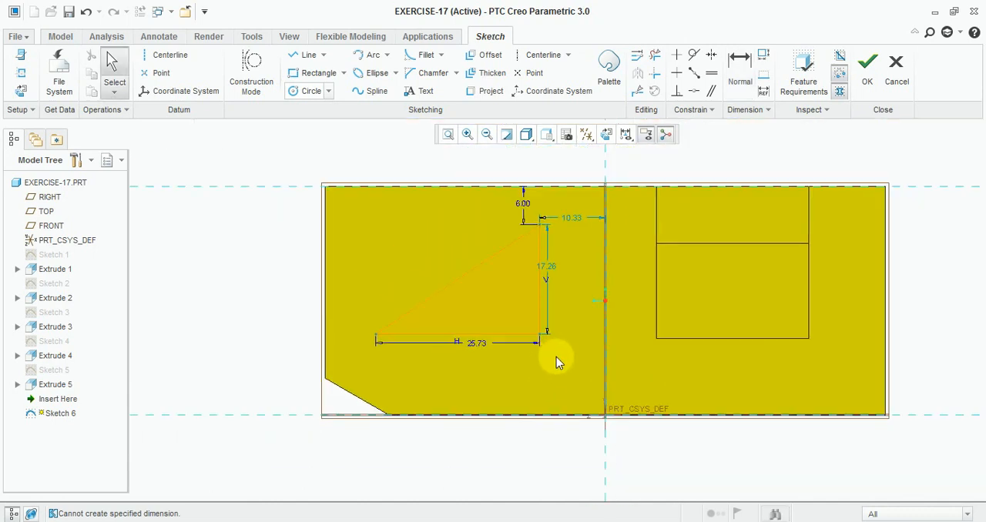
- Set the distance from the triangle's vertical side to the centre reference to 6
double_click(570, 225)
text(6.0)
key(Return)
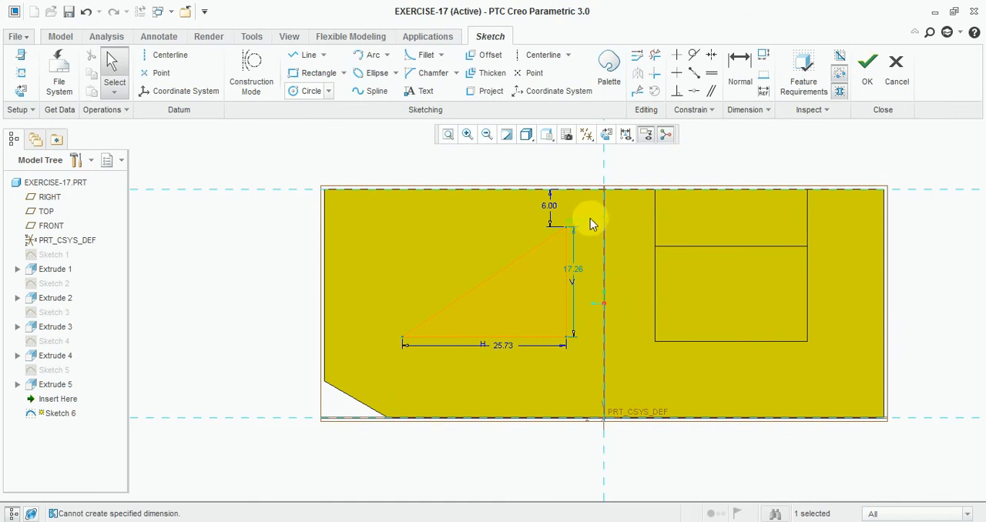
- Dimension the triangle's vertical side 6 from the pocket's near edge, deleting the conflicting dimension to the centre reference
click(734, 91)
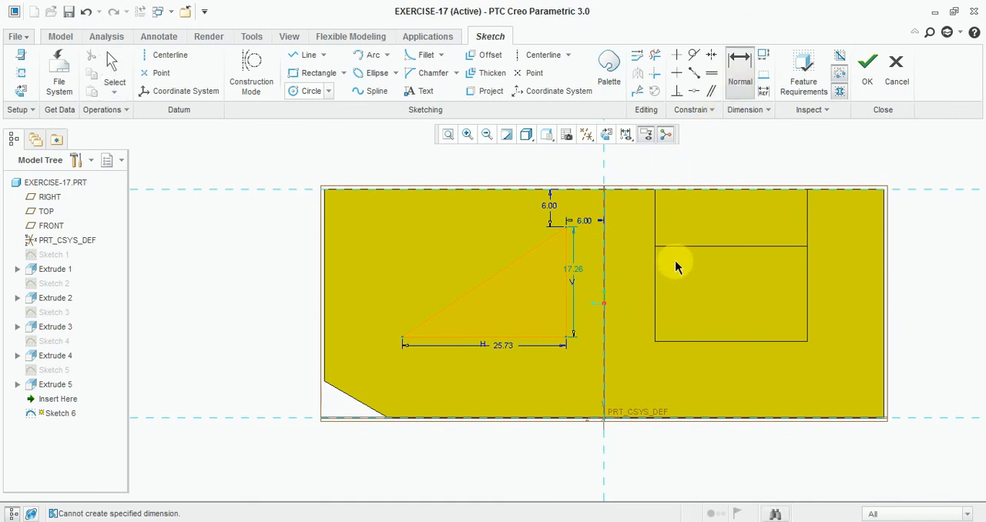
click(565, 310)
middle_click(609, 326)
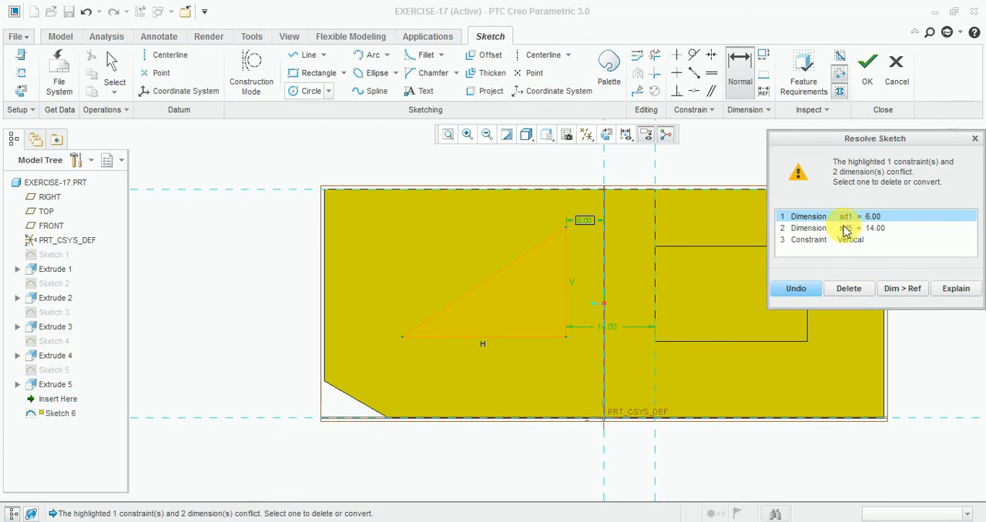
click(849, 288)
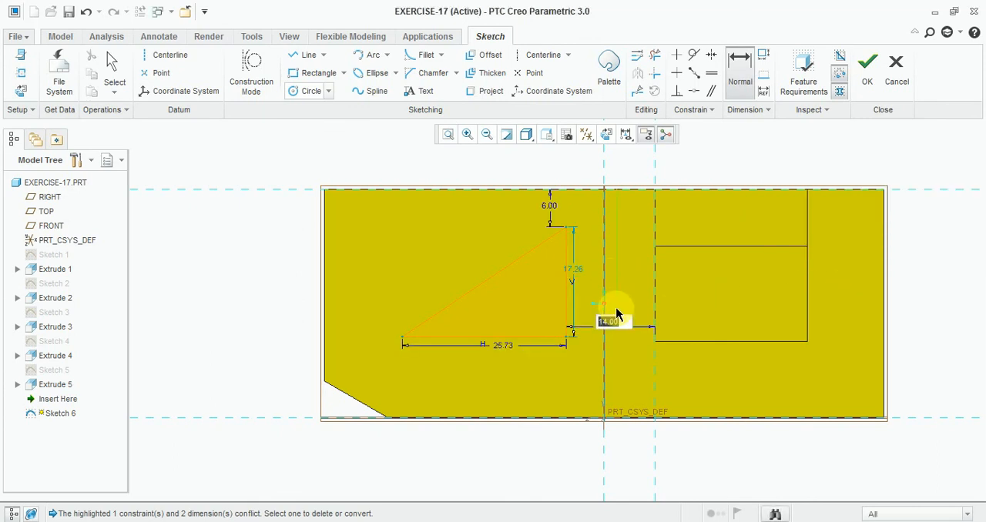
text(6)
key(Return)
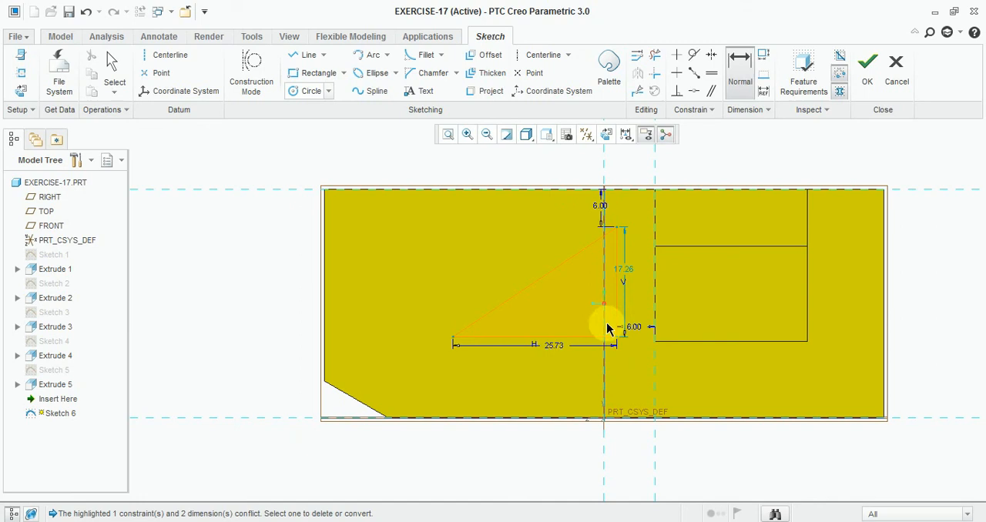
- Set the length of the triangle's horizontal base to 24
middle_click(563, 343)
text(24.0)
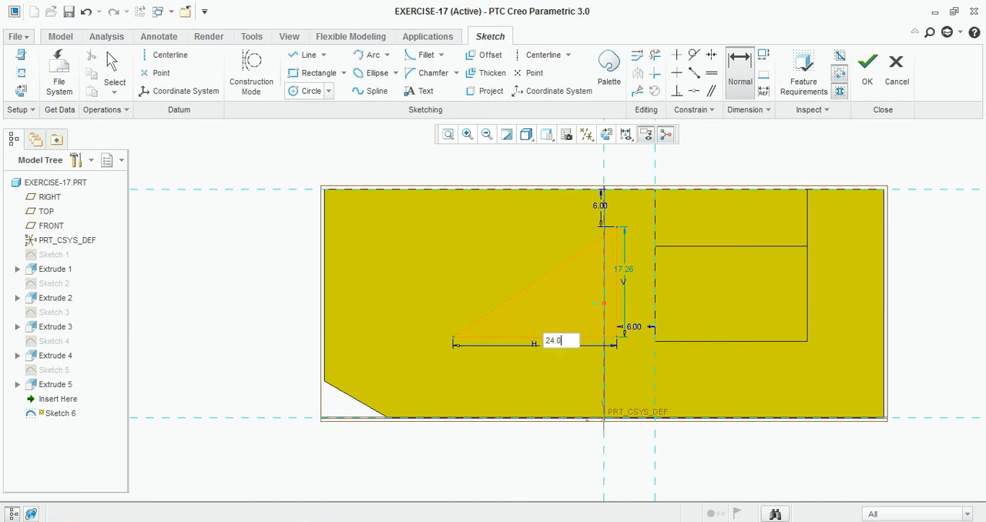
key(Return)
- Try to dimension the triangle's lower corner from the sloped corner edge, undo it, and stay in the sketch
scroll(454, 335, down, 2)
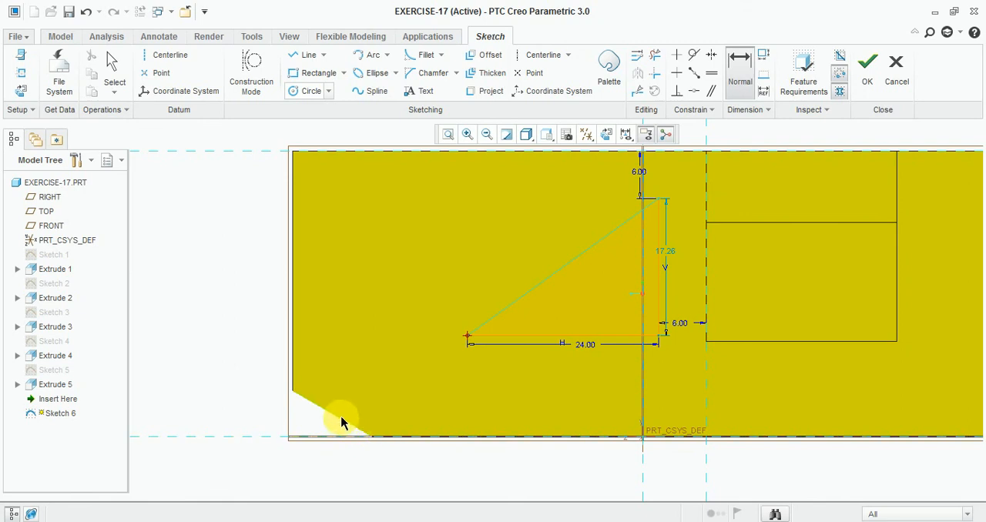
click(368, 432)
middle_click(424, 464)
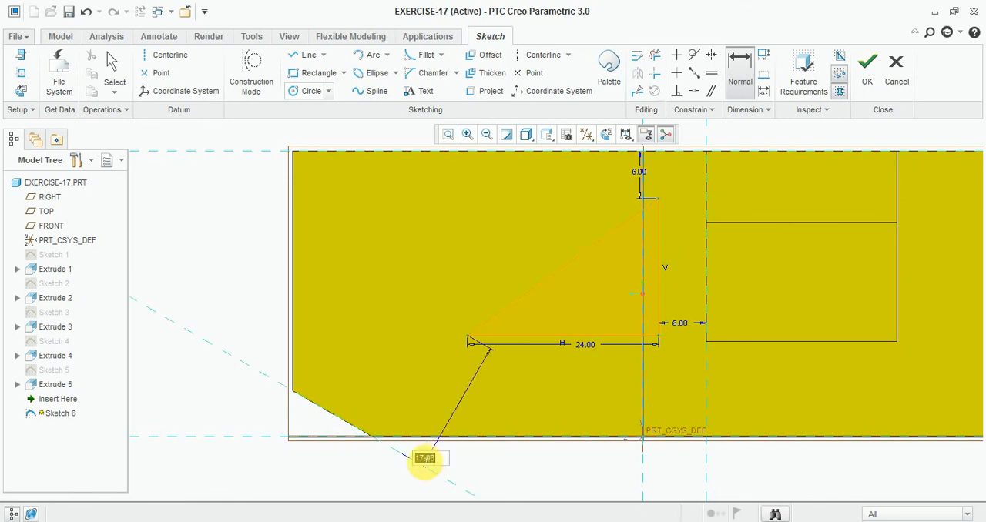
key(ctrl+z)
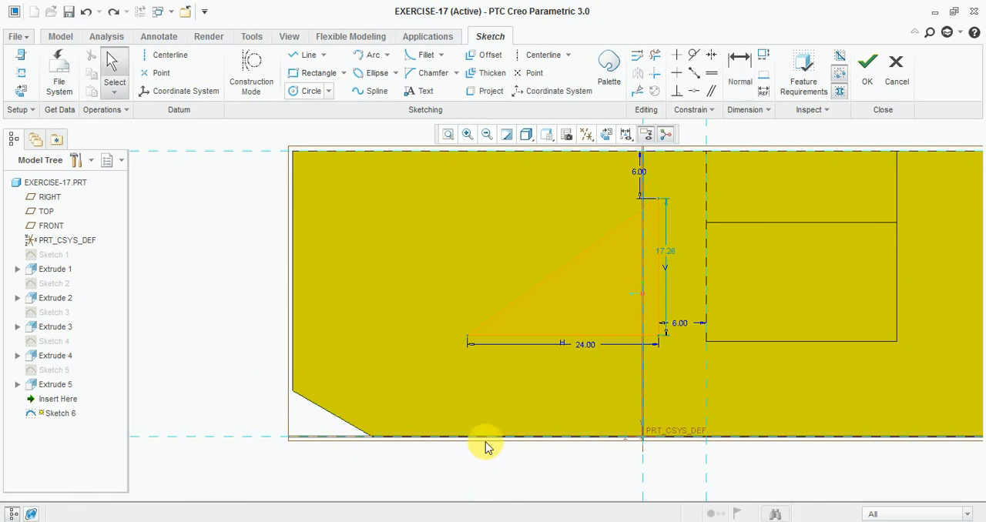
key(Escape)
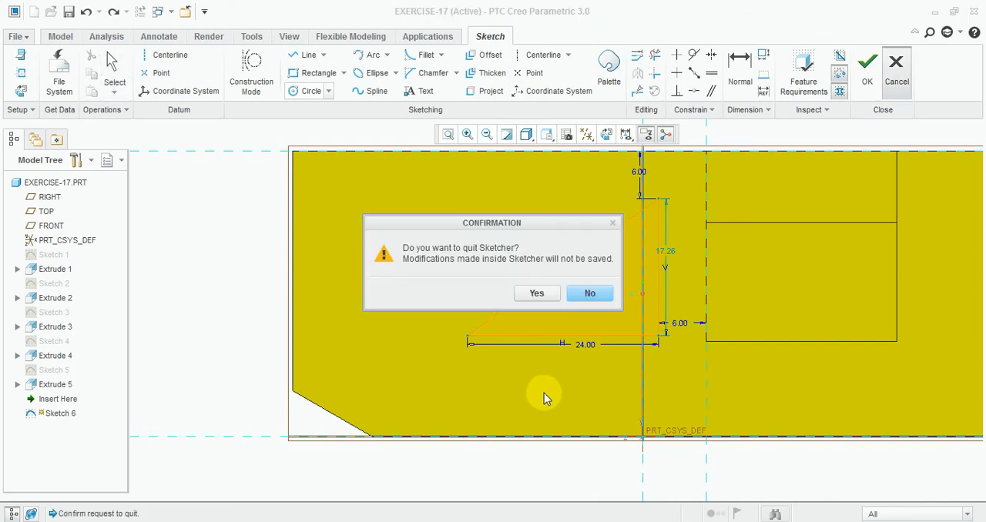
click(593, 294)
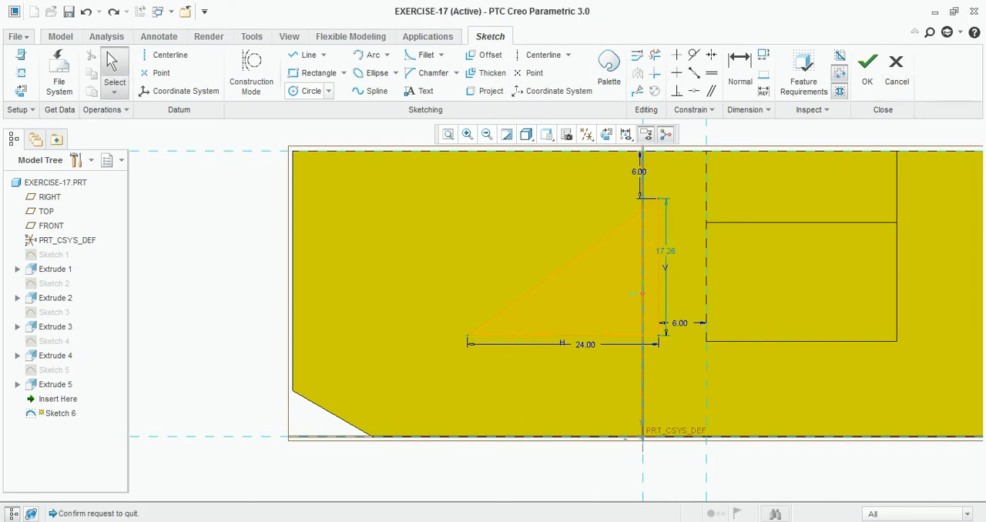
- Check the triangle's dimensions in the Exercise-17 drawing, return to Creo, and shift the base slightly to about 24.35 long
key(alt+Tab)
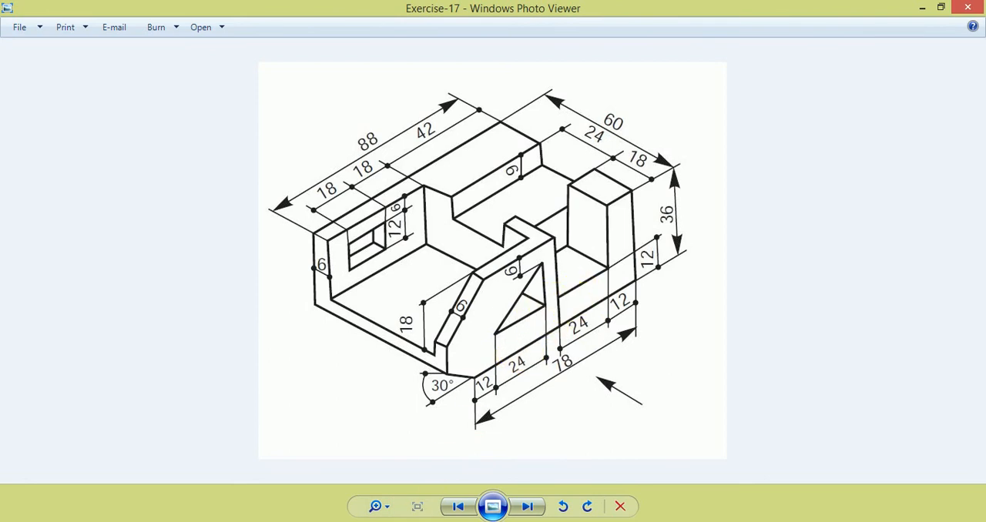
key(alt+Tab)
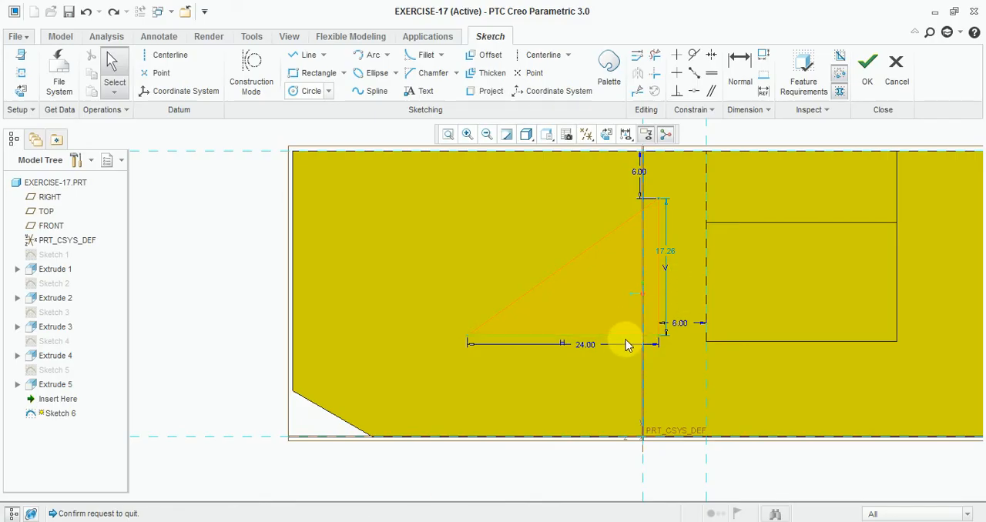
drag(626, 340, 625, 342)
click(739, 77)
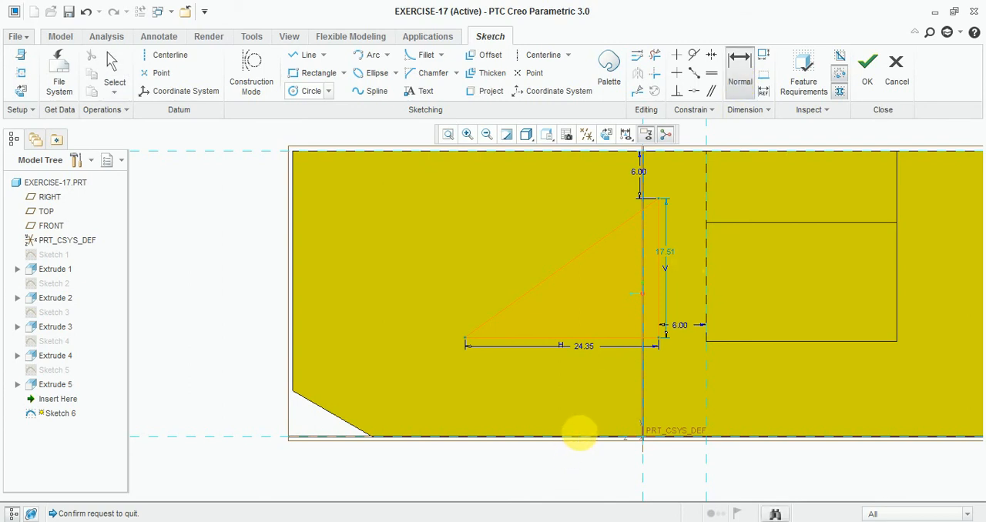
middle_click(579, 434)
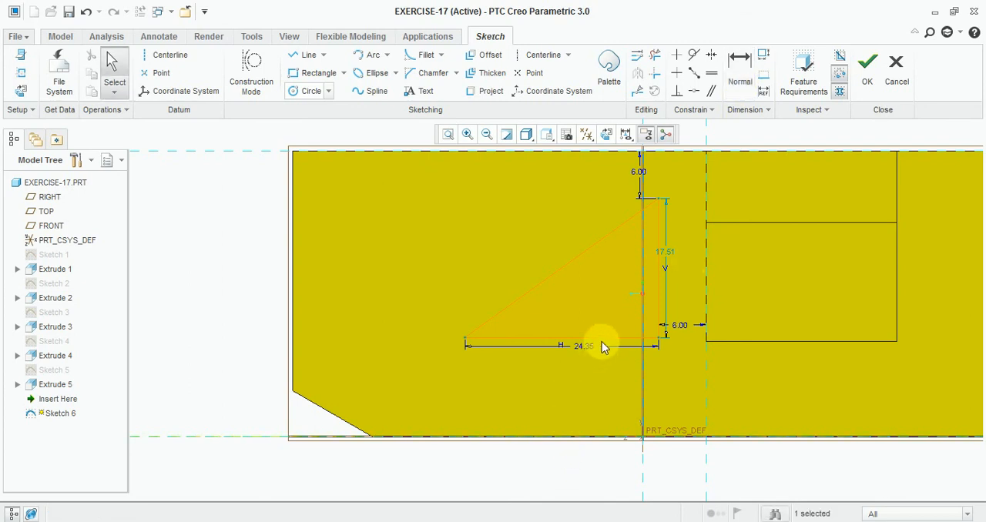
- Dimension the triangle's base 12 above the part's bottom edge and finish the sketch
click(739, 80)
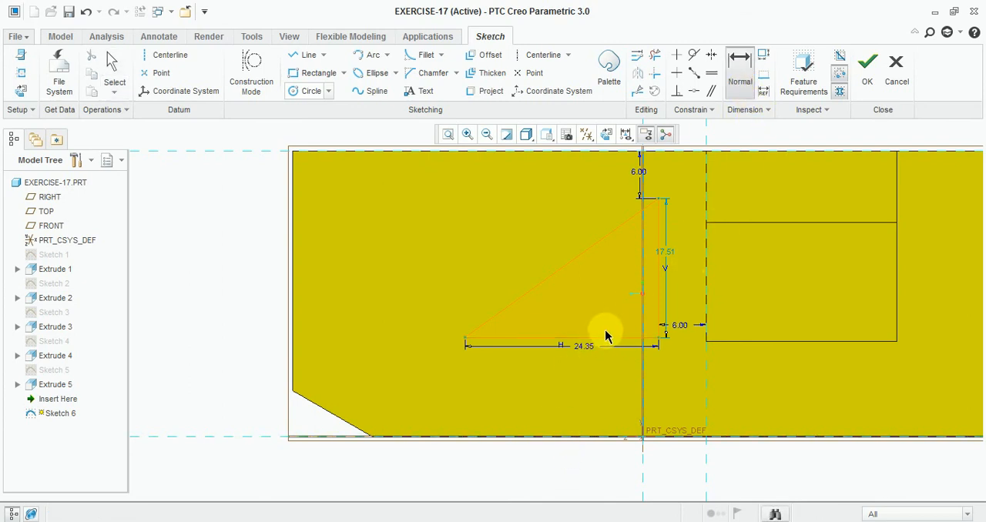
click(576, 437)
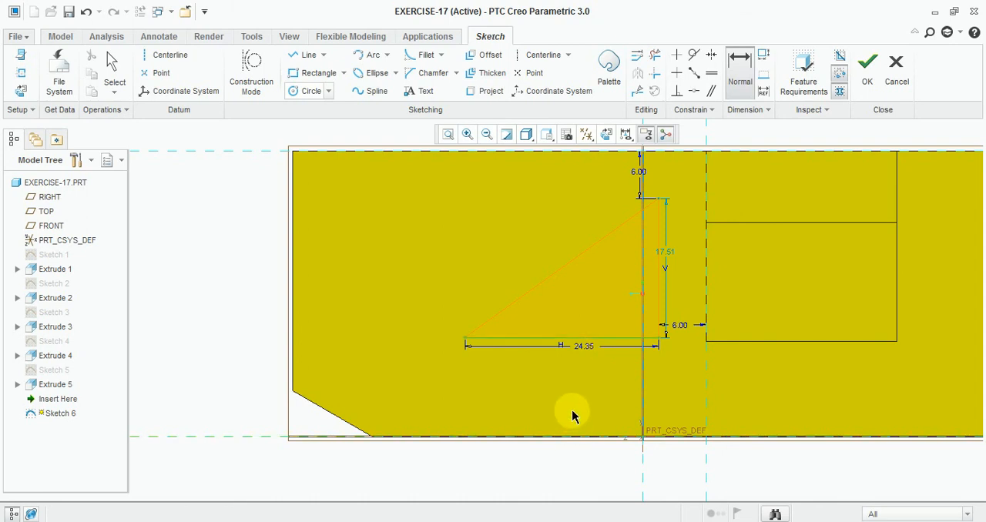
middle_click(571, 405)
text(12)
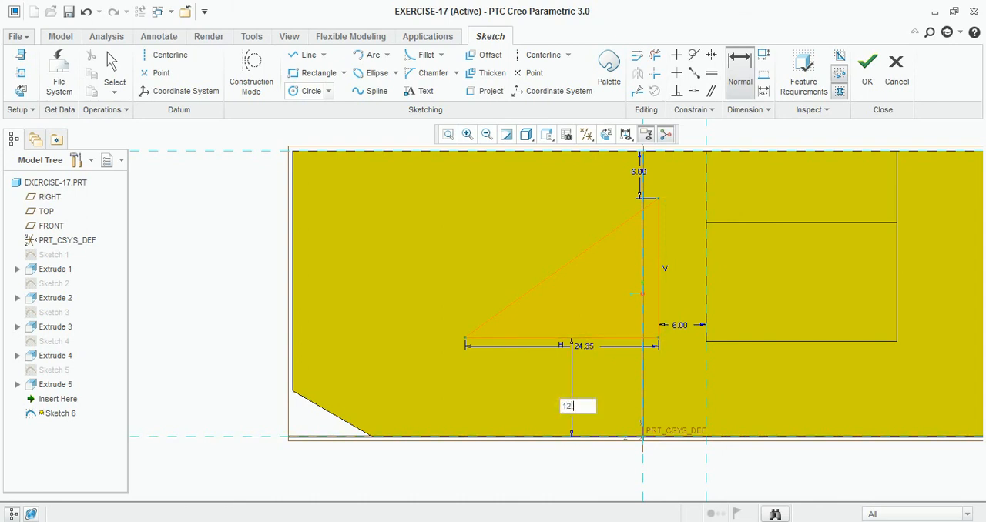
key(Return)
middle_click(478, 374)
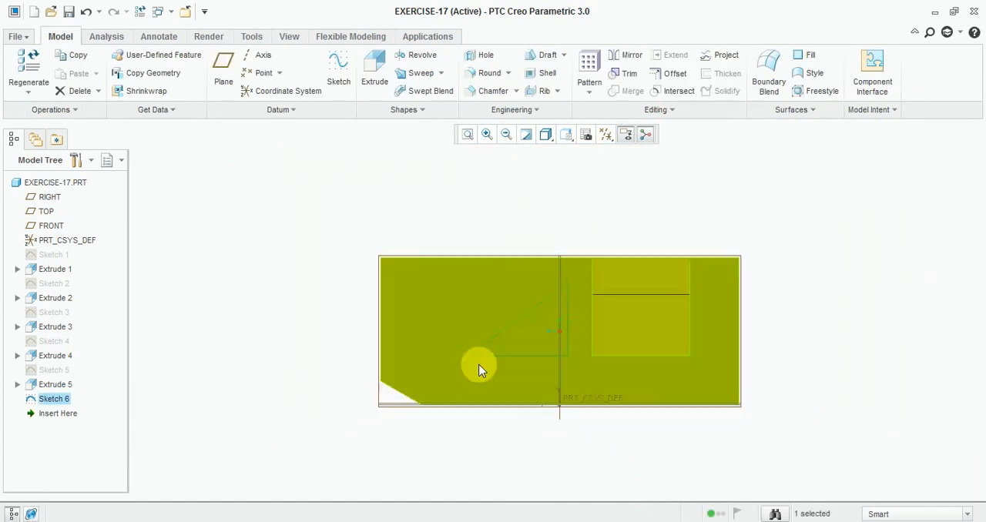
- Extrude the triangle sketch as a material-removing cut through the whole part
click(375, 75)
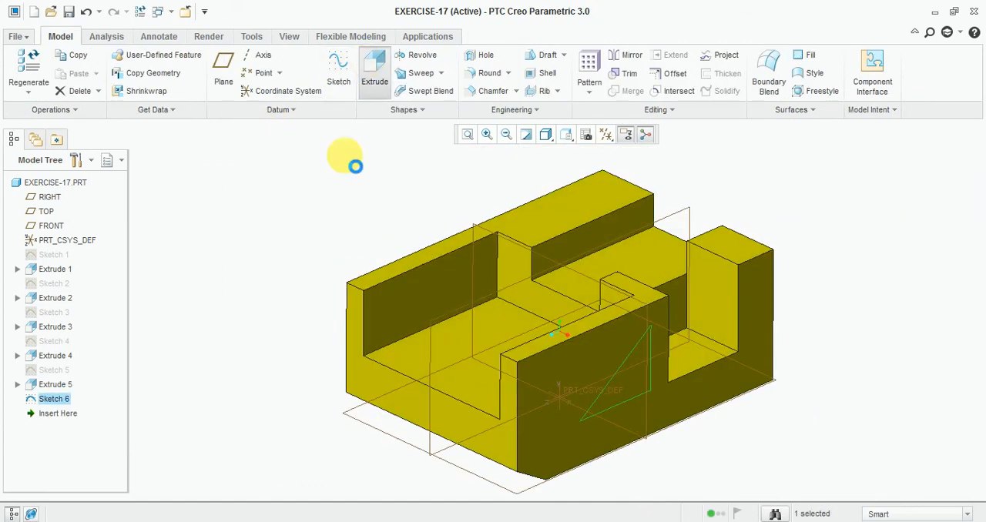
click(180, 73)
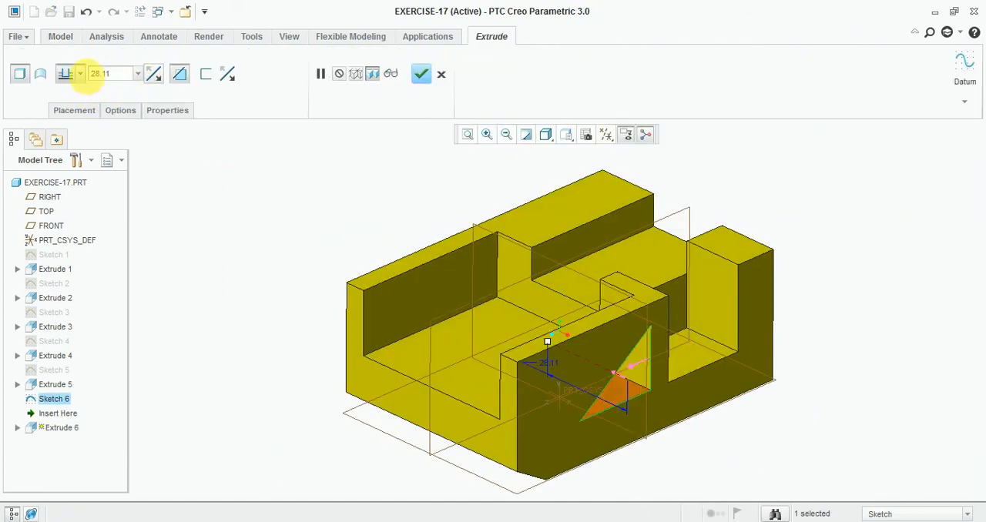
click(66, 73)
click(67, 137)
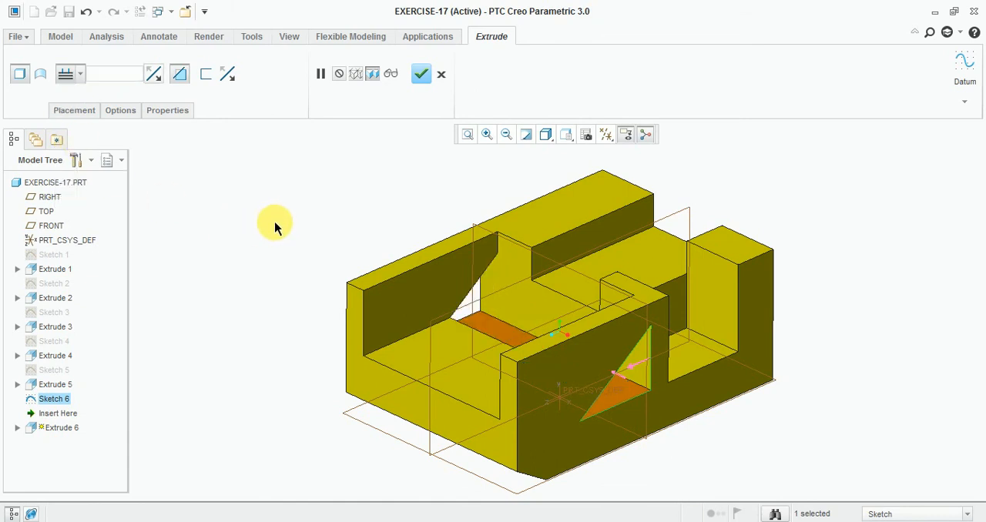
- Change the triangular cut to a blind depth of 6 and complete the extrusion
click(80, 74)
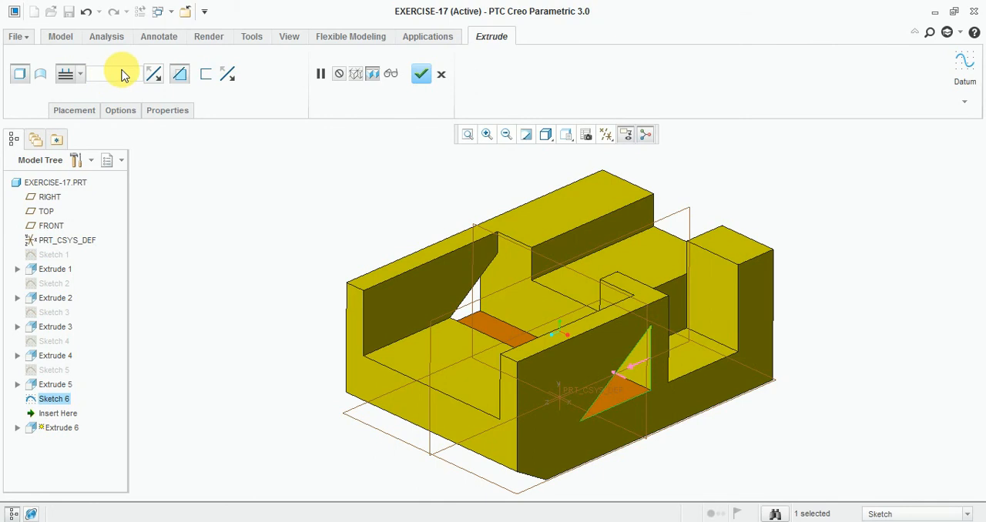
click(80, 74)
click(68, 97)
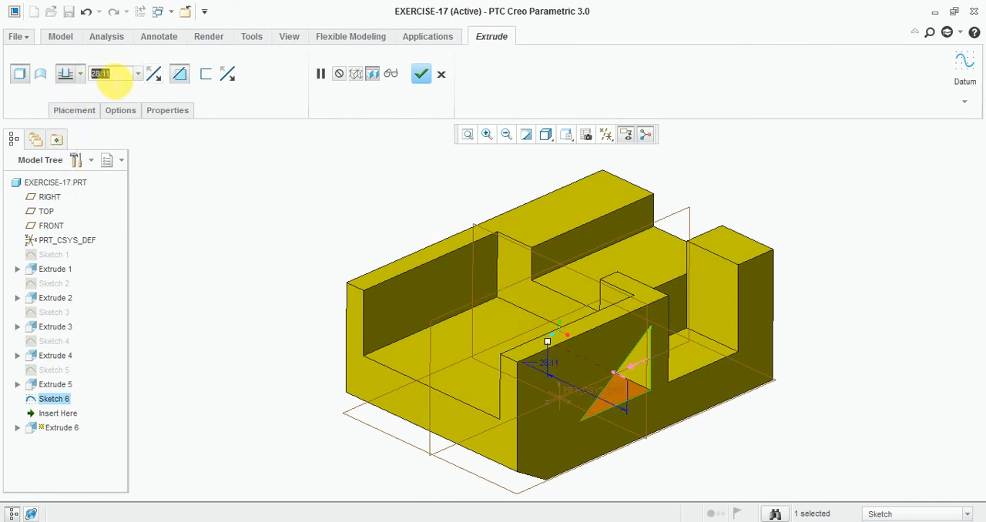
text(8)
key(Return)
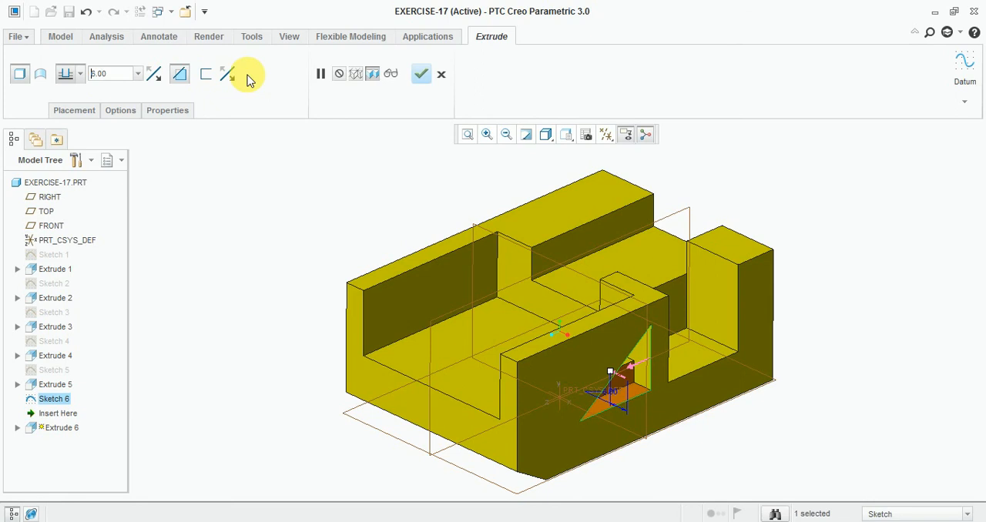
click(421, 74)
click(256, 207)
middle_drag(257, 215, 269, 279)
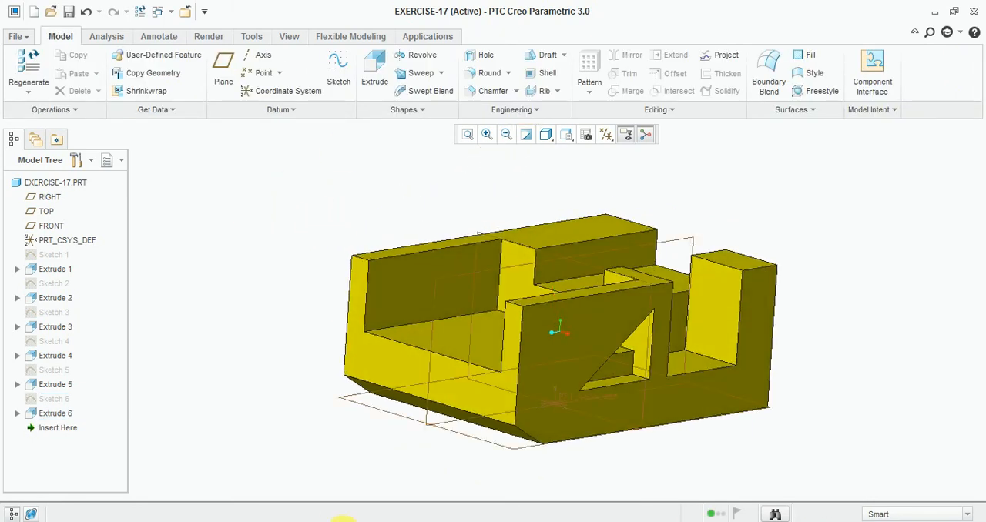
- Check the rectangular window's dimensions in the Exercise-17 drawing, and start a Creo sketch on the rear wall's inner face
key(alt+Tab)
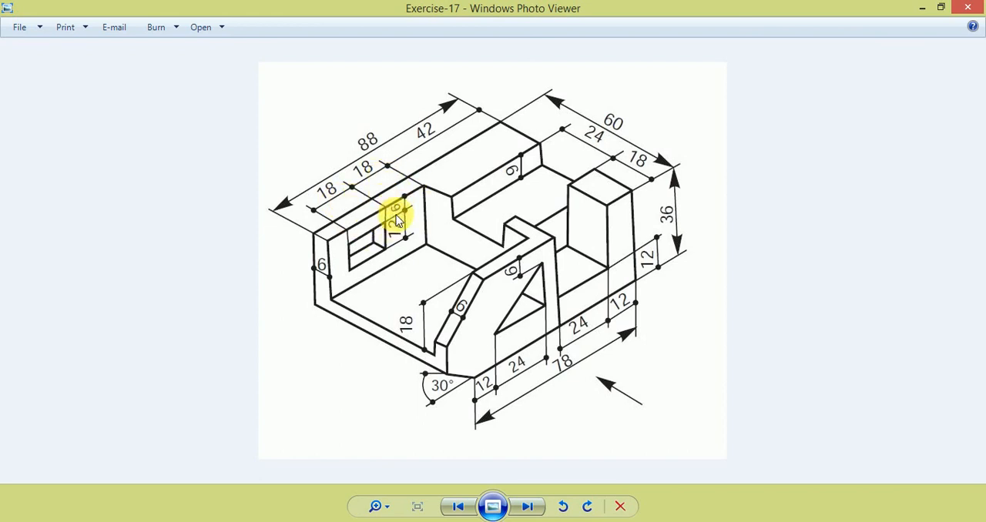
click(368, 521)
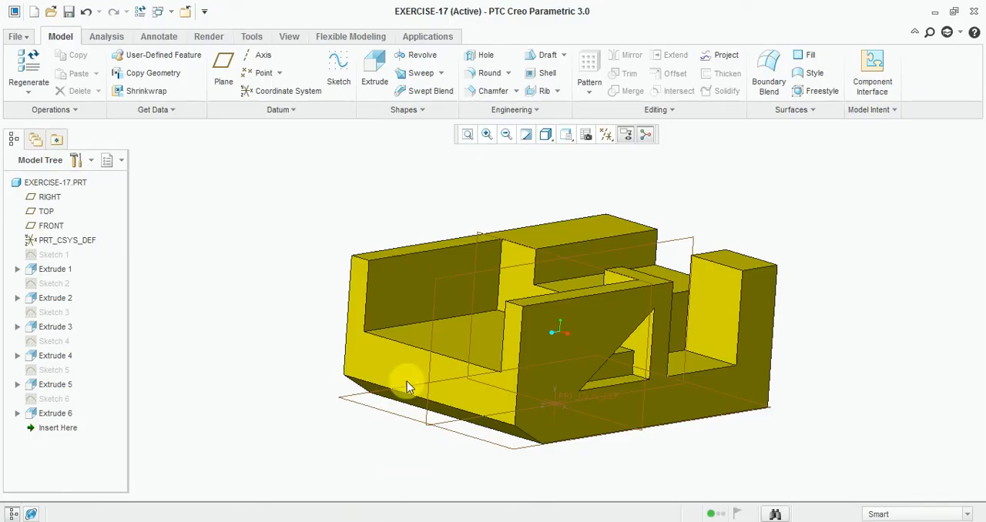
click(338, 73)
click(409, 277)
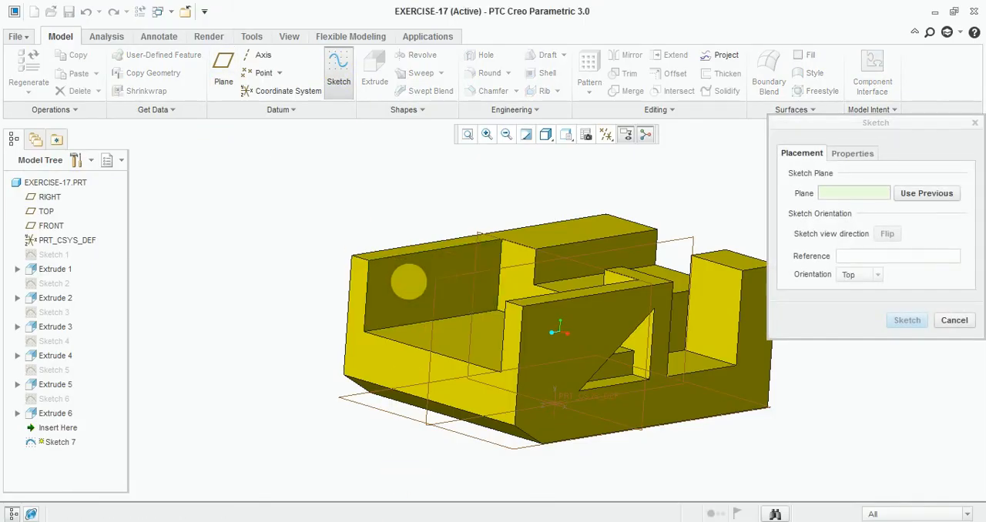
click(897, 319)
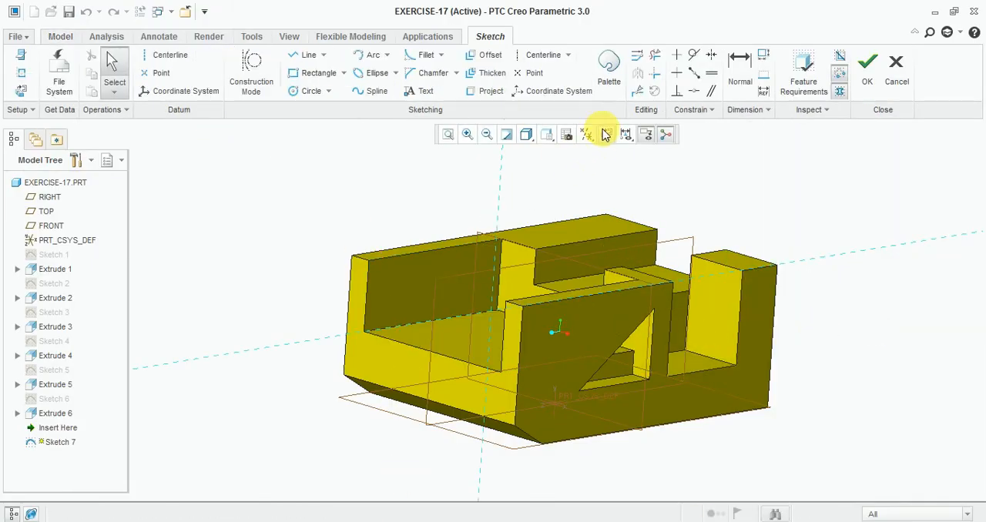
- Sketch a rectangle about 12.71 wide and 6.68 high on the rear wall's inner face, viewed square-on
click(605, 134)
scroll(406, 231, down, 4)
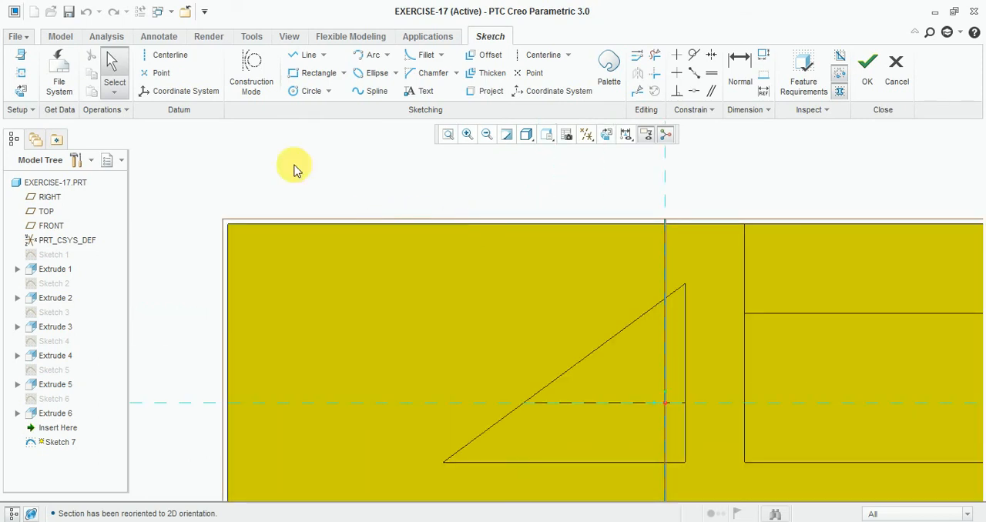
click(317, 74)
click(341, 255)
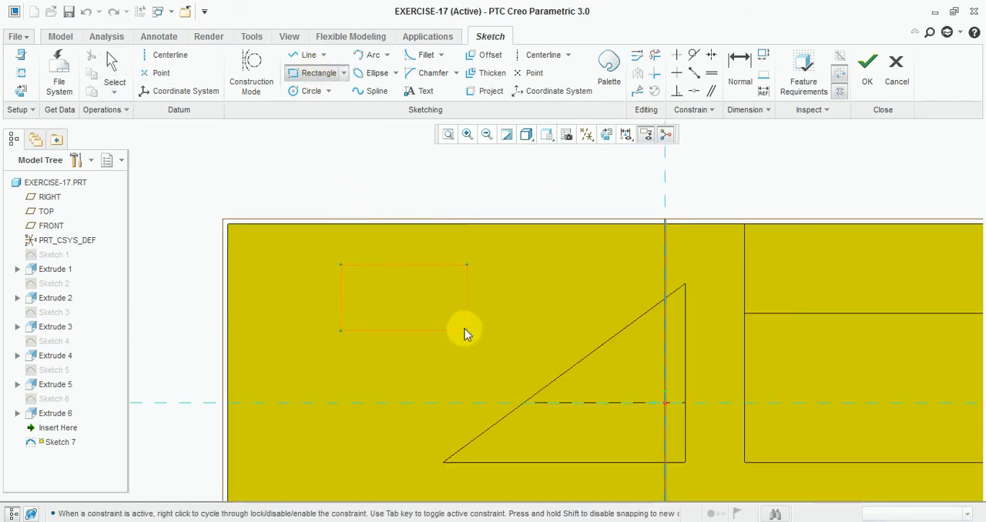
click(469, 331)
- Set the rectangle's width to 18 and height to 12, and move it down inside the wall's upper edge
double_click(391, 259)
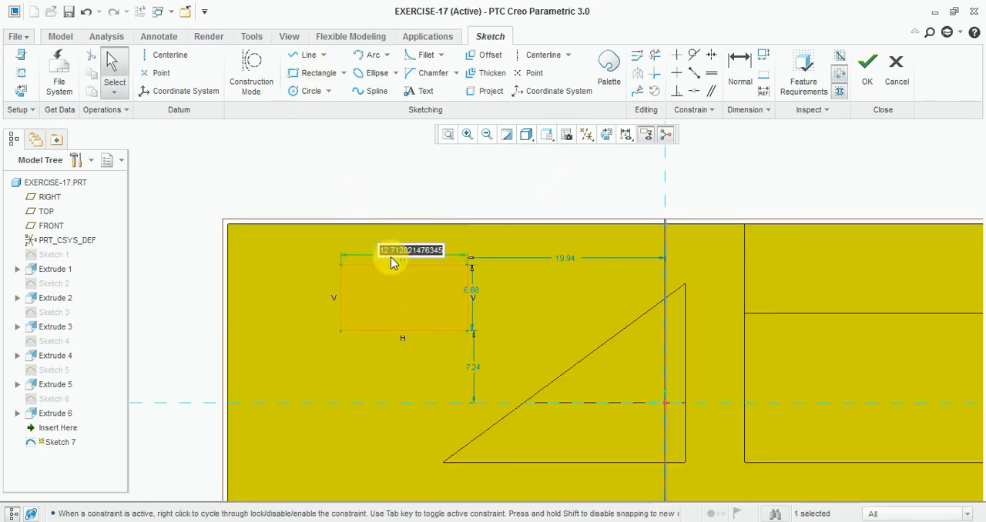
text(18.0)
key(Return)
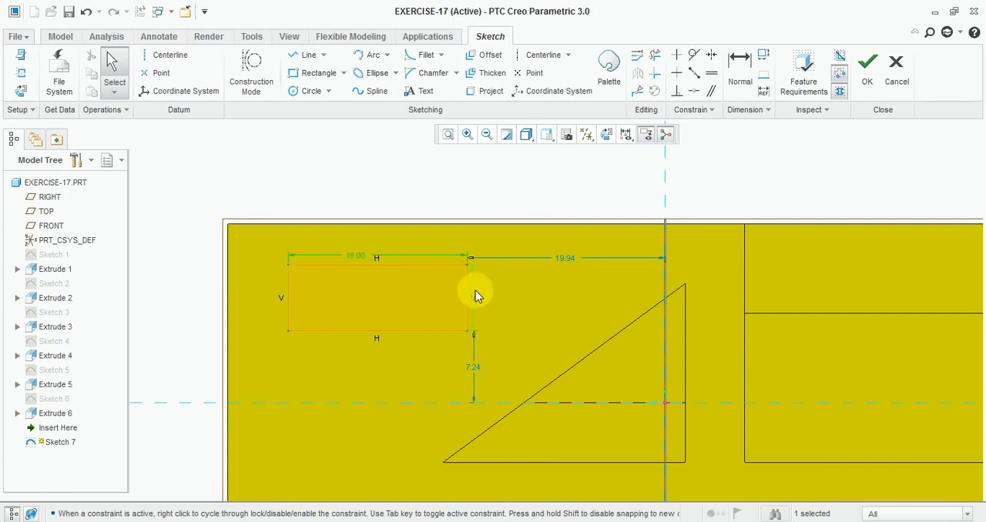
double_click(476, 293)
text(12)
key(Return)
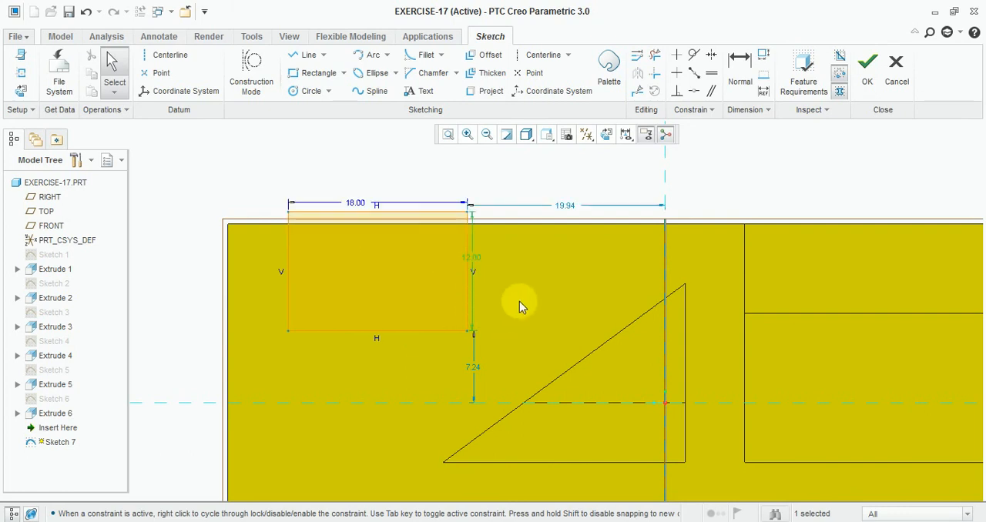
drag(410, 217, 420, 242)
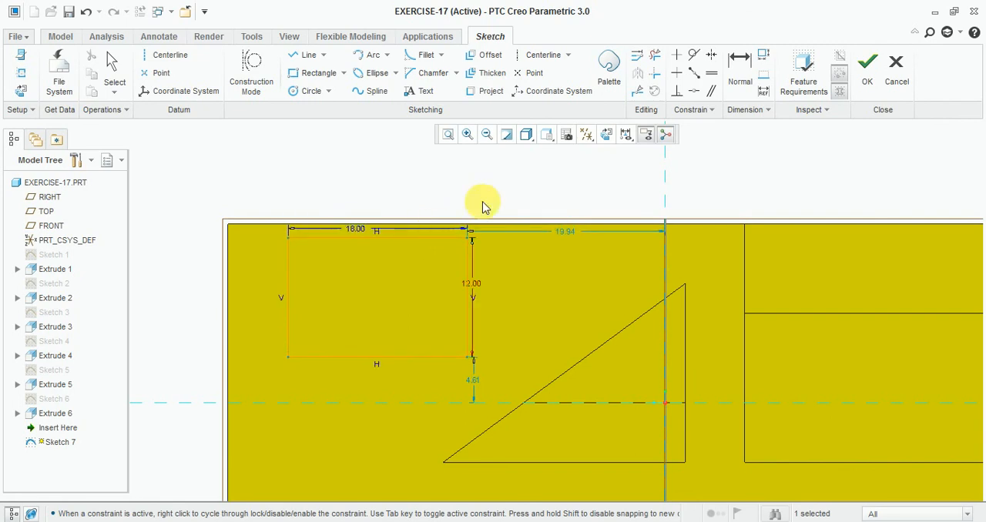
click(740, 73)
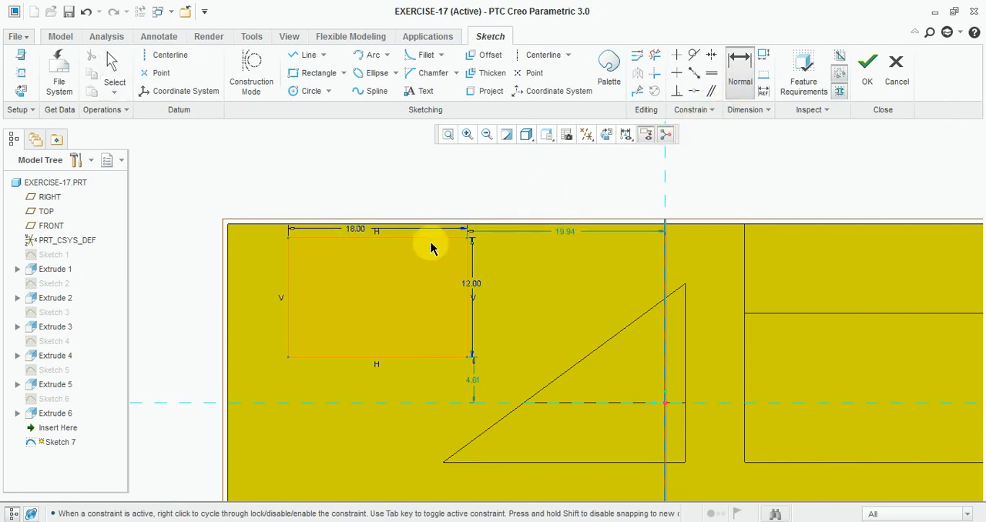
click(477, 229)
middle_click(481, 189)
middle_click(479, 190)
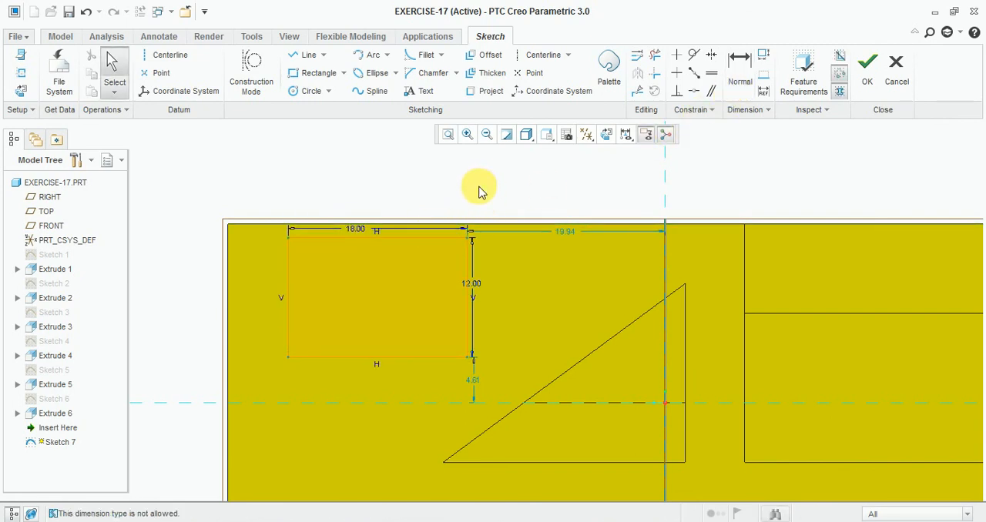
- Dimension the rectangle's upper edge 6 below the rear wall's upper edge
click(743, 65)
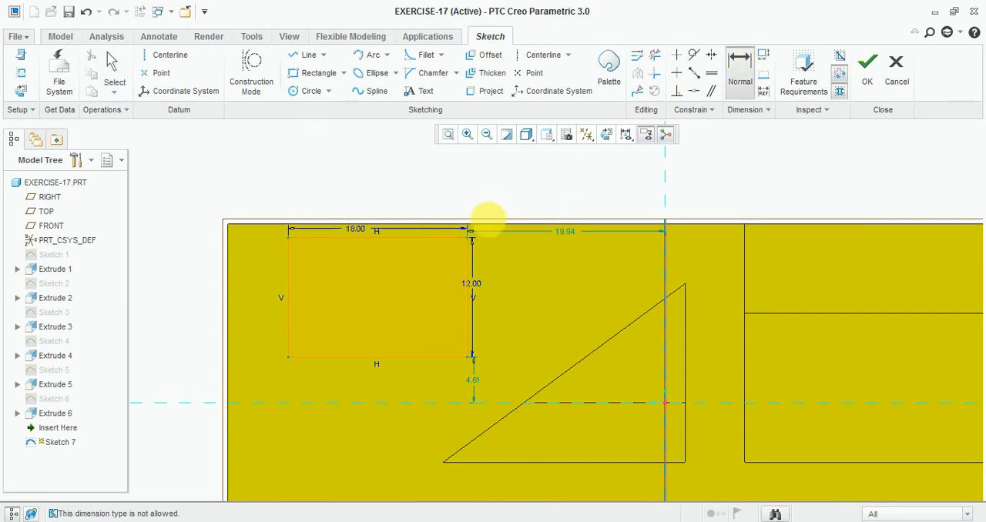
click(483, 222)
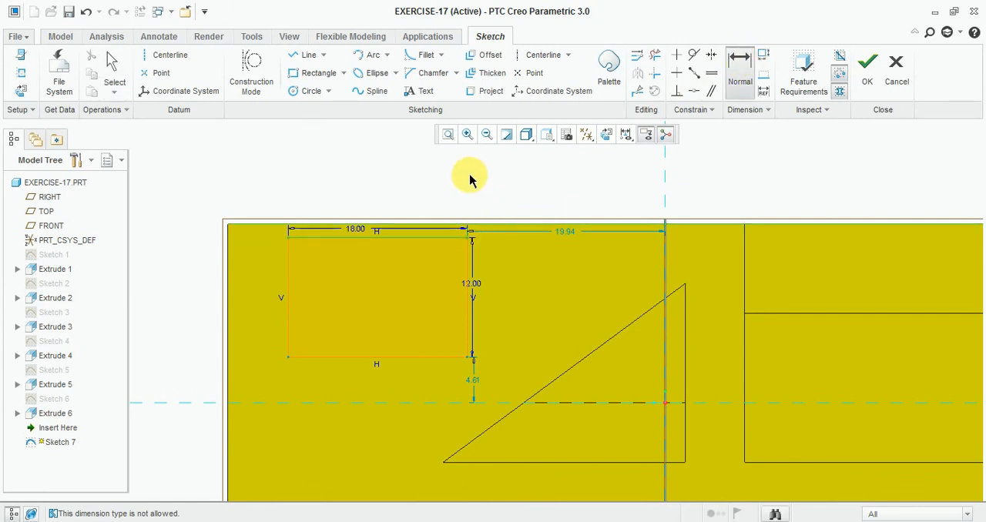
middle_click(470, 178)
text(0)
key(Return)
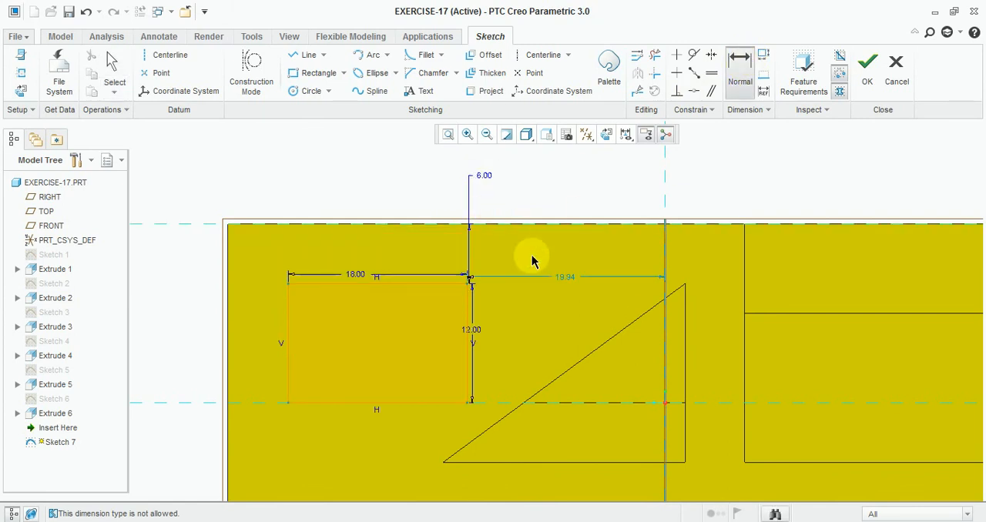
- Dimension the rectangle's near side 18 from the vertical edge at the inner end of the pocket wall
mouse_move(534, 262)
middle_down()
mouse_move(568, 211)
mouse_move(596, 233)
mouse_move(504, 200)
middle_up()
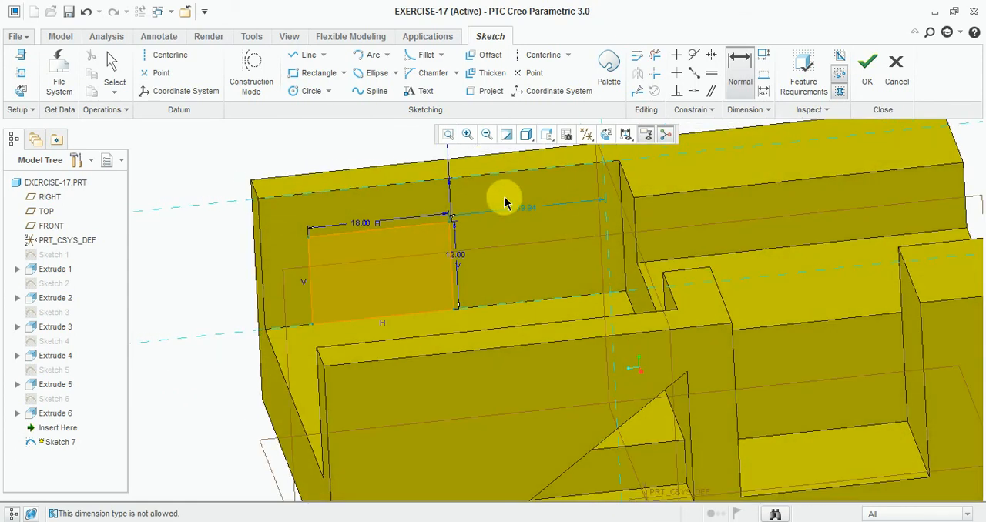
click(731, 74)
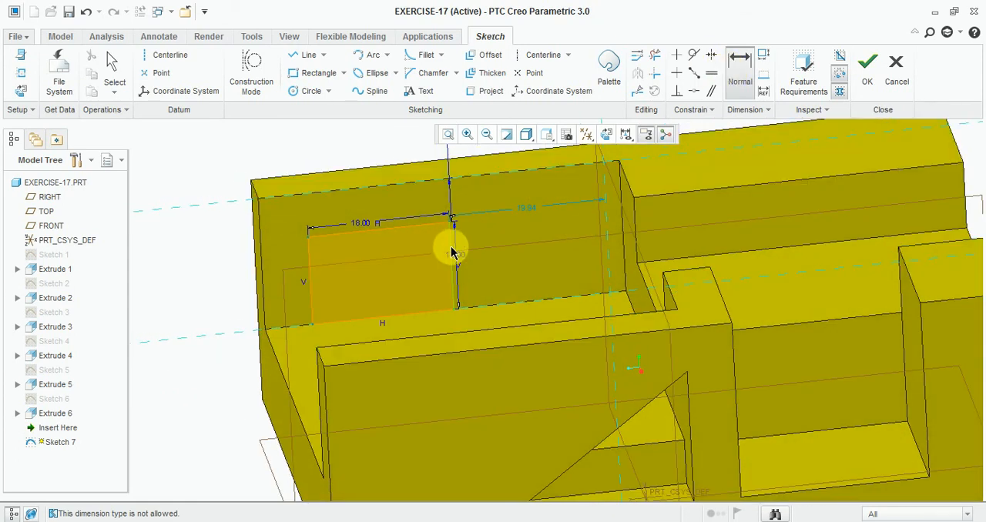
click(624, 221)
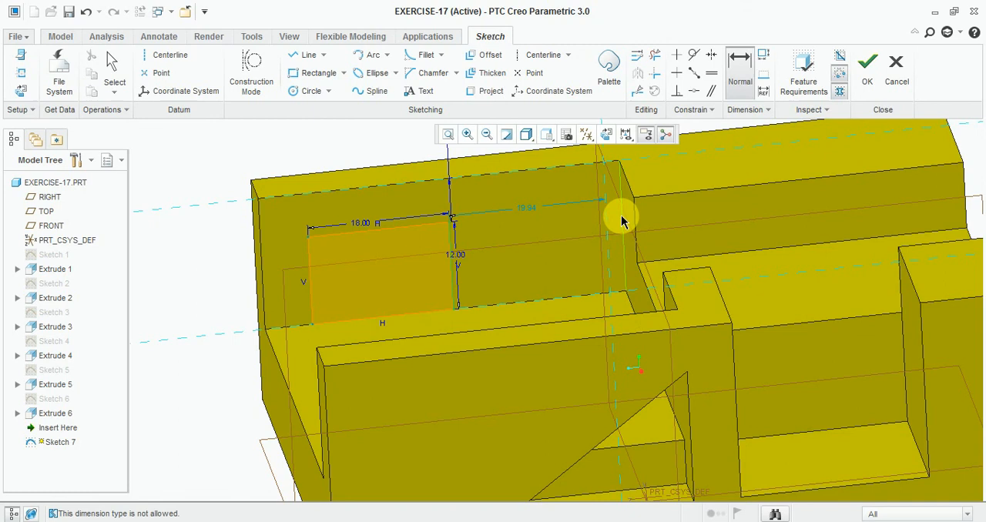
middle_click(552, 236)
text(18)
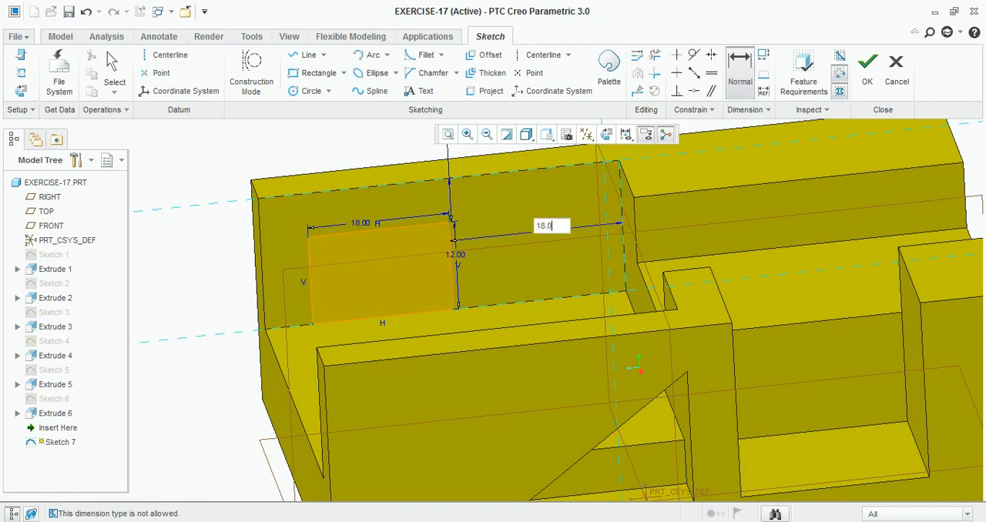
key(Return)
- Check the window against the Exercise-17 drawing and finish the rectangle sketch
mouse_move(356, 288)
middle_down()
mouse_move(399, 268)
mouse_move(388, 293)
mouse_move(409, 240)
middle_up()
scroll(409, 235, up, 2)
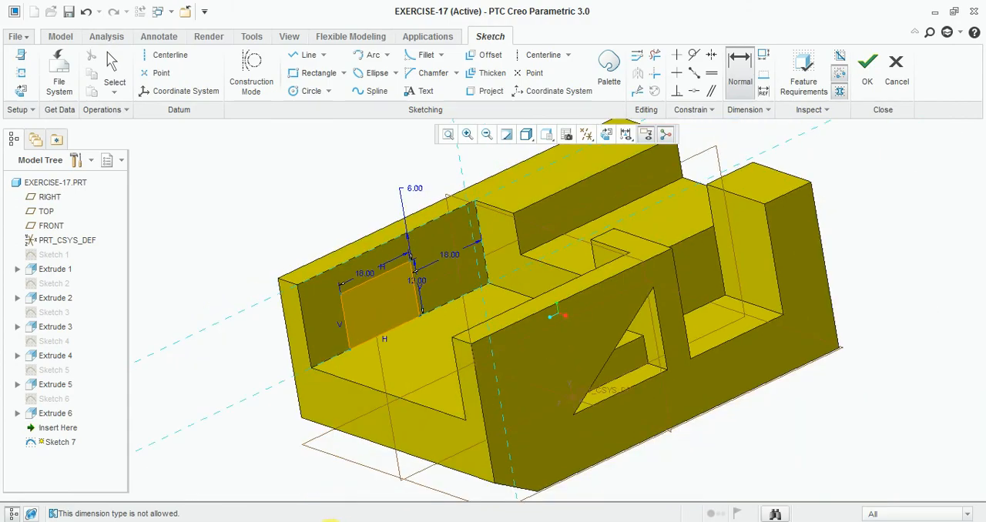
click(331, 520)
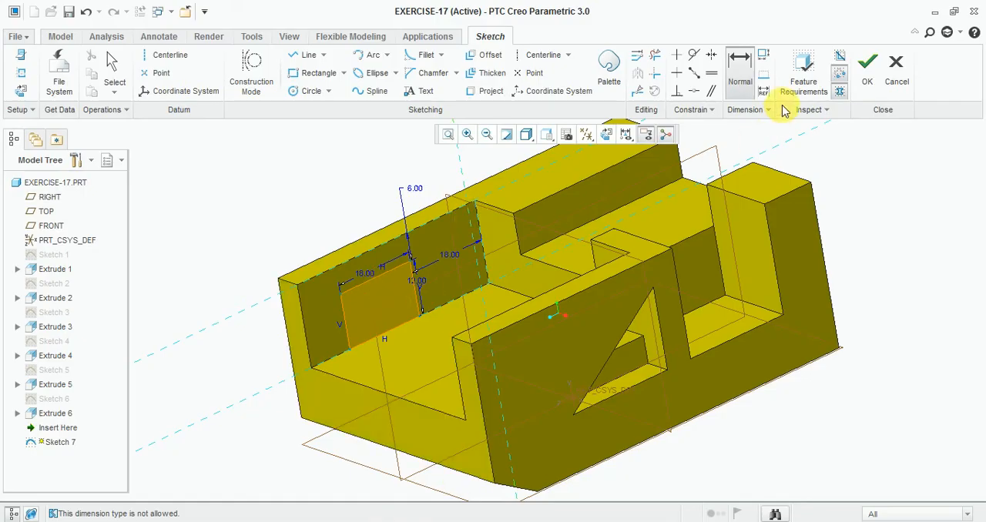
click(868, 69)
middle_drag(303, 329, 471, 342)
scroll(471, 343, up, 2)
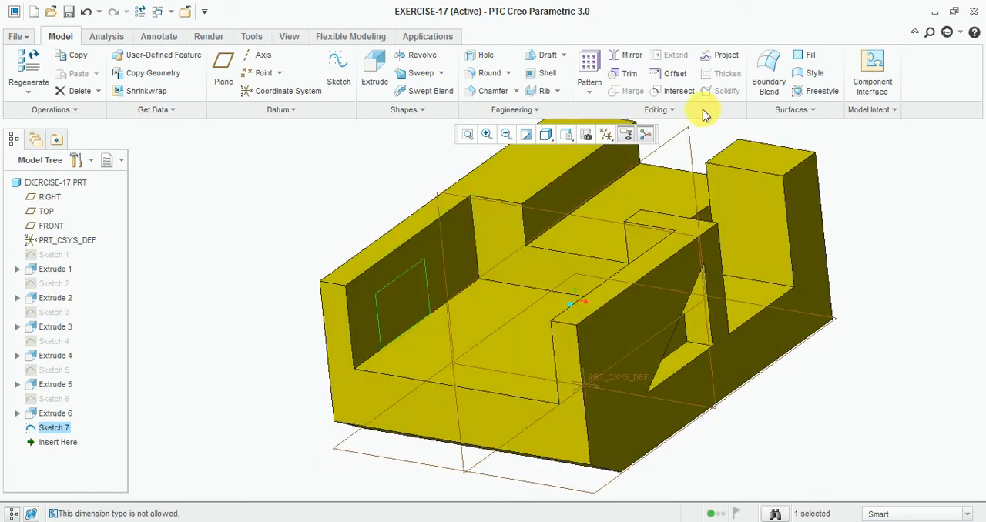
scroll(325, 271, down, 1)
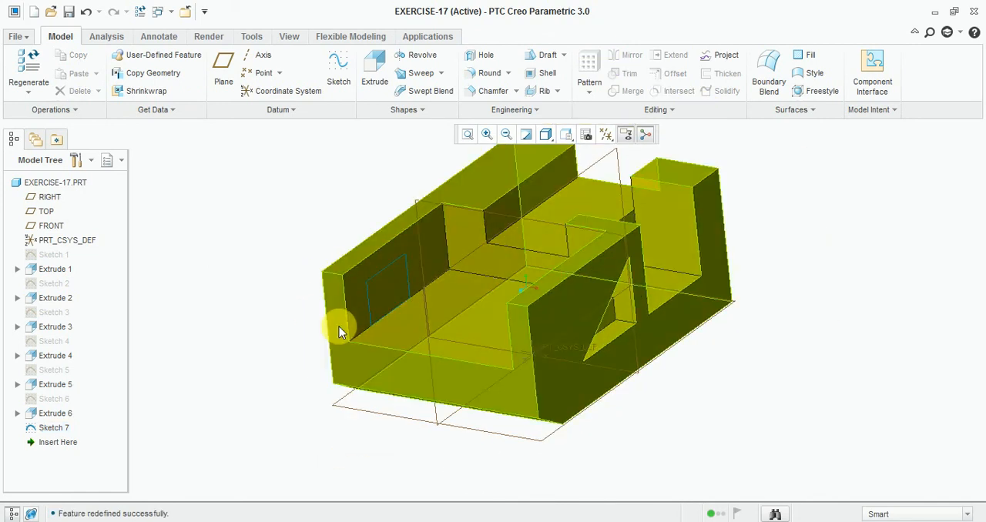
- Redefine the pocket cut Extrude 5 with a depth of 24 and complete it
click(61, 327)
click(63, 356)
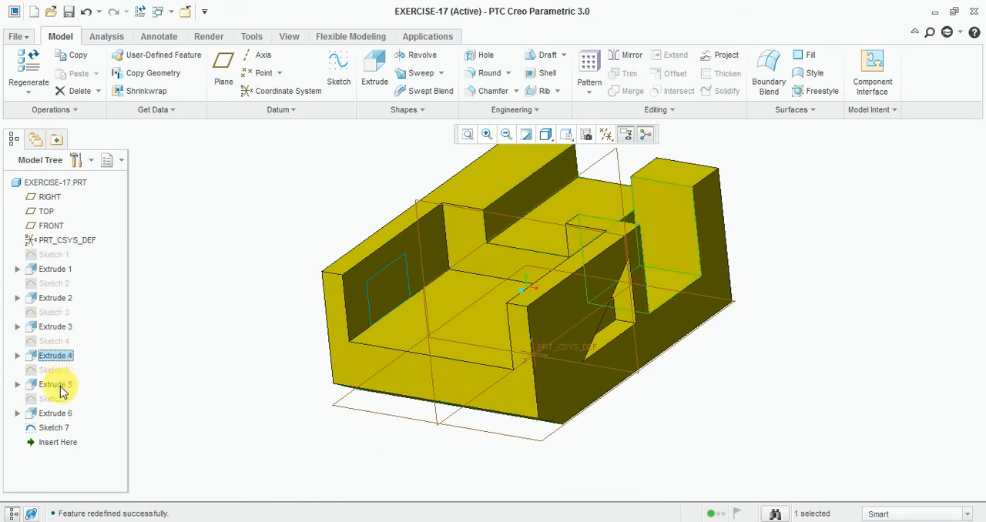
right_click(60, 385)
click(105, 163)
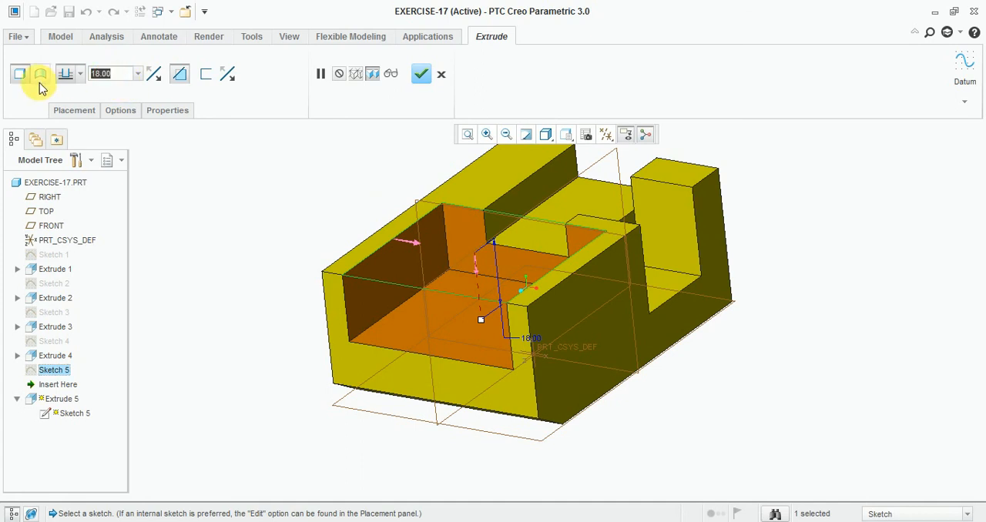
text(24)
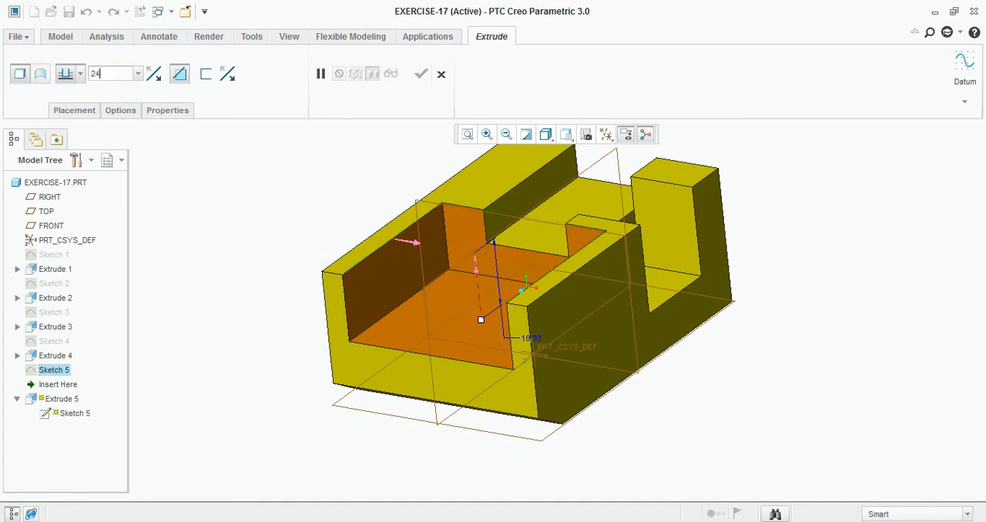
key(Return)
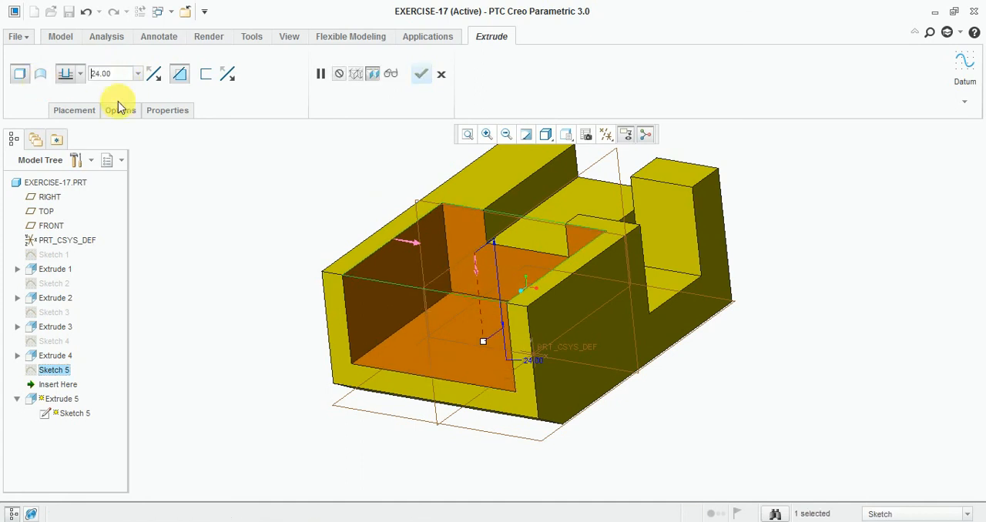
click(420, 73)
mouse_move(239, 217)
middle_down()
mouse_move(208, 211)
mouse_move(278, 215)
mouse_move(230, 226)
middle_up()
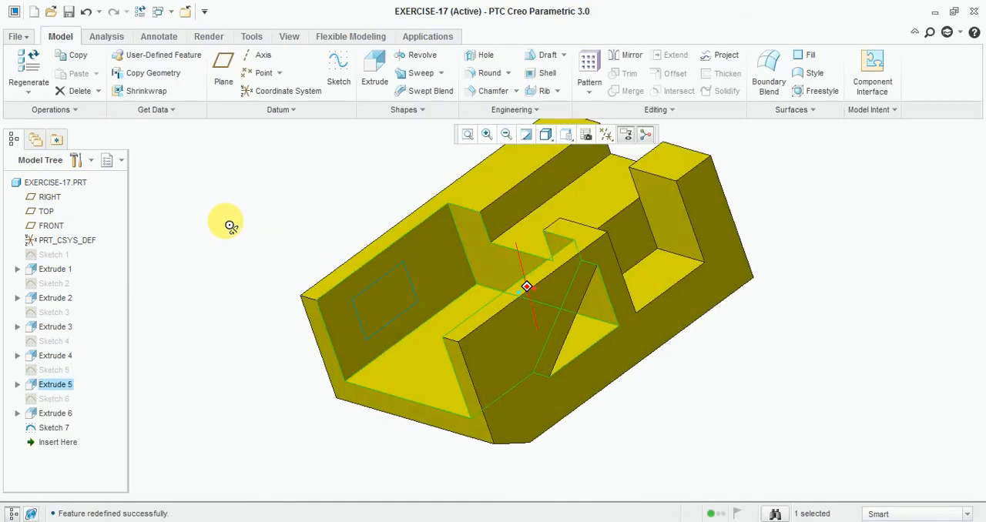
click(288, 240)
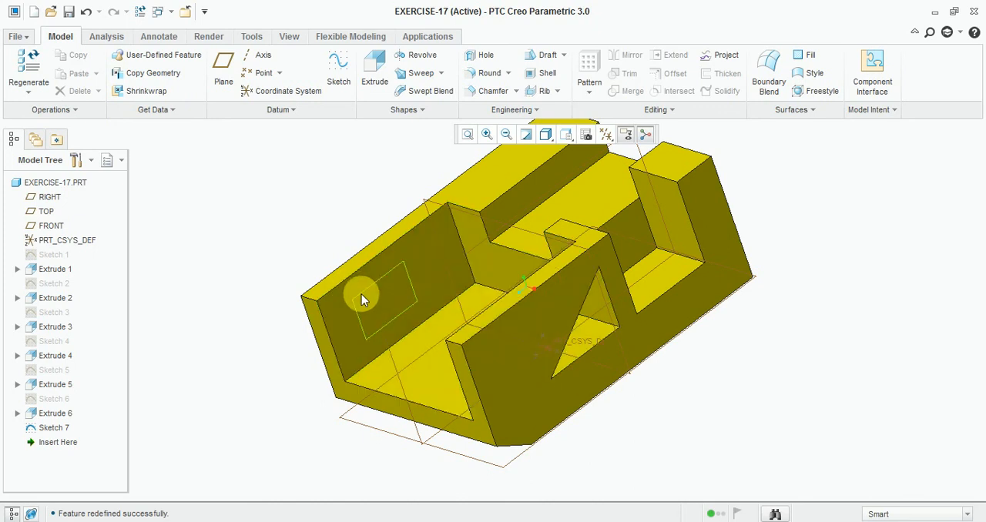
- Extrude the rectangle sketch as a material-removing cut through the rear wall
click(361, 295)
click(375, 69)
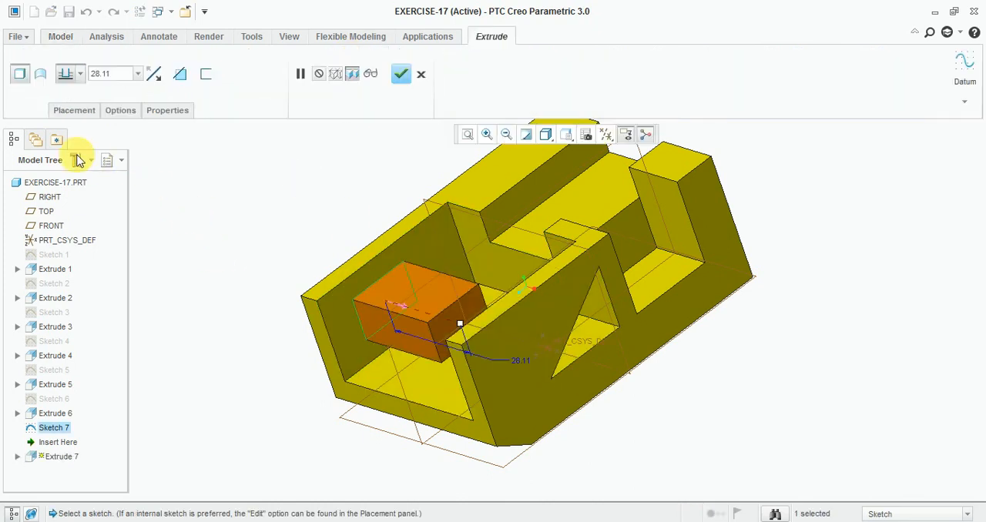
click(179, 74)
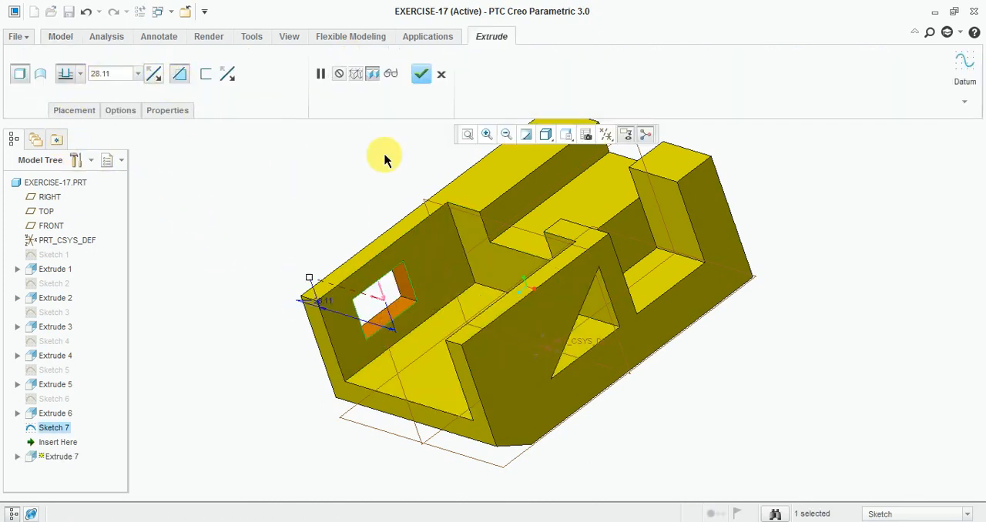
click(422, 75)
mouse_move(228, 240)
middle_down()
mouse_move(239, 236)
mouse_move(248, 256)
middle_up()
- Restore the default orientation, hide all datum displays and the spin center, and inspect the finished part
click(567, 136)
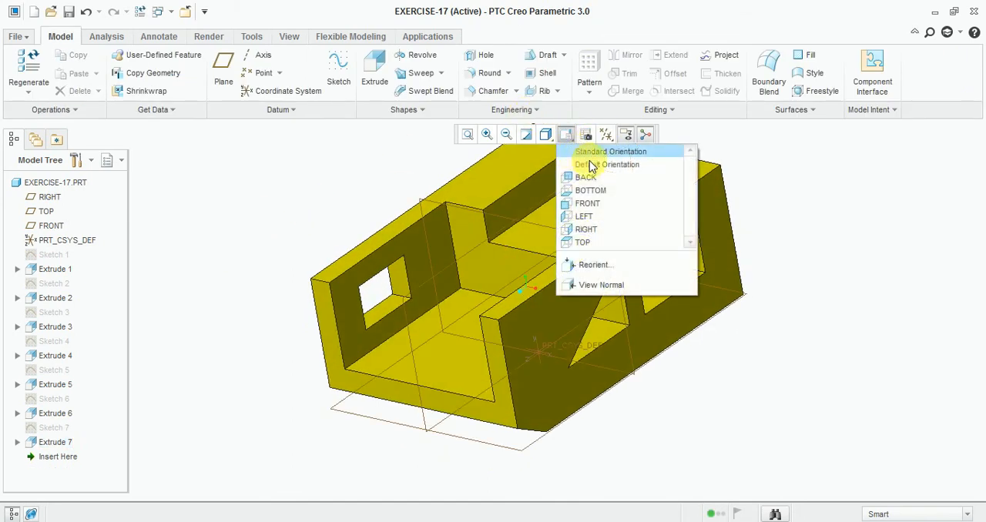
click(592, 163)
click(606, 137)
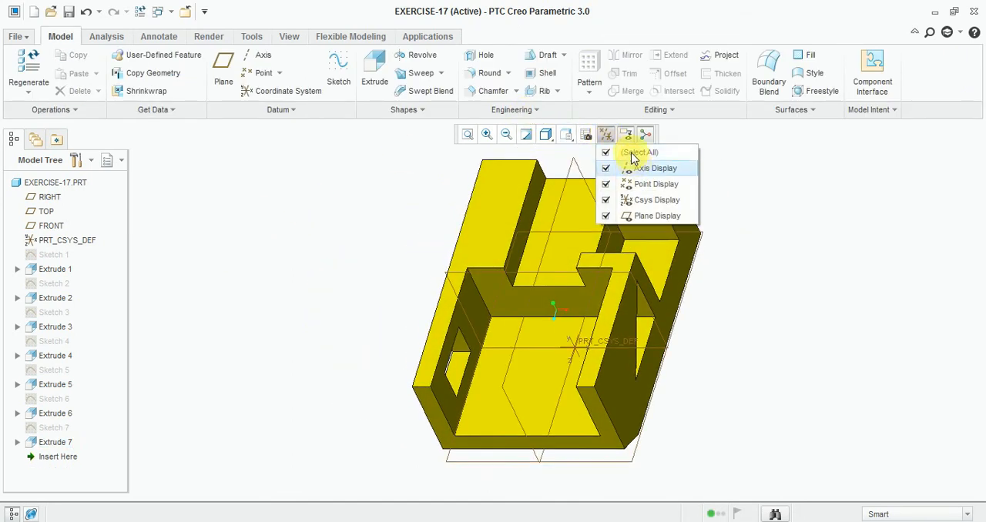
click(607, 154)
click(645, 135)
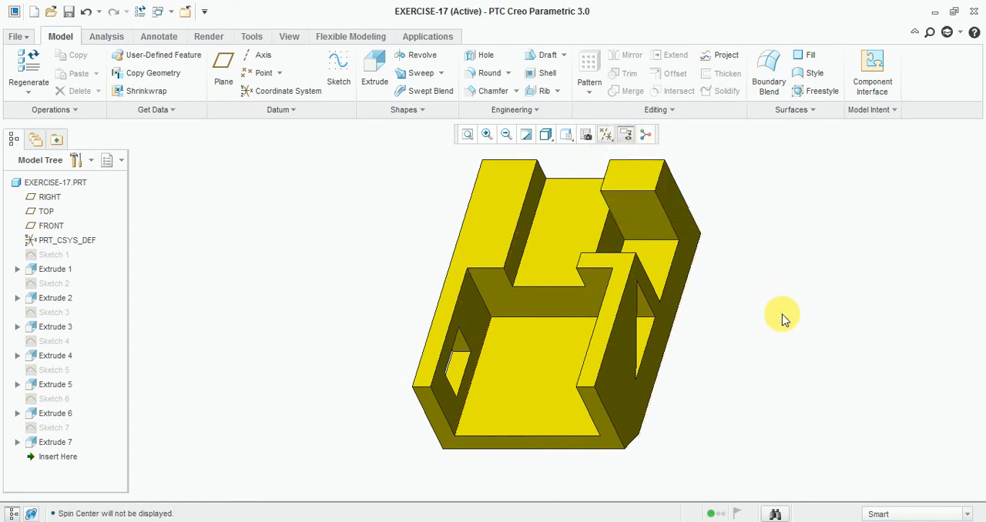
middle_drag(781, 317, 616, 378)
scroll(770, 194, up, 3)
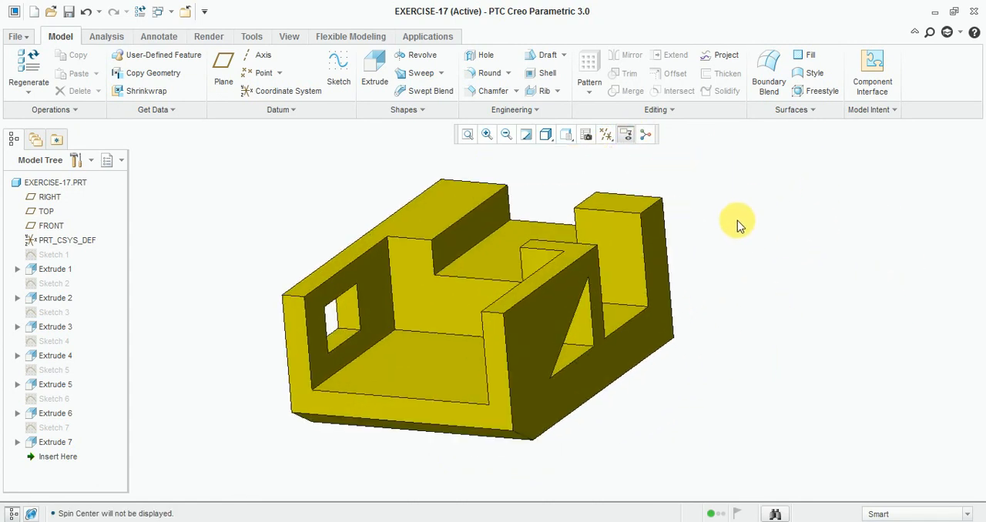